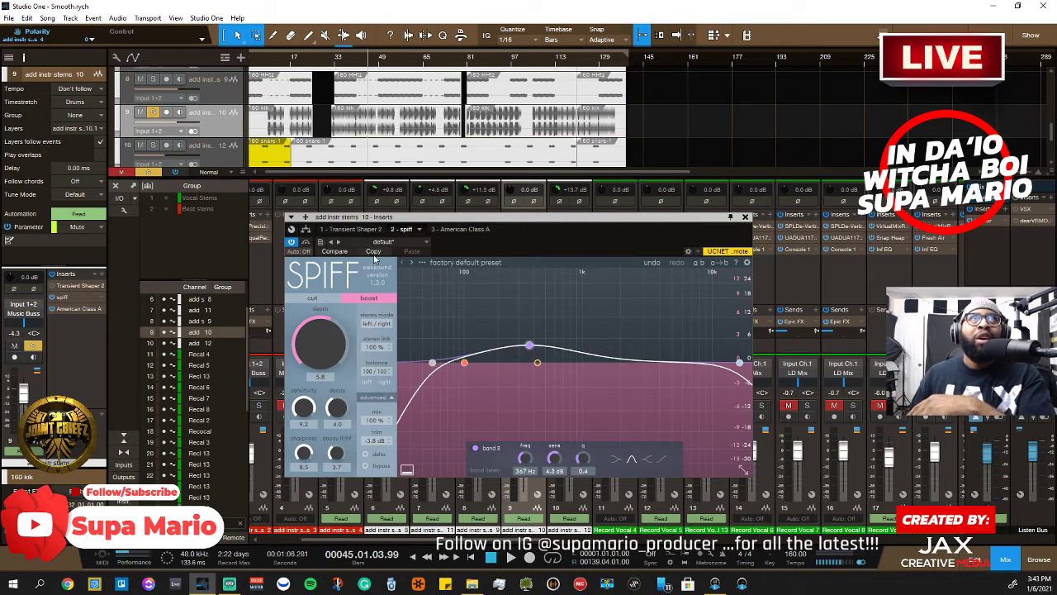
Show the Transient Shaper 2 insert on the kick channel (add instr stems 10) and reset its Attack to 0%
left_click(356, 229)
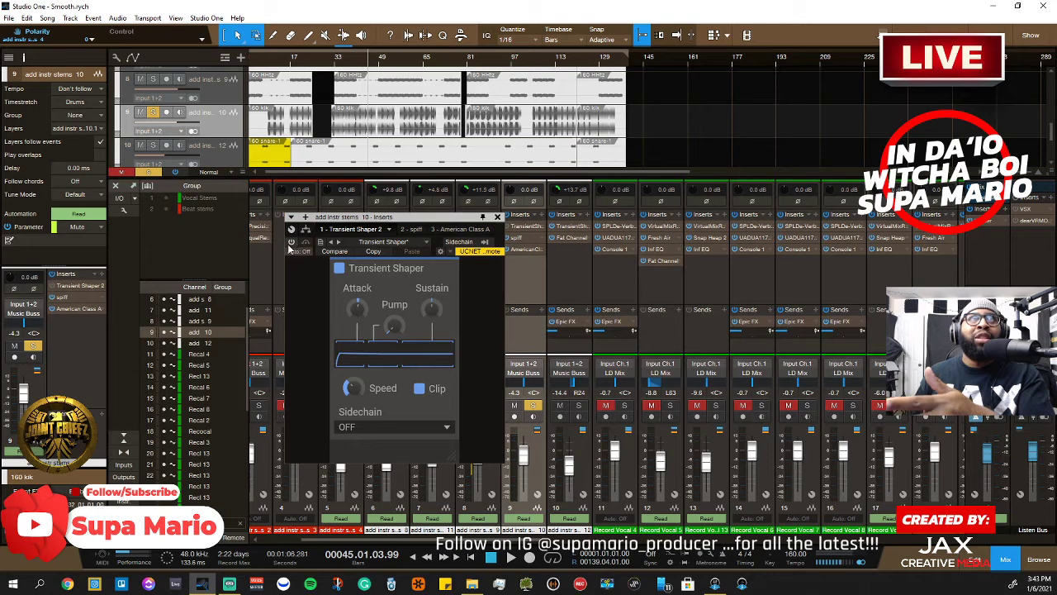
left_click_drag(339, 217, 455, 248)
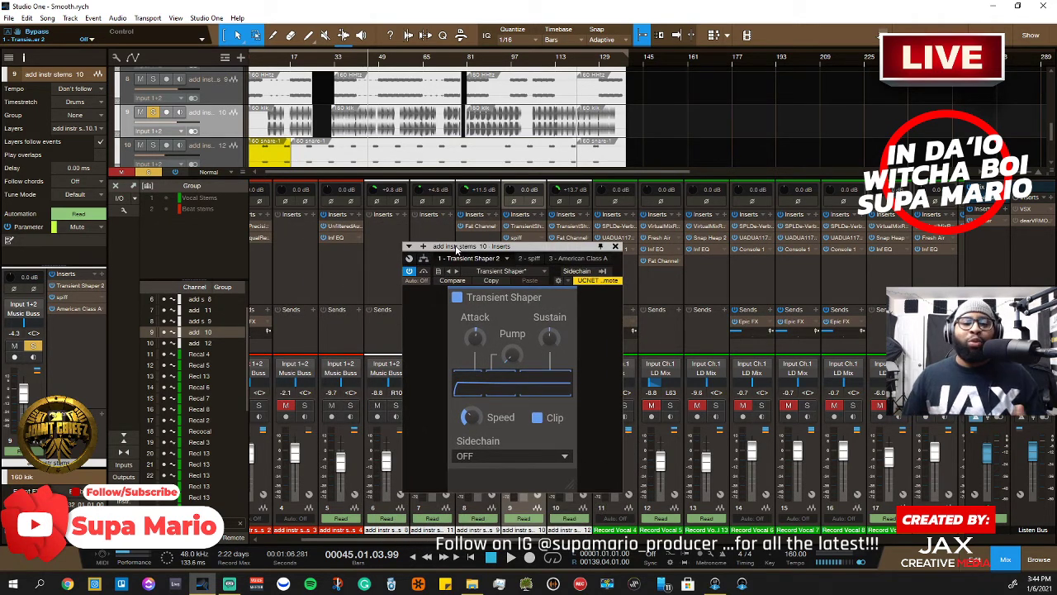
double_click(478, 339)
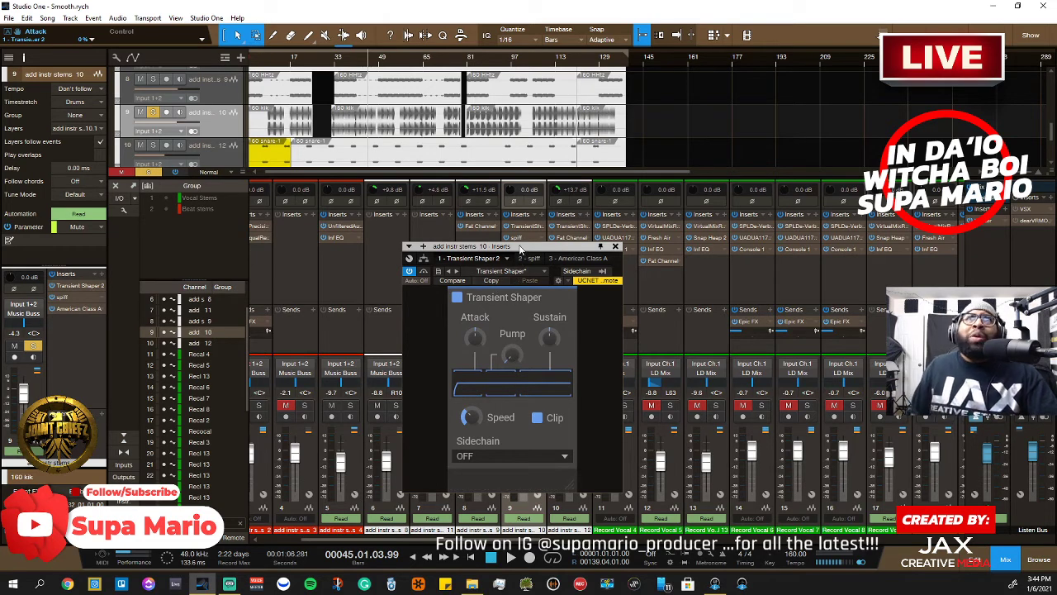
left_click_drag(520, 248, 365, 220)
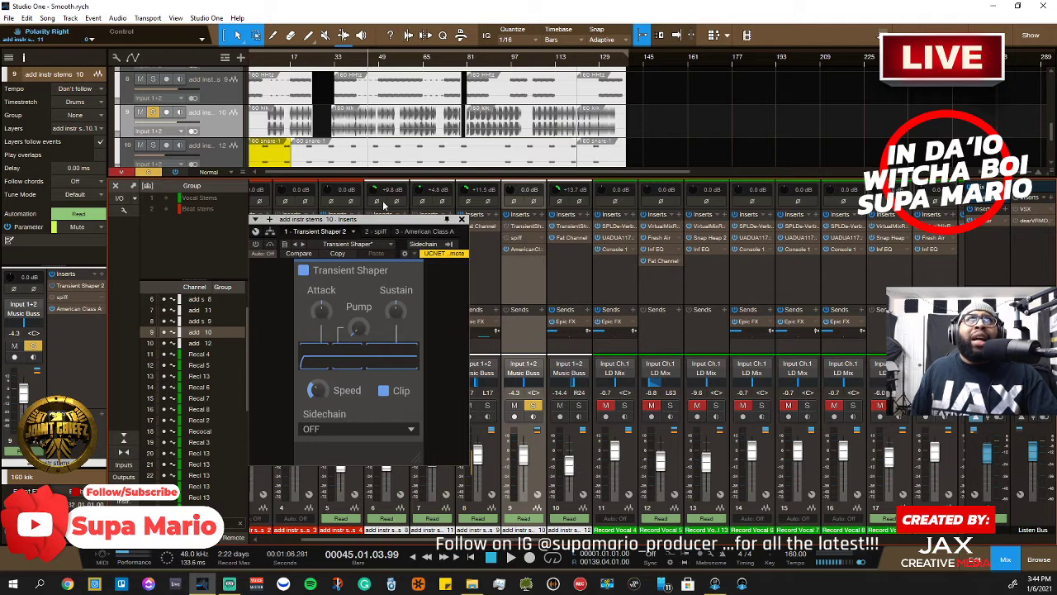
Review the American Class A channel strip inserted on the kick channel and close its window
left_click(530, 251)
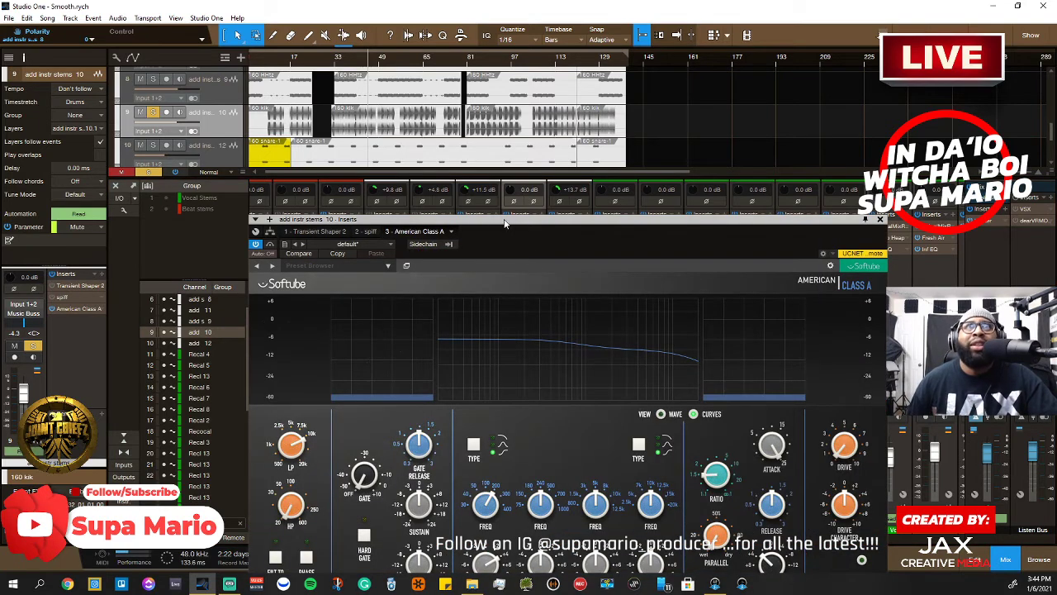
left_click_drag(505, 221, 465, 110)
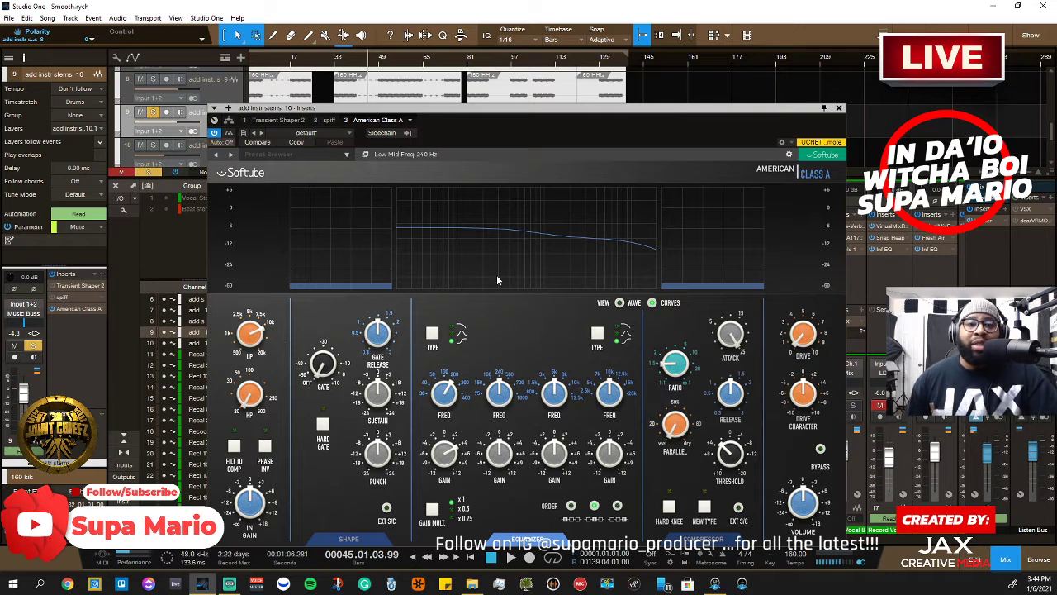
left_click(838, 107)
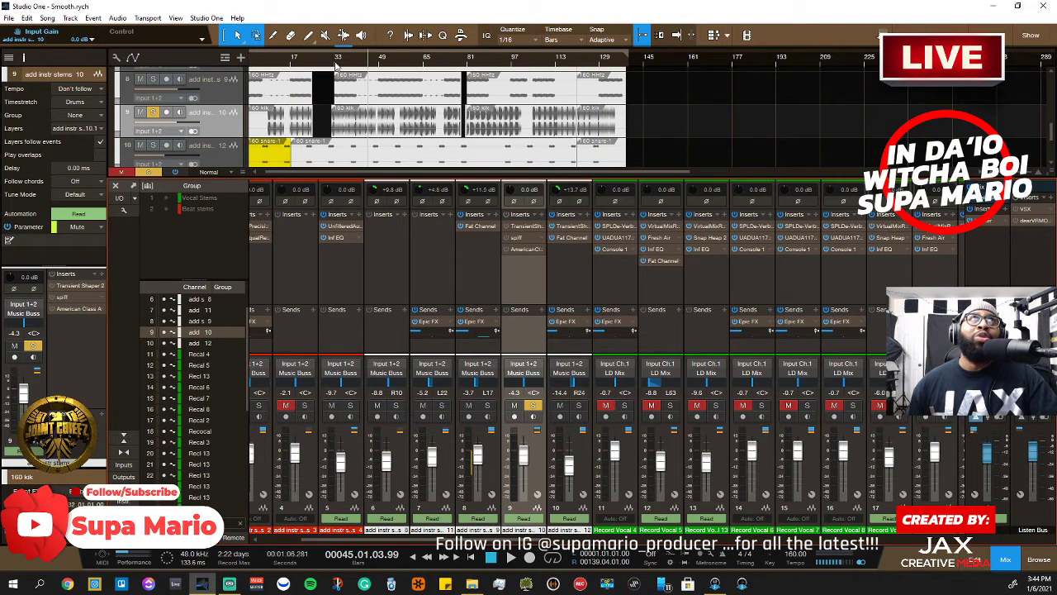
Play the song from bar 33 while switching the kick channel in and out of solo, leaving it unsoloed
key("space")
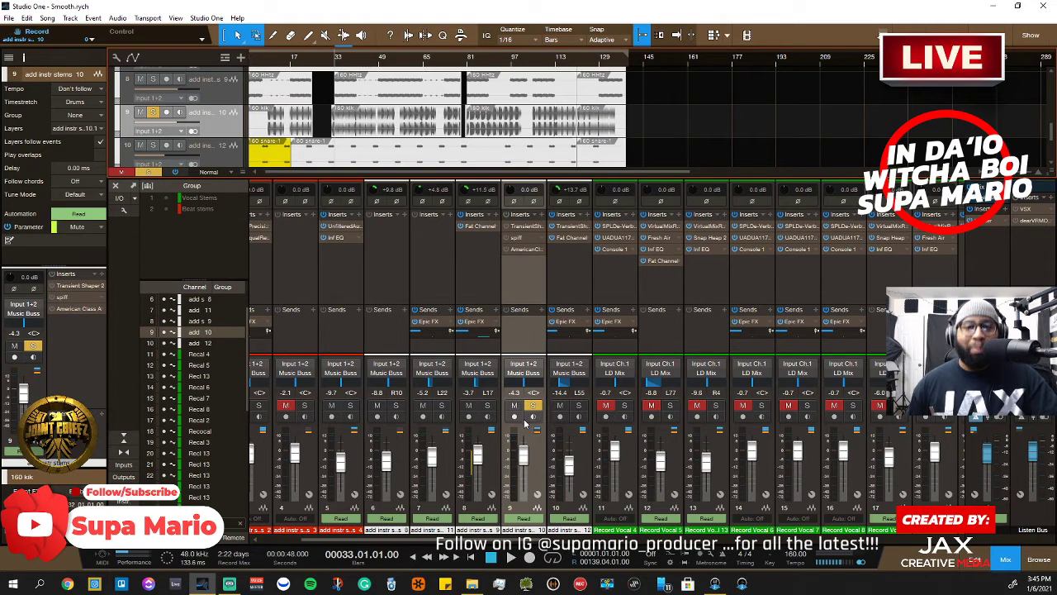
key("space")
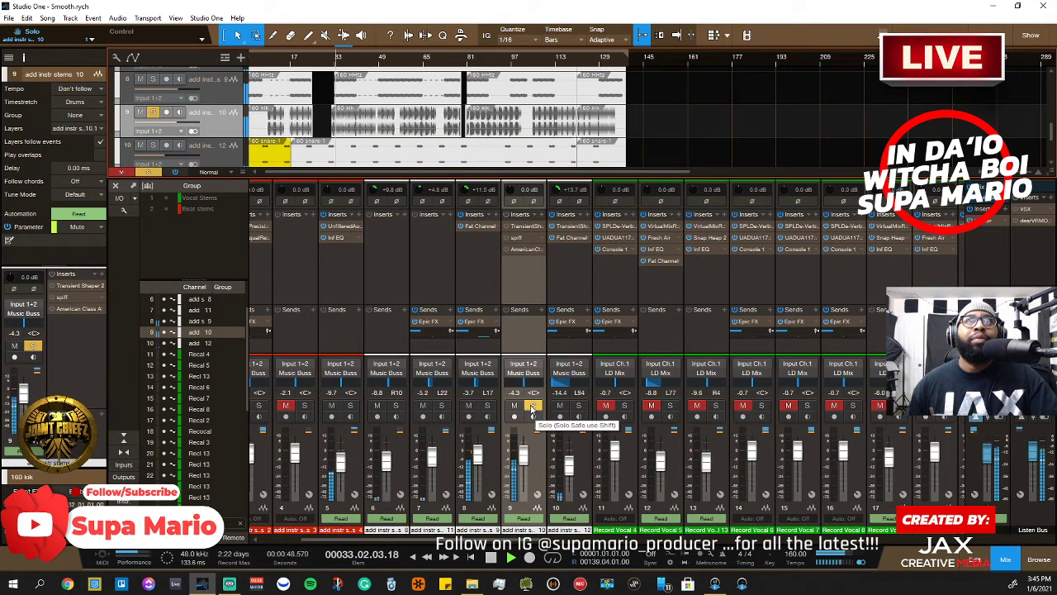
left_click(532, 406)
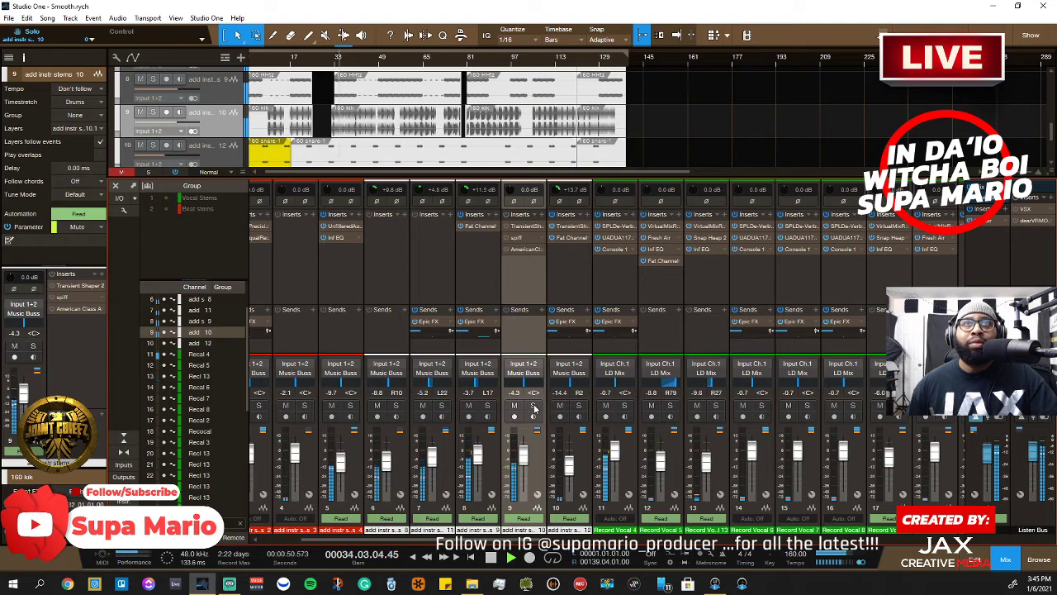
left_click(533, 406)
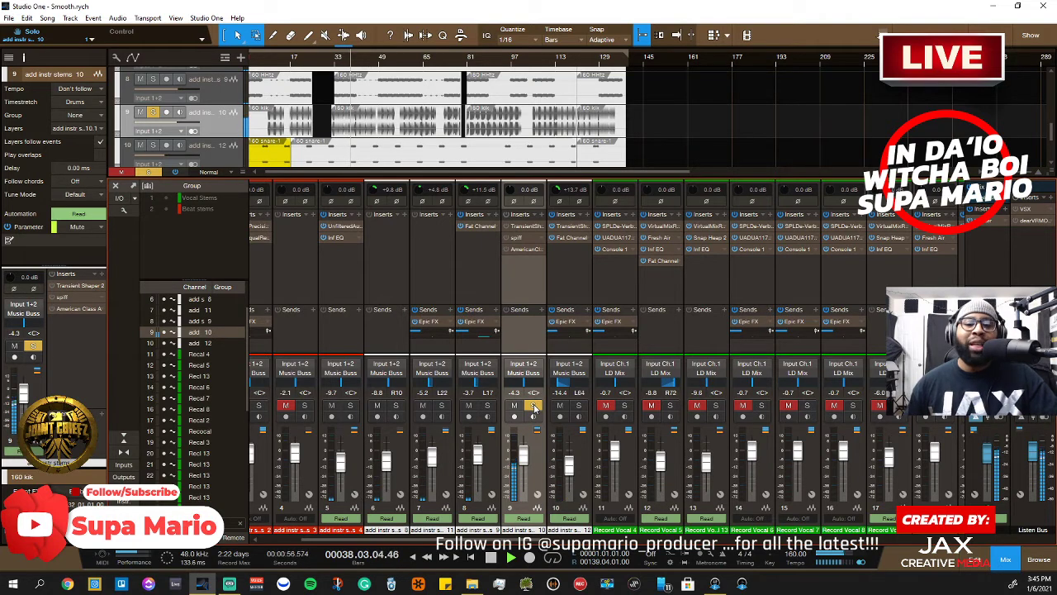
left_click(533, 405)
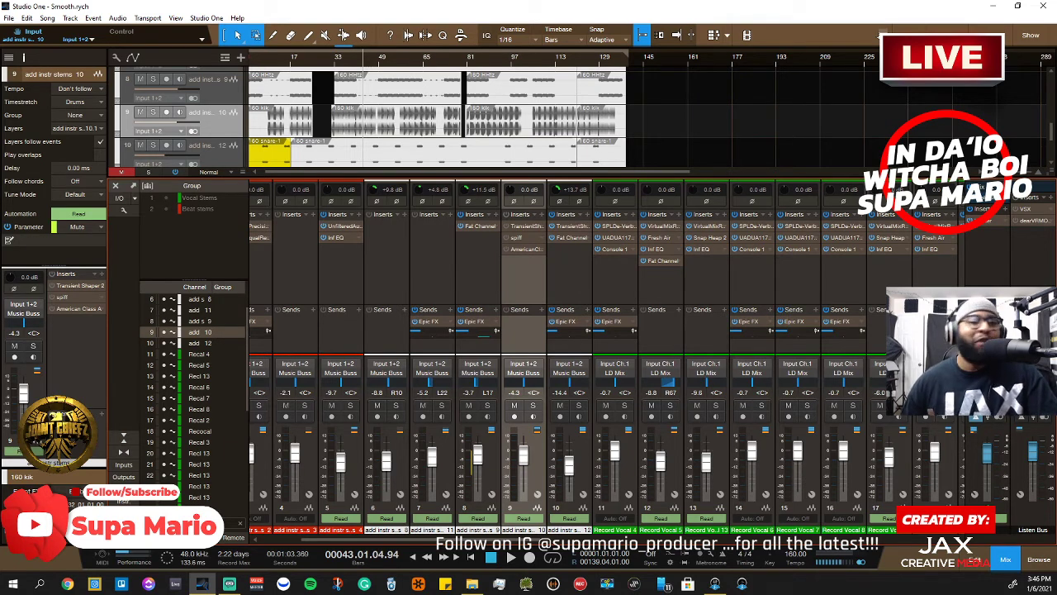
Reopen the kick channel's American Class A insert to review it with brief playback, and close it
left_click(531, 256)
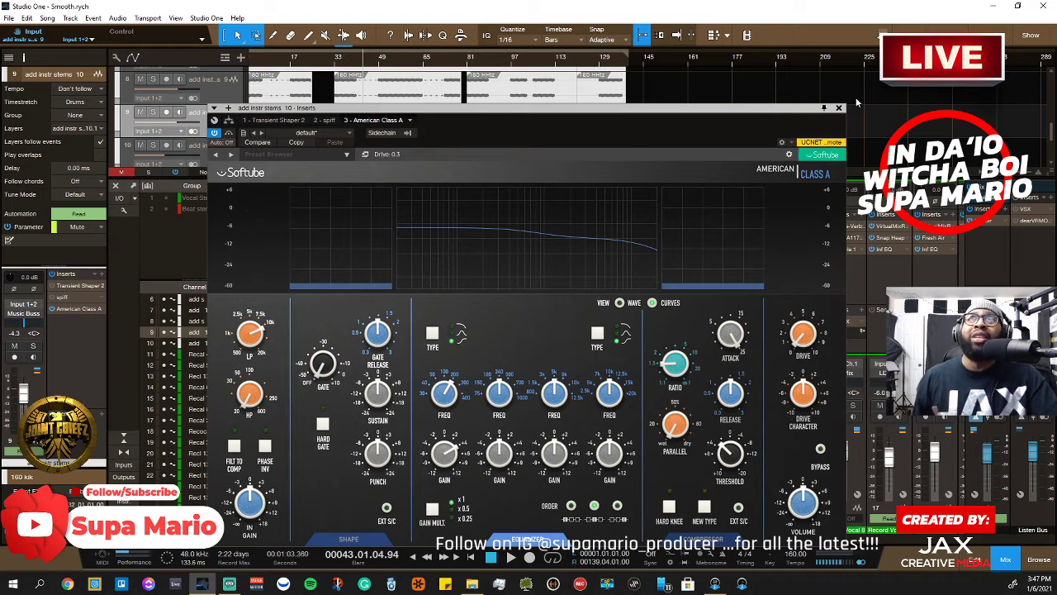
key("space")
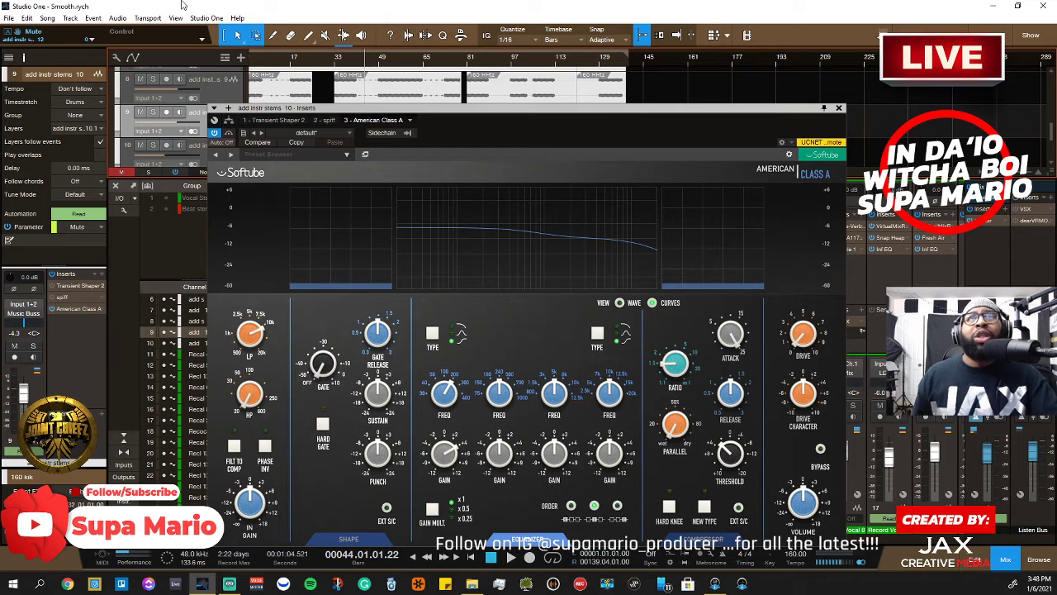
left_click(838, 107)
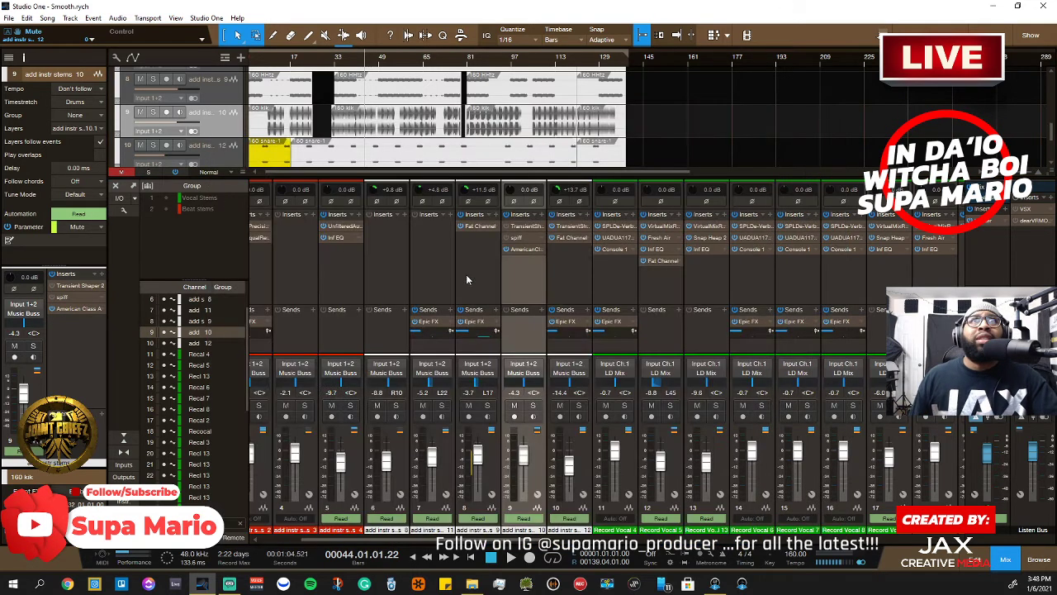
Open the kick channel's Transient Shaper in a clear spot over the mixer and set the playhead to bar 33
left_click(524, 227)
left_click_drag(409, 225, 446, 279)
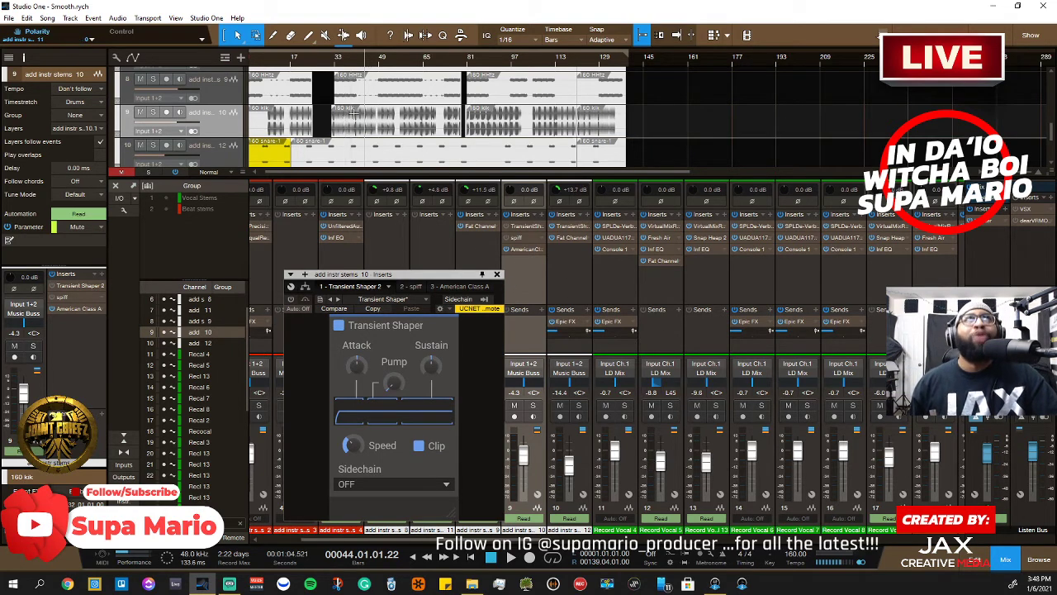
left_click(336, 64)
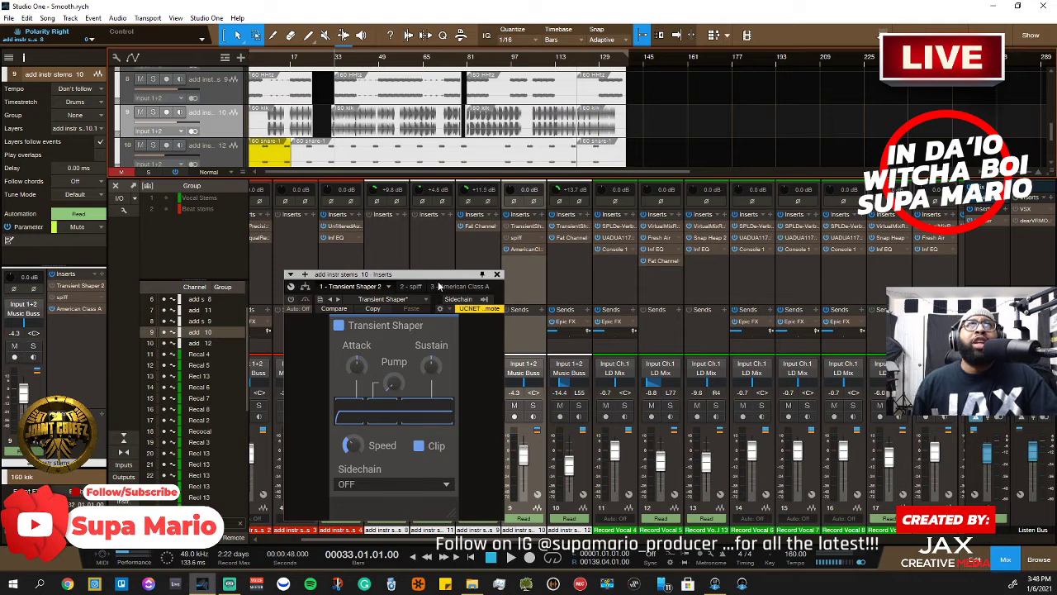
mouse_move(437, 281)
left_mouse_down()
mouse_move(465, 300)
mouse_move(462, 264)
mouse_move(462, 287)
mouse_move(483, 261)
mouse_move(477, 249)
mouse_move(426, 303)
mouse_move(440, 273)
left_mouse_up()
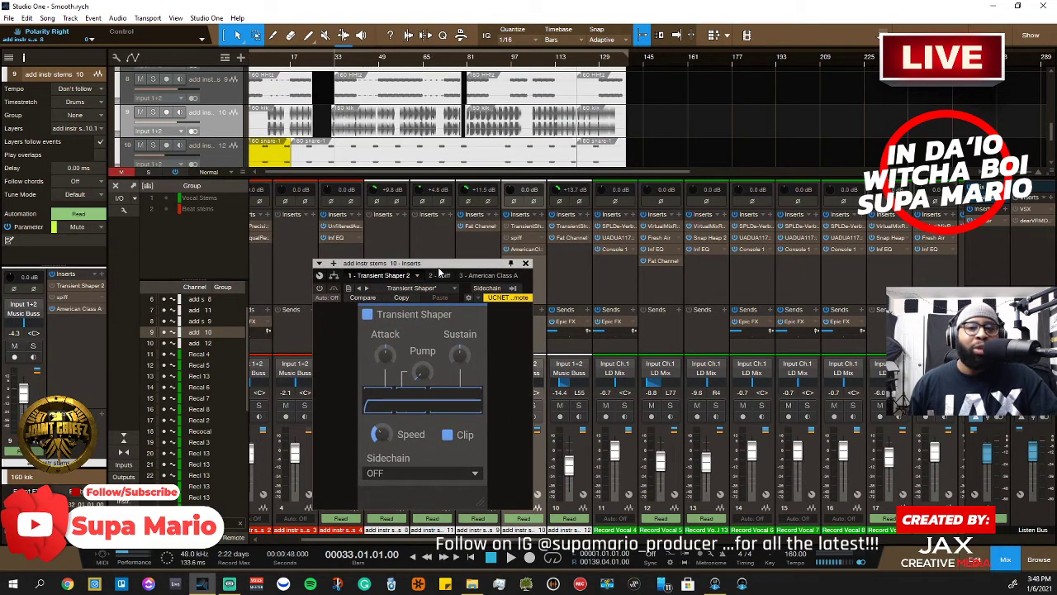
left_click_drag(439, 268, 444, 274)
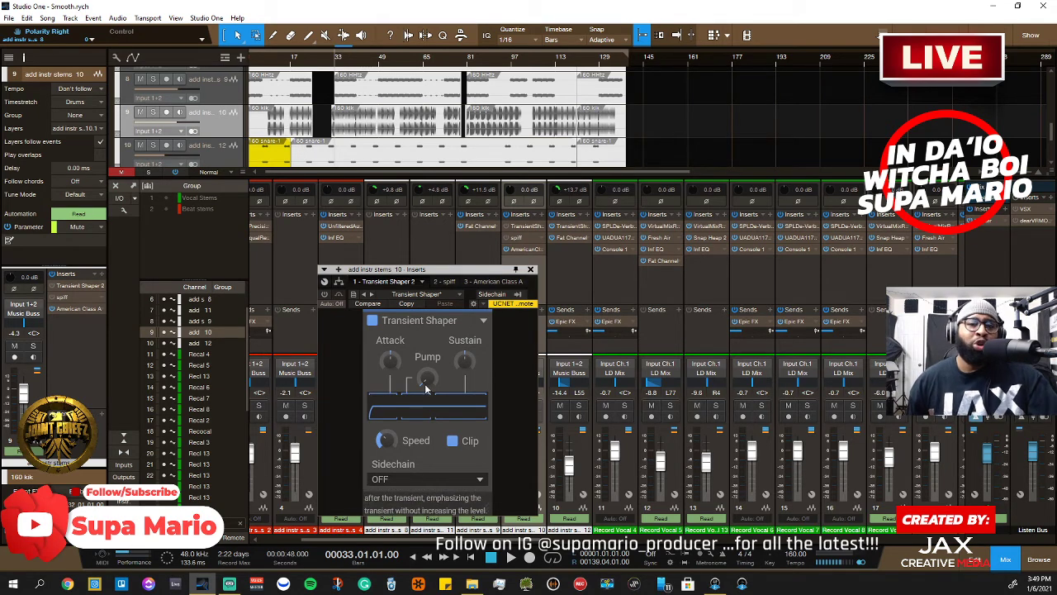
Try raised Attack, Pump and Sustain amounts in the Transient Shaper to show how they reshape the transient curve
mouse_move(426, 389)
left_mouse_down()
mouse_move(426, 331)
mouse_move(423, 385)
left_mouse_up()
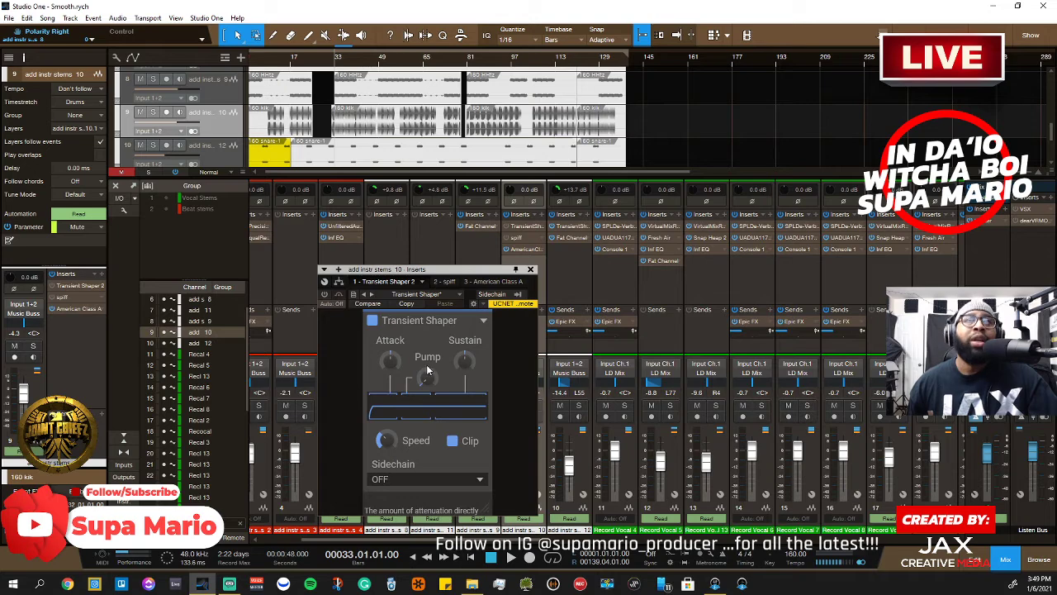
left_click_drag(426, 368, 426, 397)
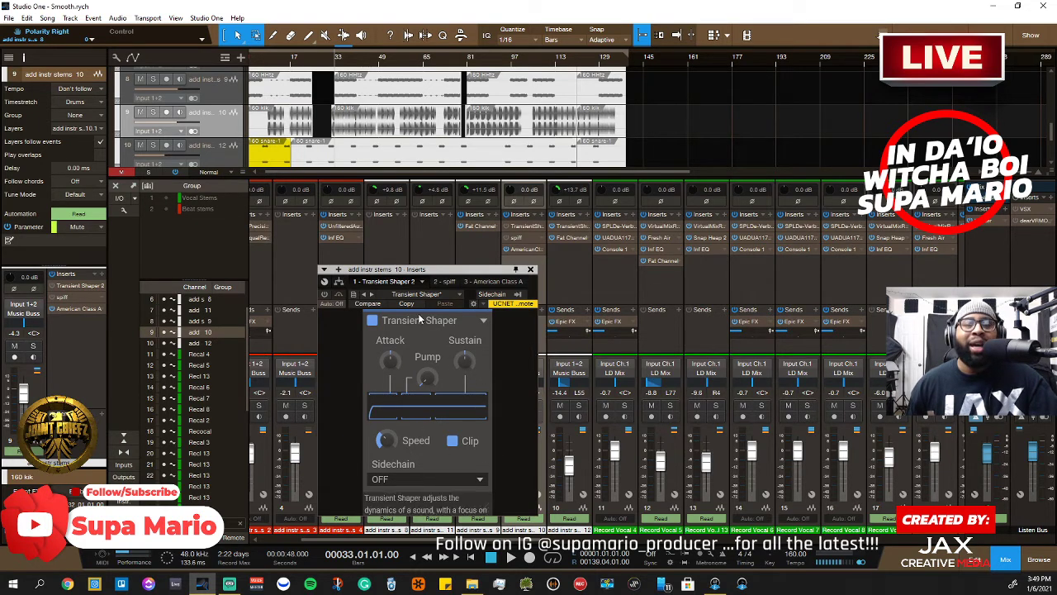
left_click_drag(389, 361, 388, 338)
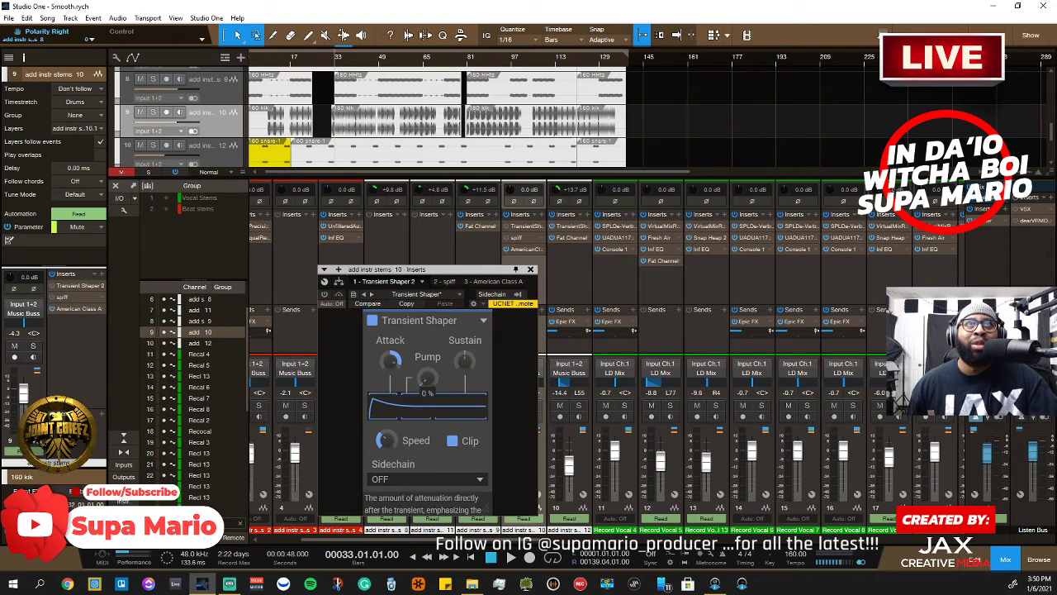
left_click_drag(429, 380, 465, 359)
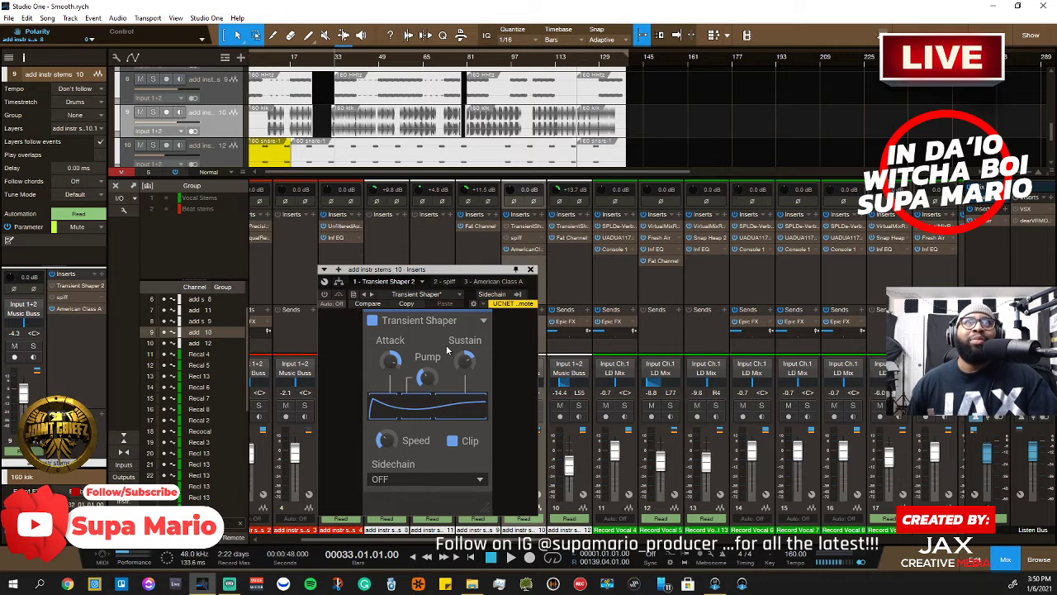
Try the Transient Shaper's Speed at its minimum, at 500% and at 43%, and settle on 99%
left_click_drag(385, 440, 384, 442)
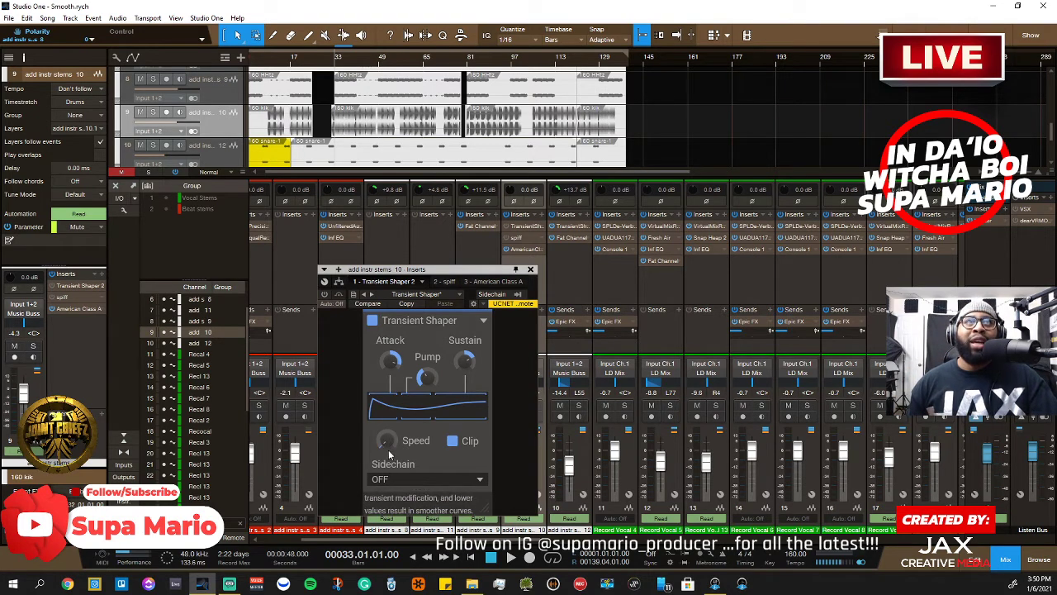
left_click_drag(387, 444, 388, 437)
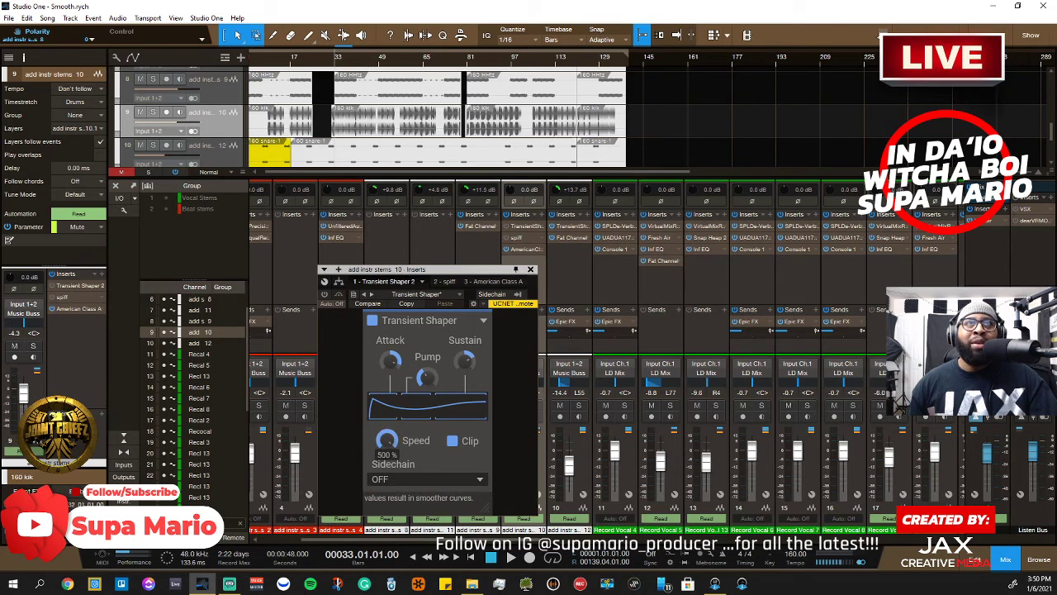
left_click(390, 445)
mouse_move(390, 445)
left_mouse_down()
mouse_move(389, 471)
mouse_move(389, 445)
left_mouse_up()
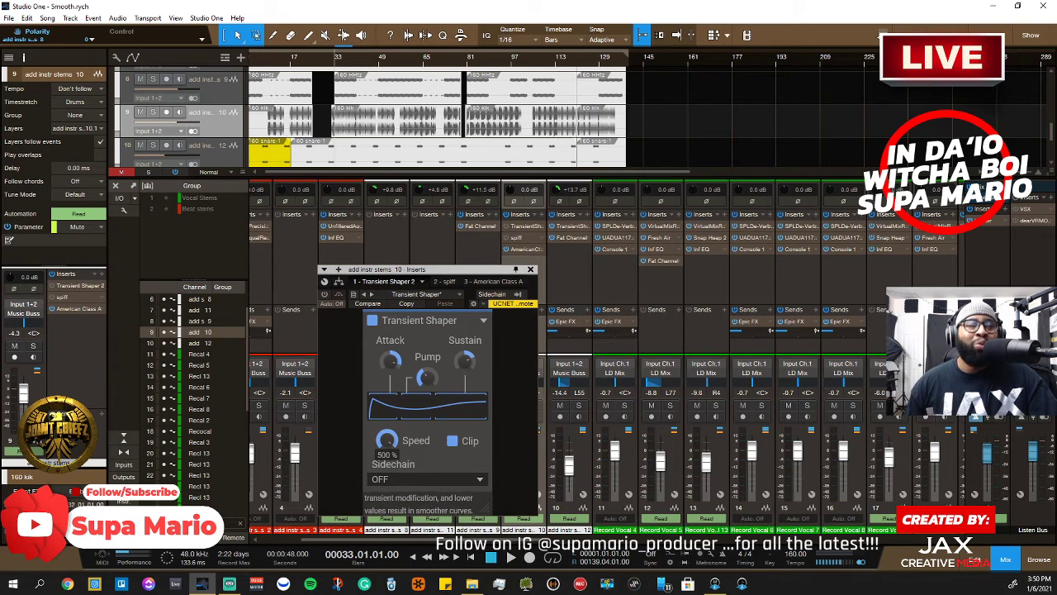
left_click_drag(389, 444, 389, 495)
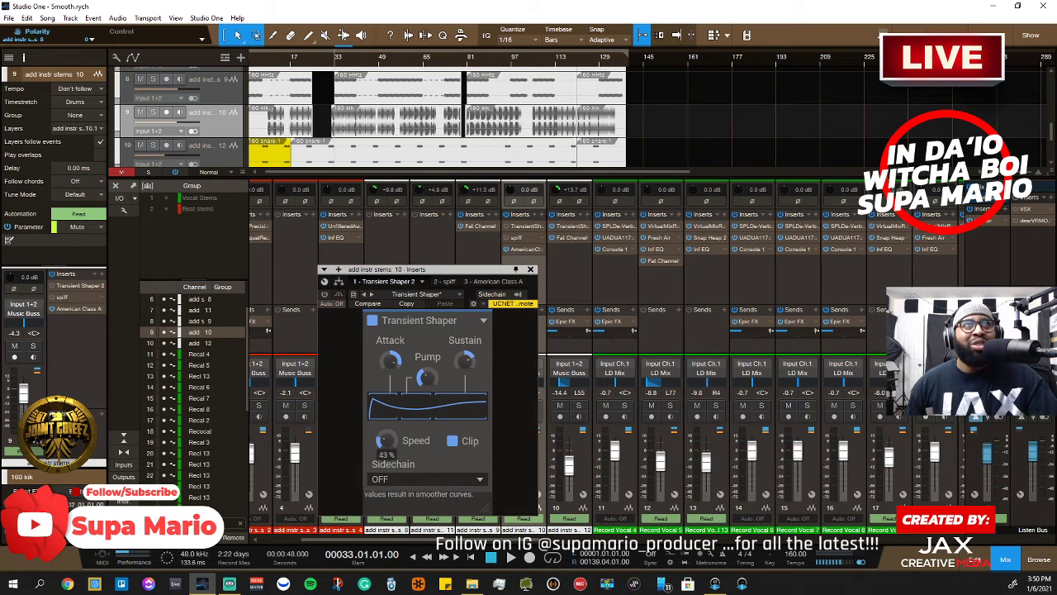
left_click_drag(385, 440, 385, 412)
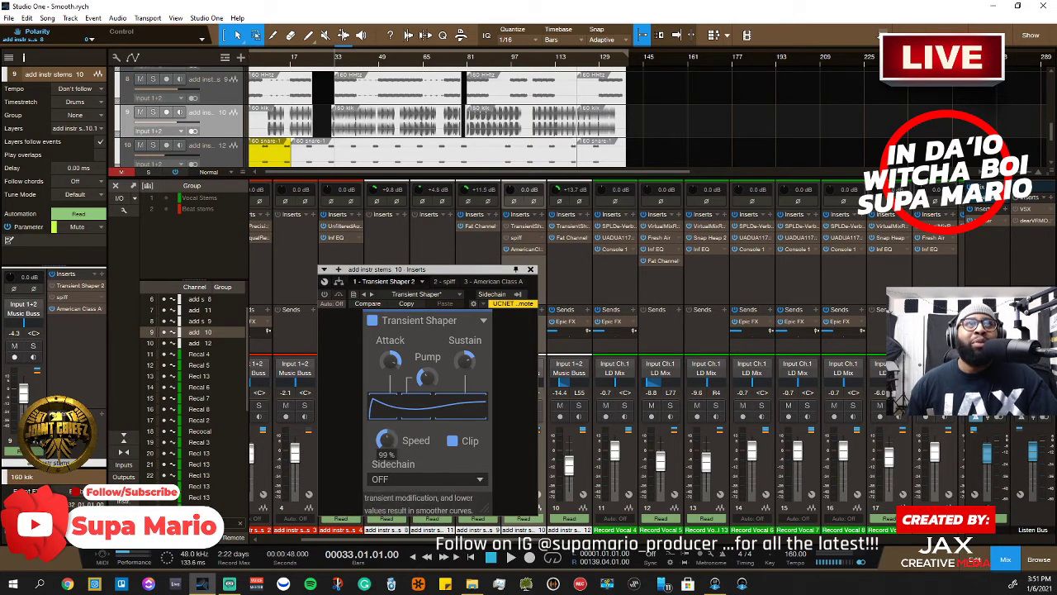
Reset the Transient Shaper's Sustain, Pump and Attack to their defaults
double_click(465, 361)
double_click(426, 377)
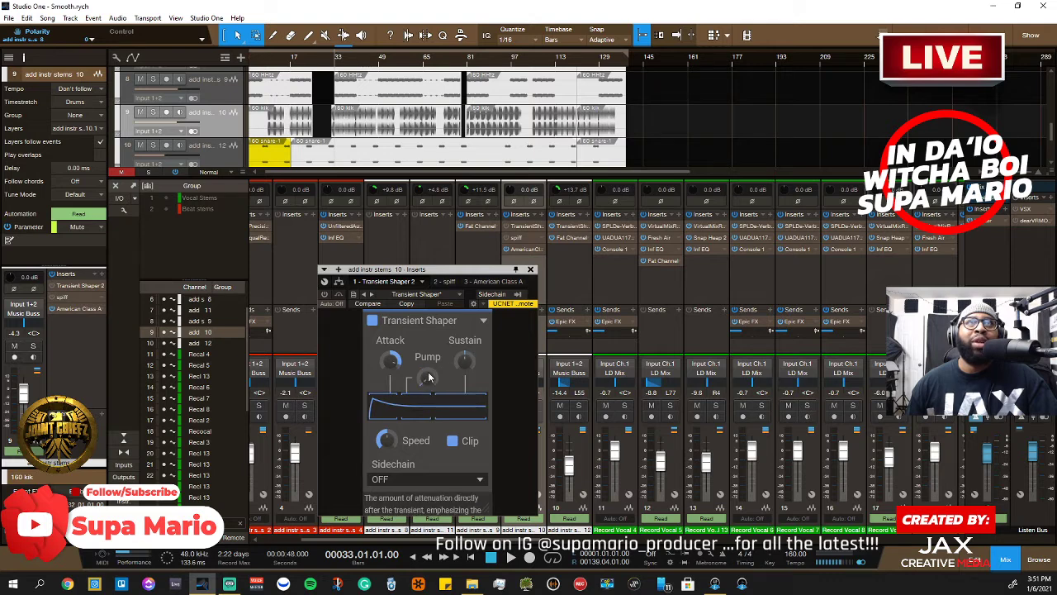
double_click(388, 355)
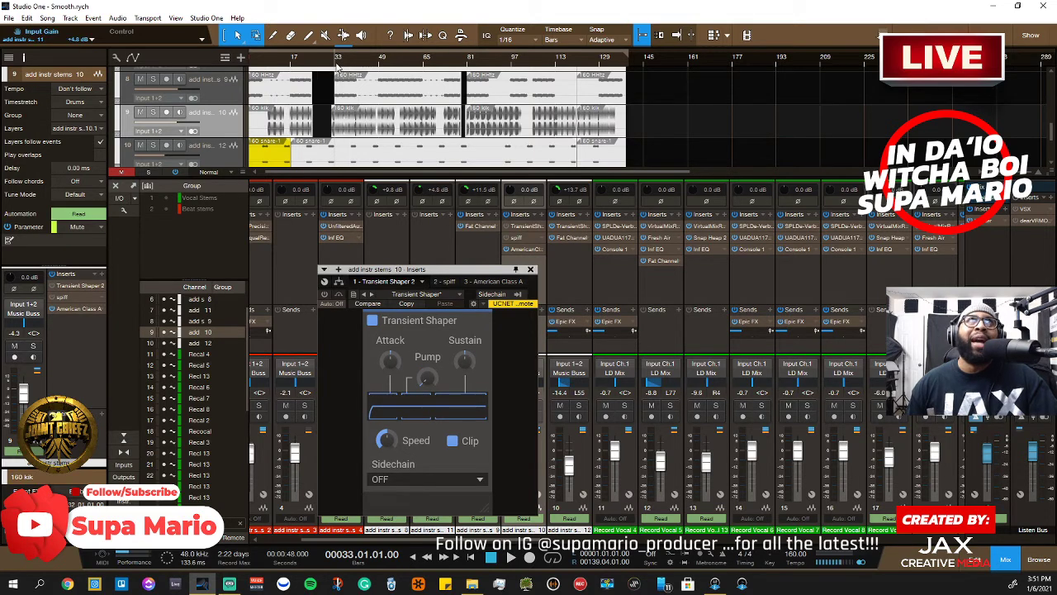
Play the song from bar 33, try the Transient Shaper's Attack at 44%, and stop playback
key("space")
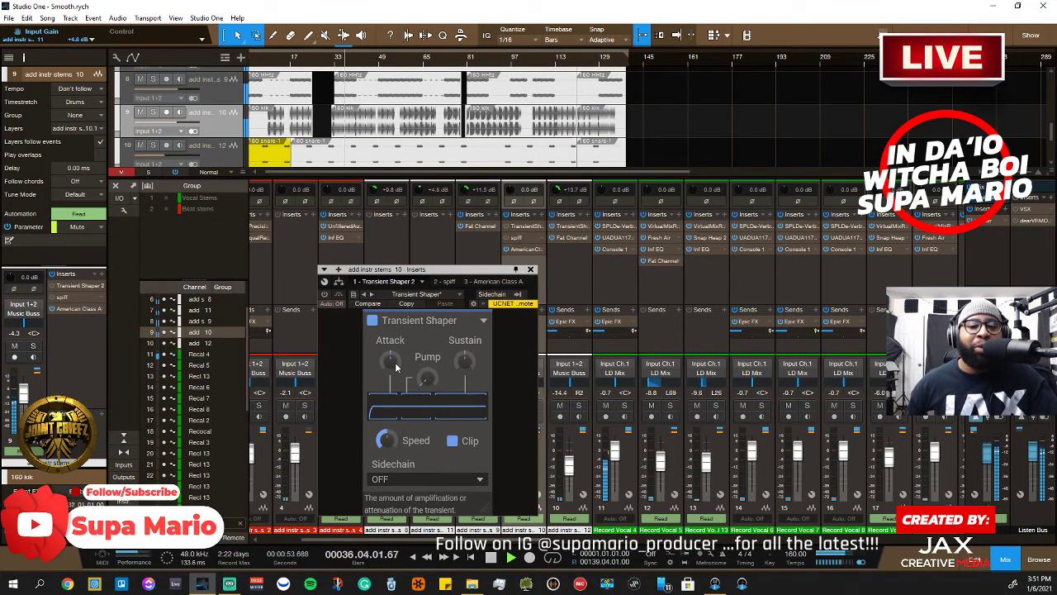
left_click_drag(395, 361, 394, 353)
key("space")
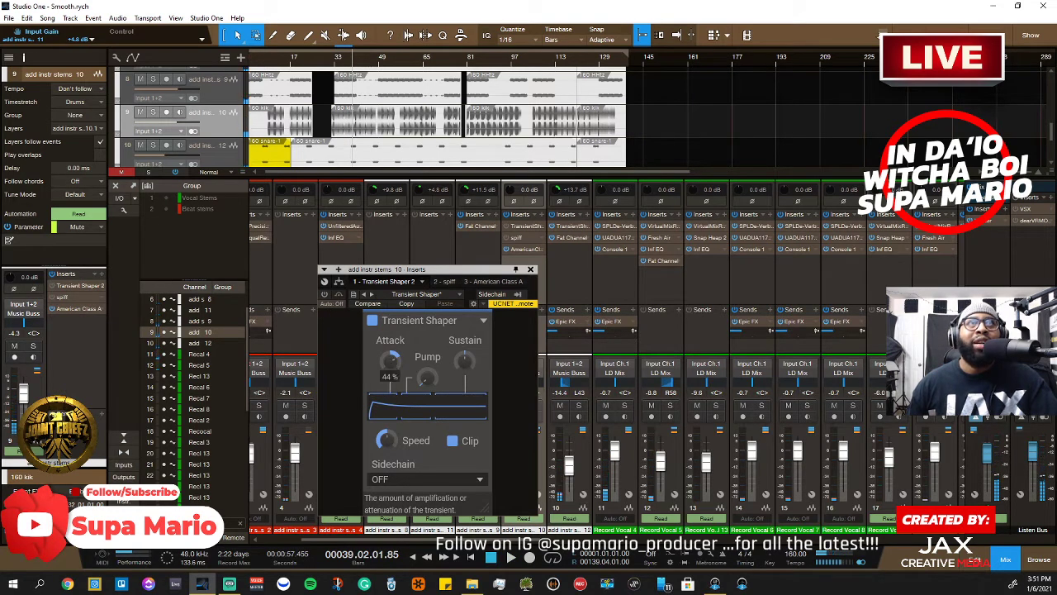
Activate the Transient Shaper with its Attack reset and play the song from bar 33
left_click(324, 294)
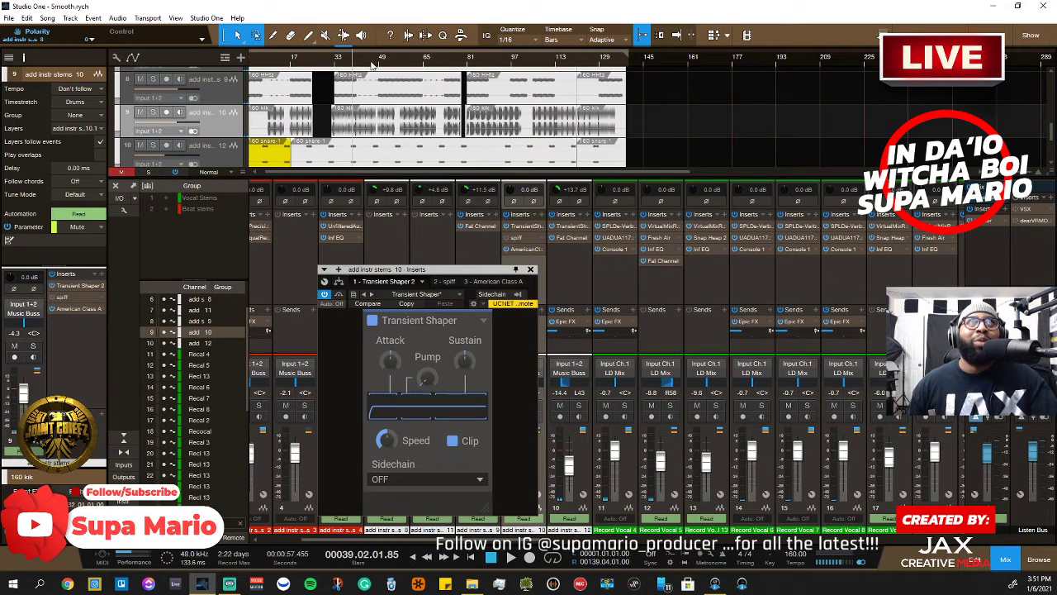
left_click(336, 72)
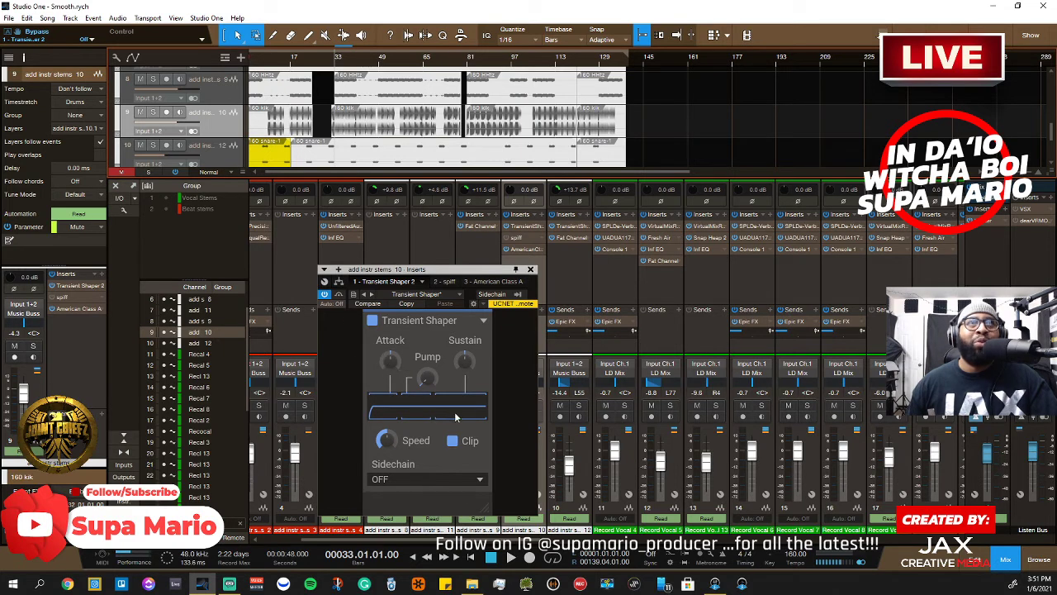
key("space")
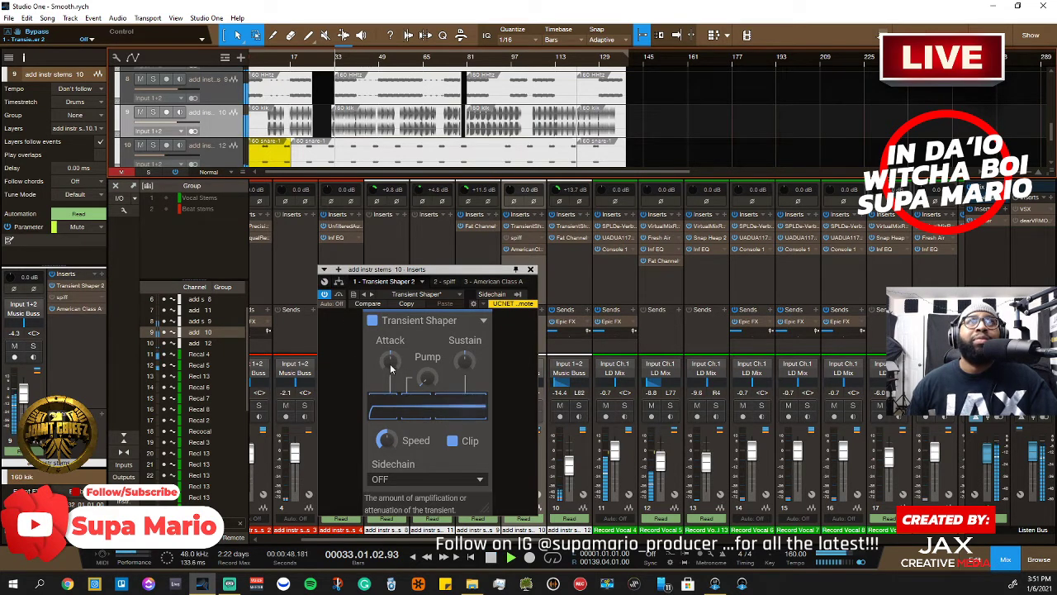
Set the Transient Shaper's Attack to 21%, Sustain to 20% and Speed to 48% while the song plays
mouse_move(390, 362)
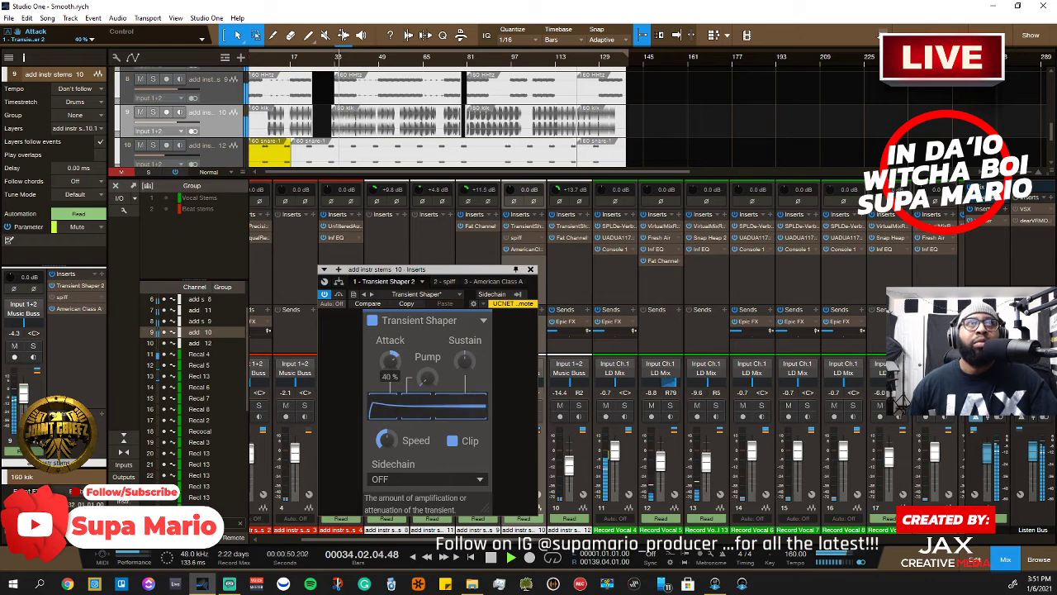
mouse_move(392, 362)
left_mouse_down()
mouse_move(391, 350)
mouse_move(391, 362)
left_mouse_up()
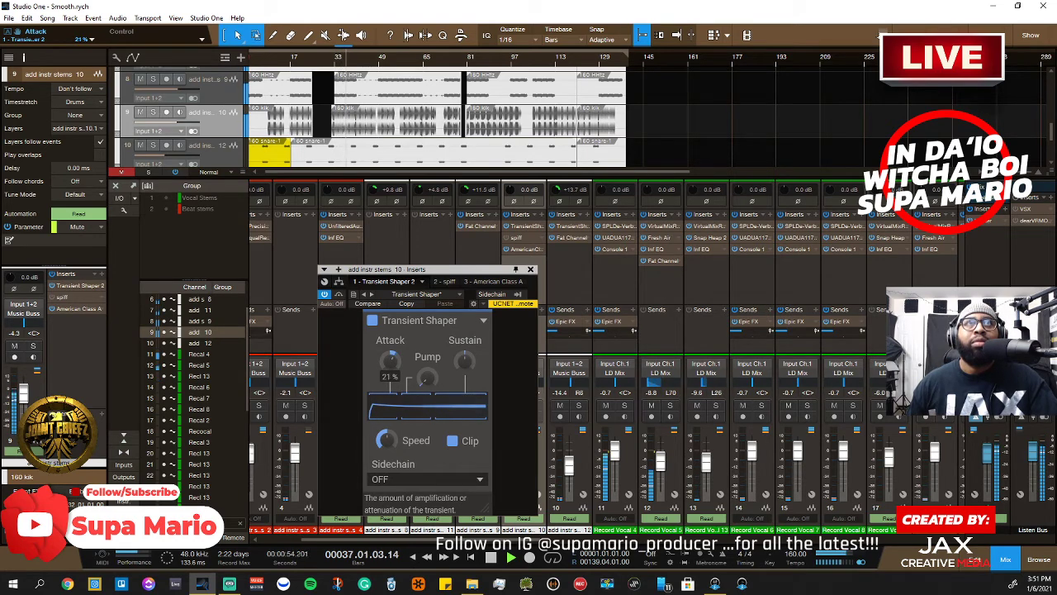
left_click_drag(464, 364, 465, 352)
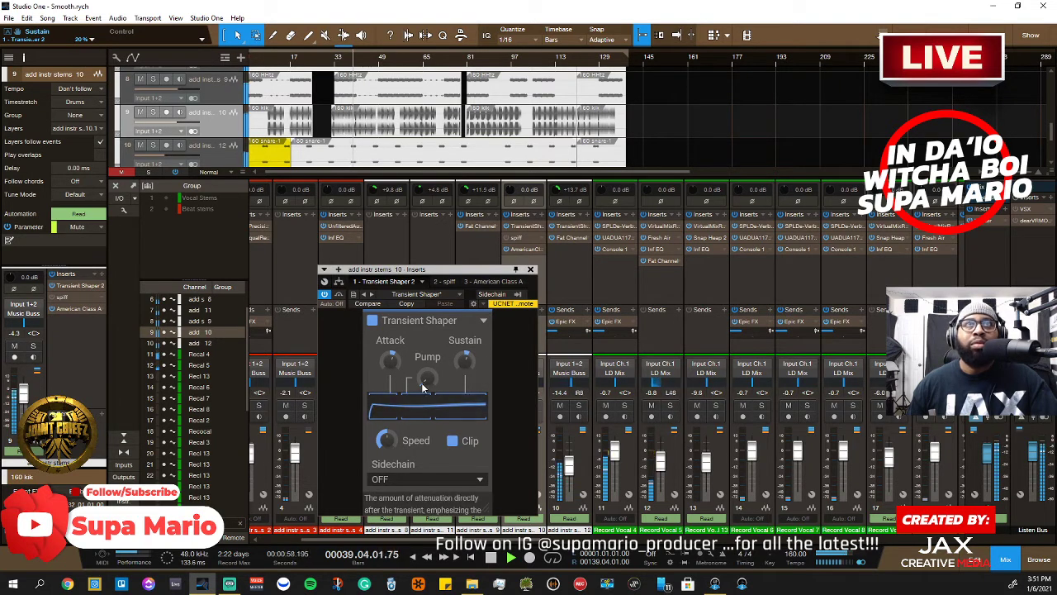
left_click_drag(385, 440, 386, 465)
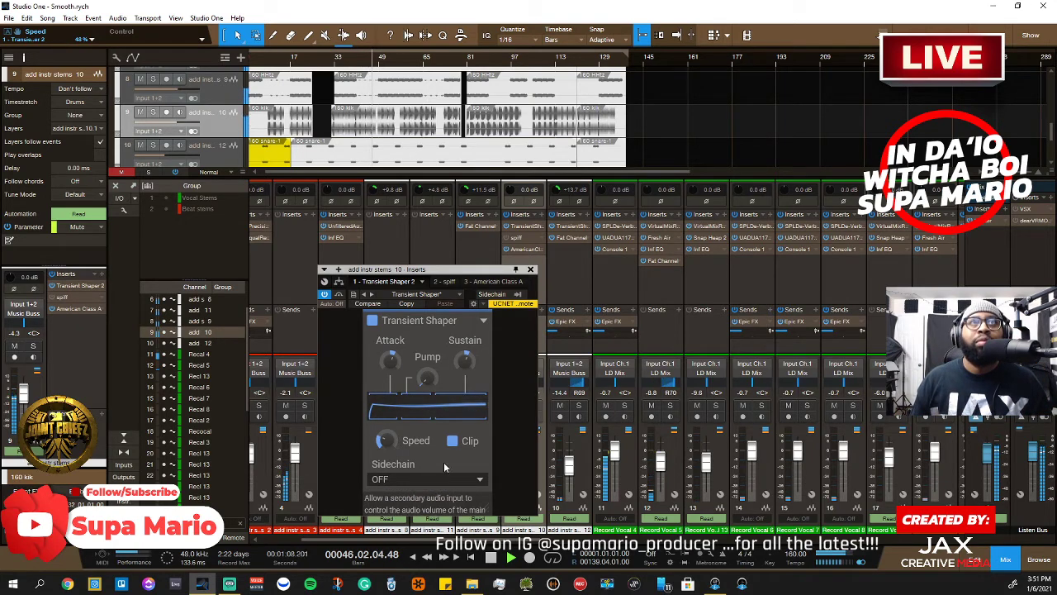
Compare the Transient Shaper with Clip on and off during playback, and leave Clip off
left_click(452, 440)
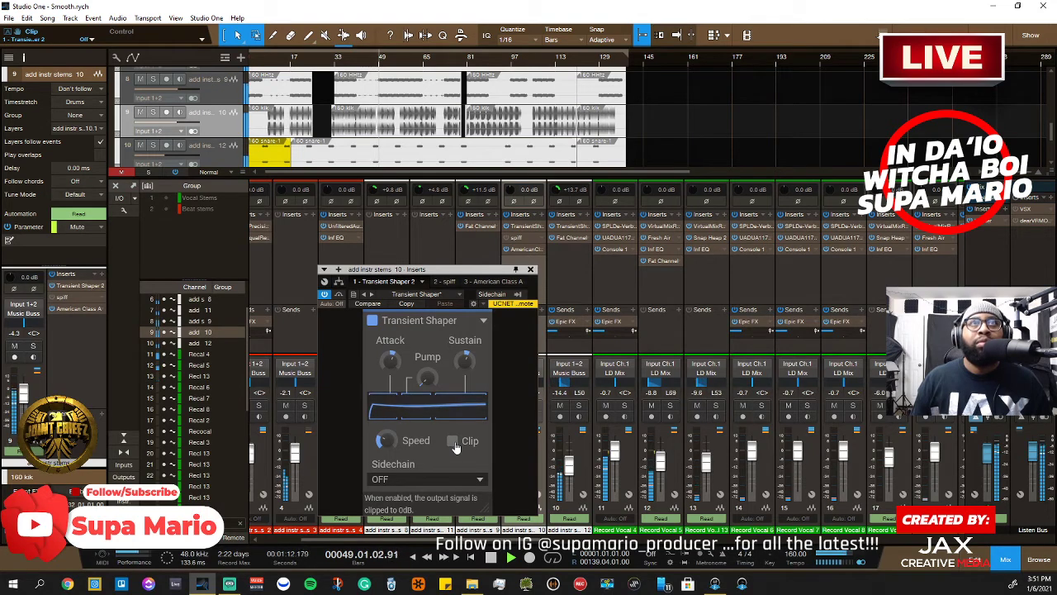
left_click(452, 440)
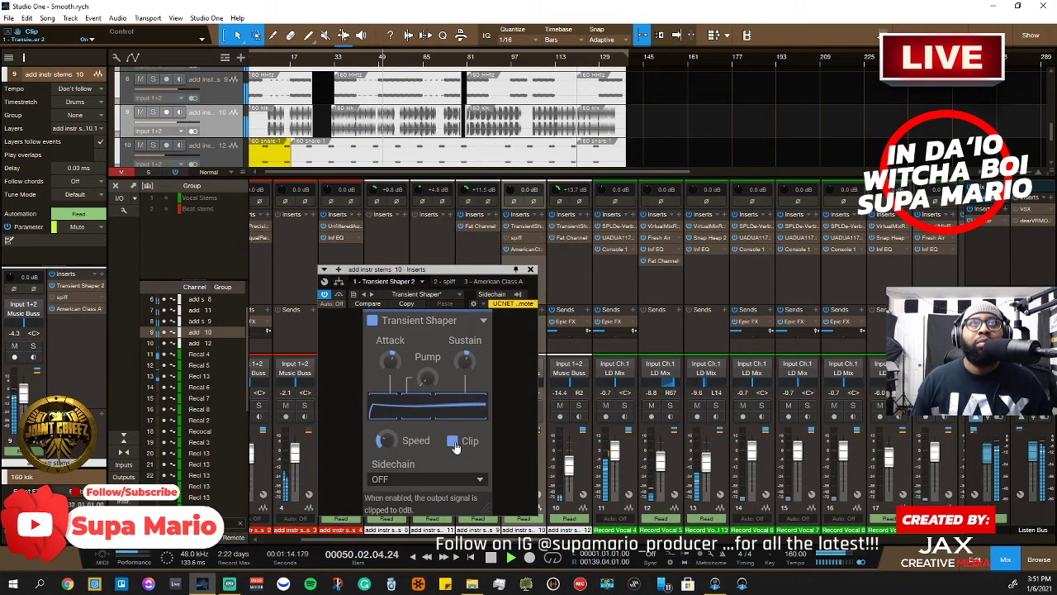
left_click(452, 441)
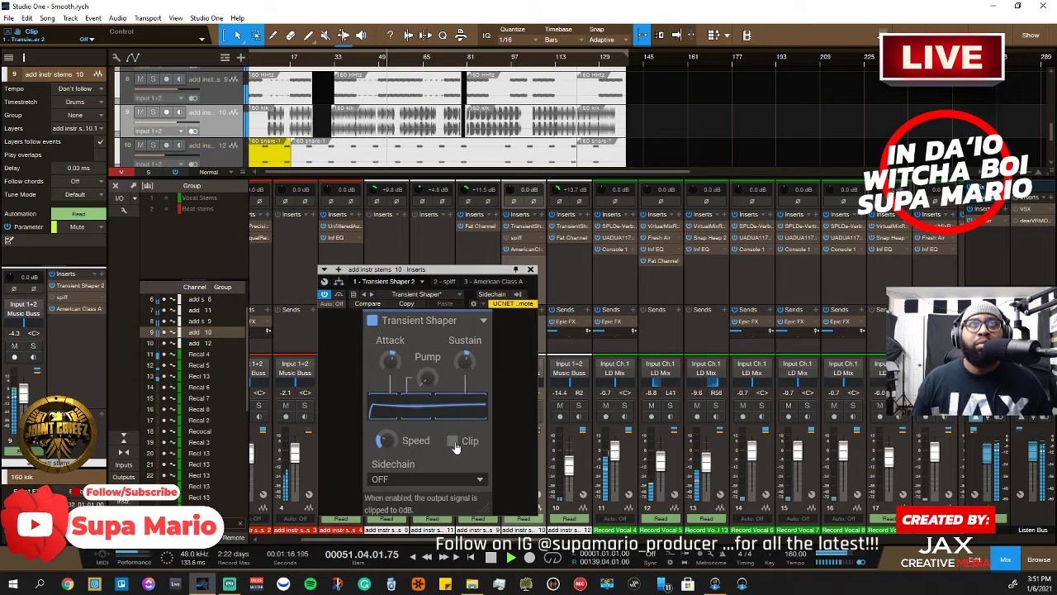
left_click(452, 441)
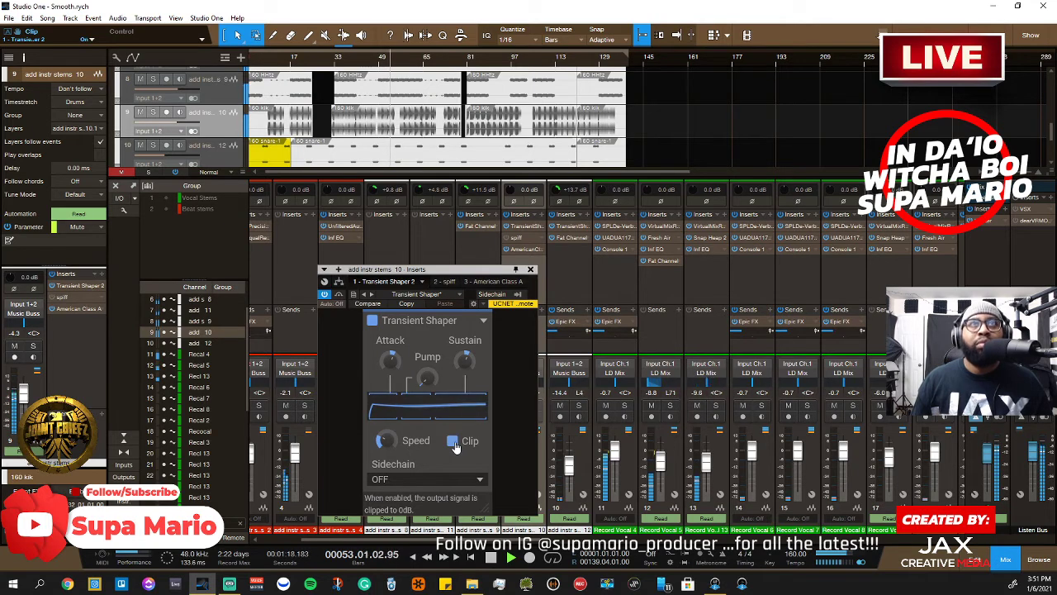
left_click(452, 441)
left_click(452, 441)
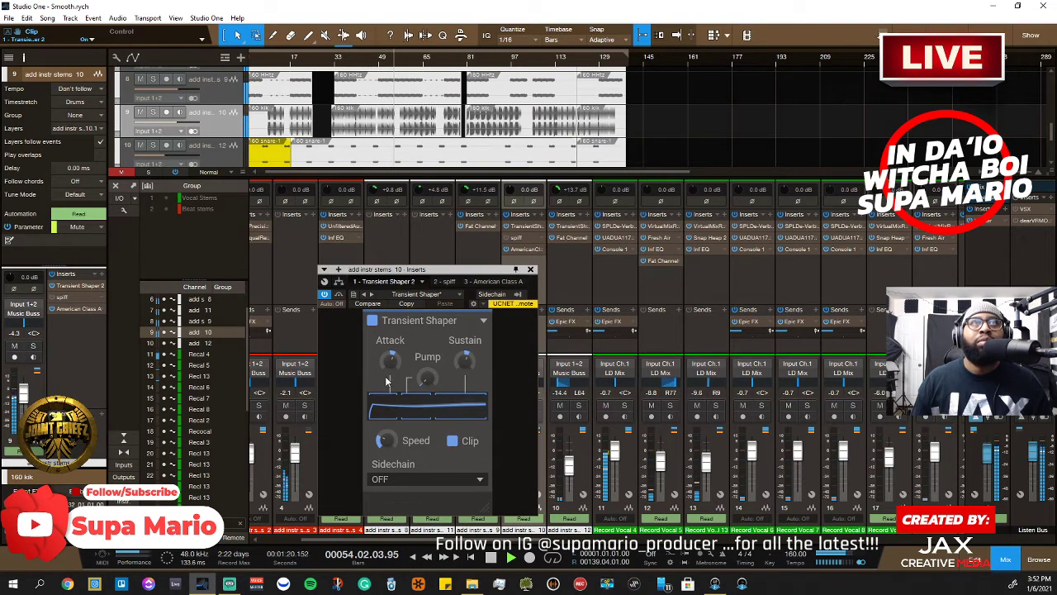
left_click(453, 441)
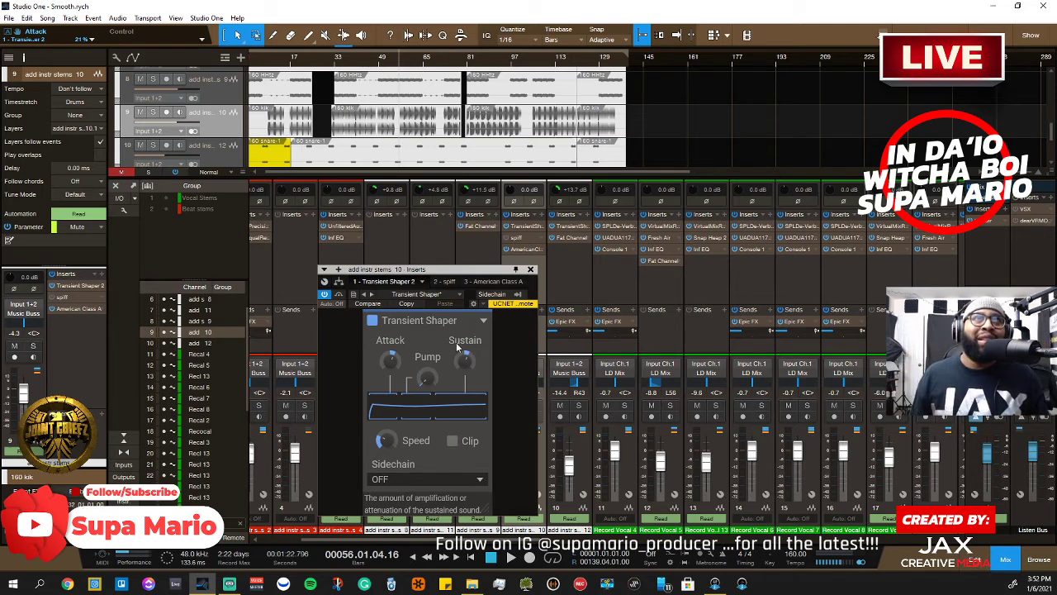
Play the song from bar 33 and set the Transient Shaper's Speed to 58%
left_click_drag(470, 366, 470, 365)
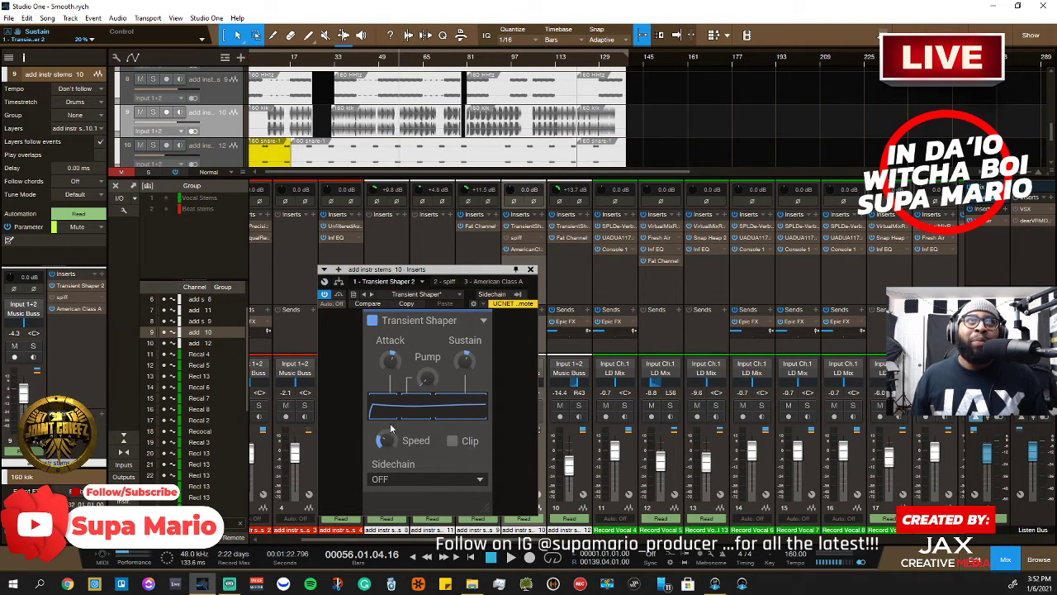
left_click(337, 66)
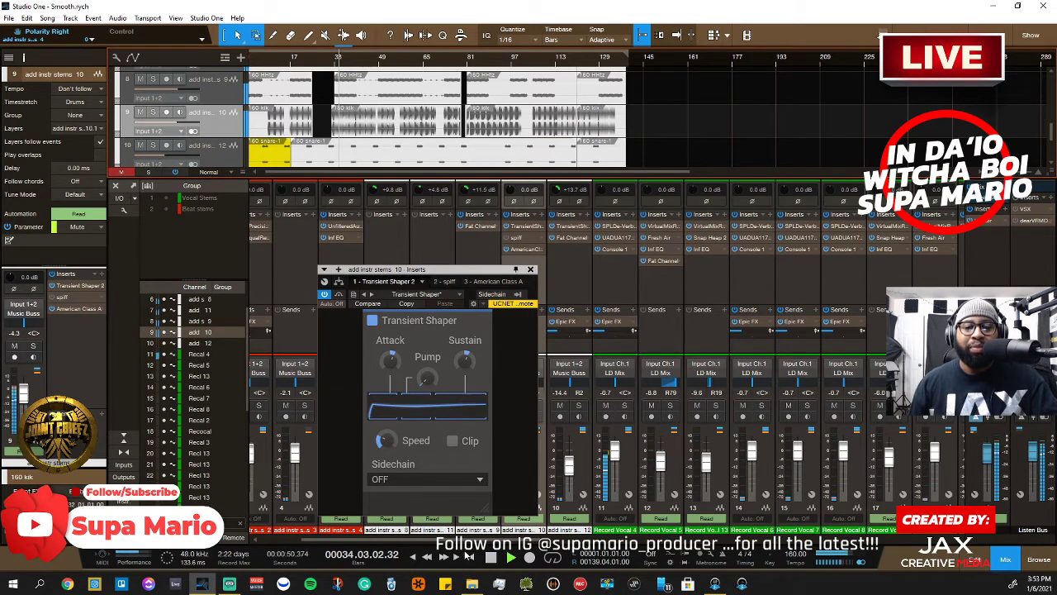
left_click(385, 443)
left_click_drag(385, 443, 385, 503)
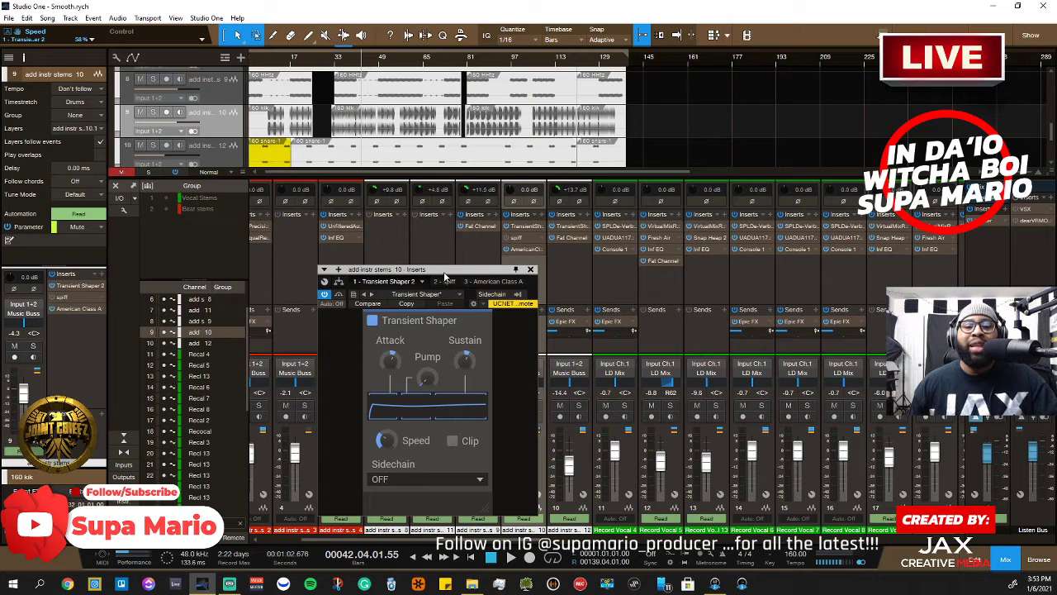
Play the song from bar 33, try the Transient Shaper's Clip, stop playback and turn Clip off again
left_click_drag(445, 273, 356, 244)
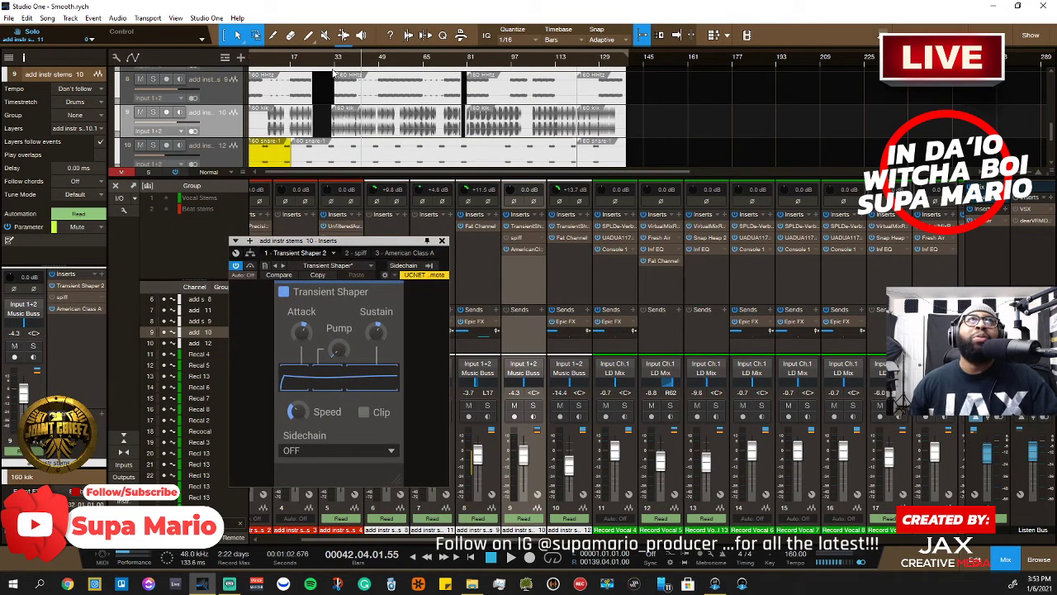
key("space")
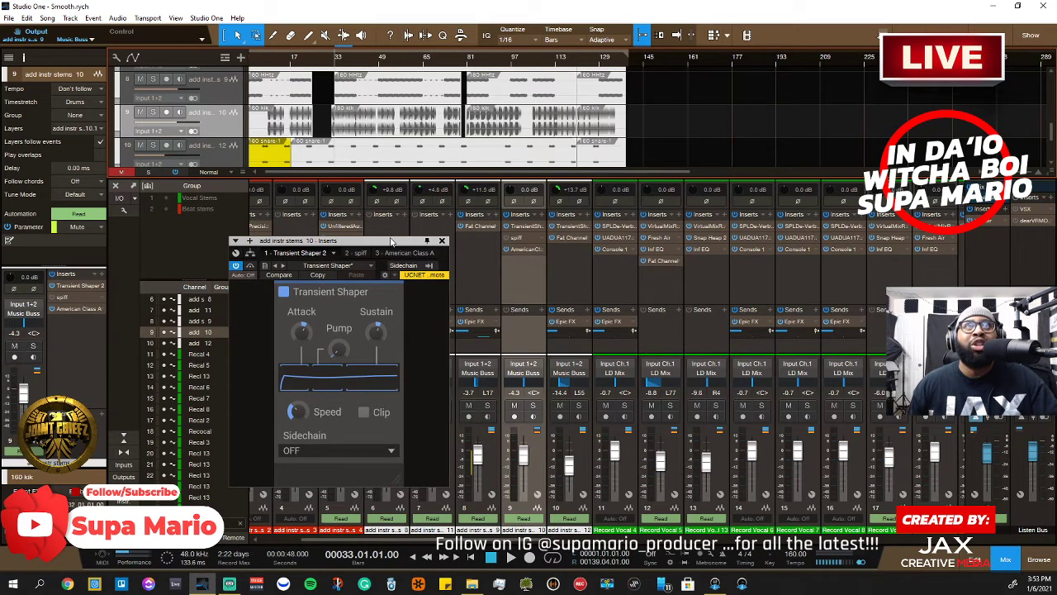
left_click_drag(387, 240, 430, 271)
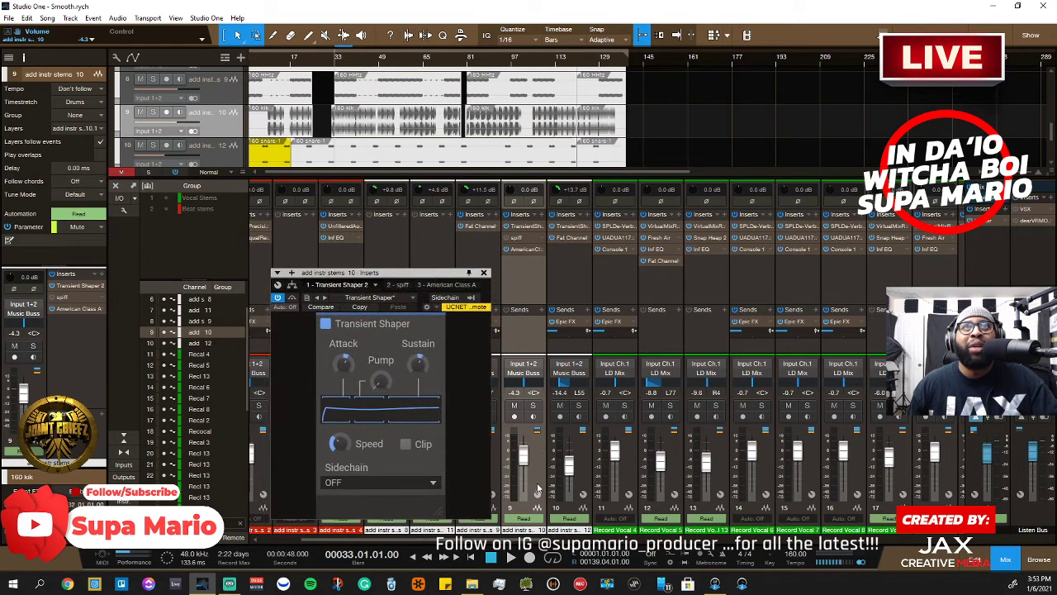
key("space")
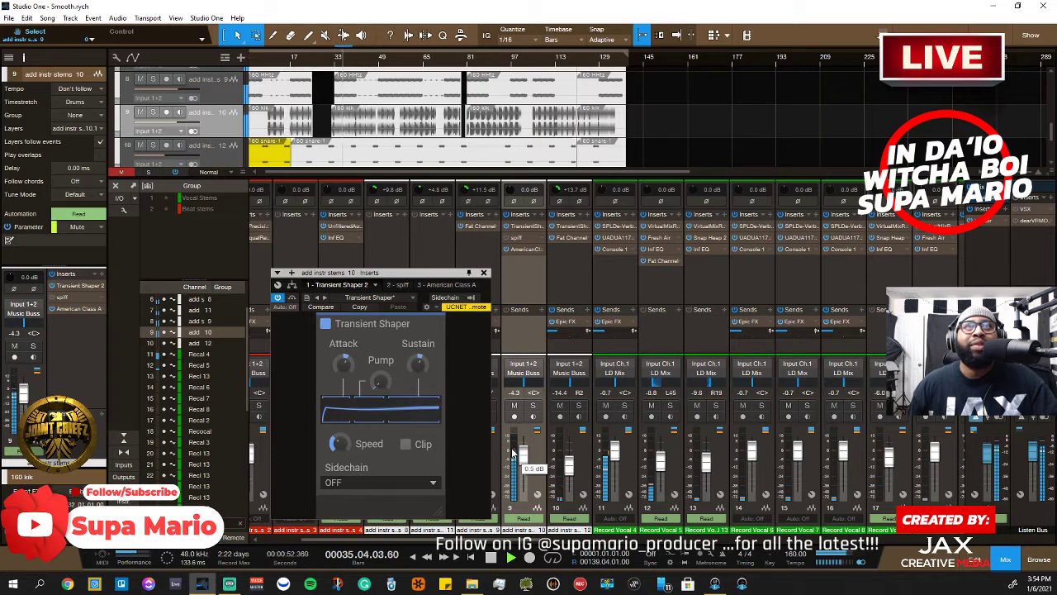
left_click(404, 445)
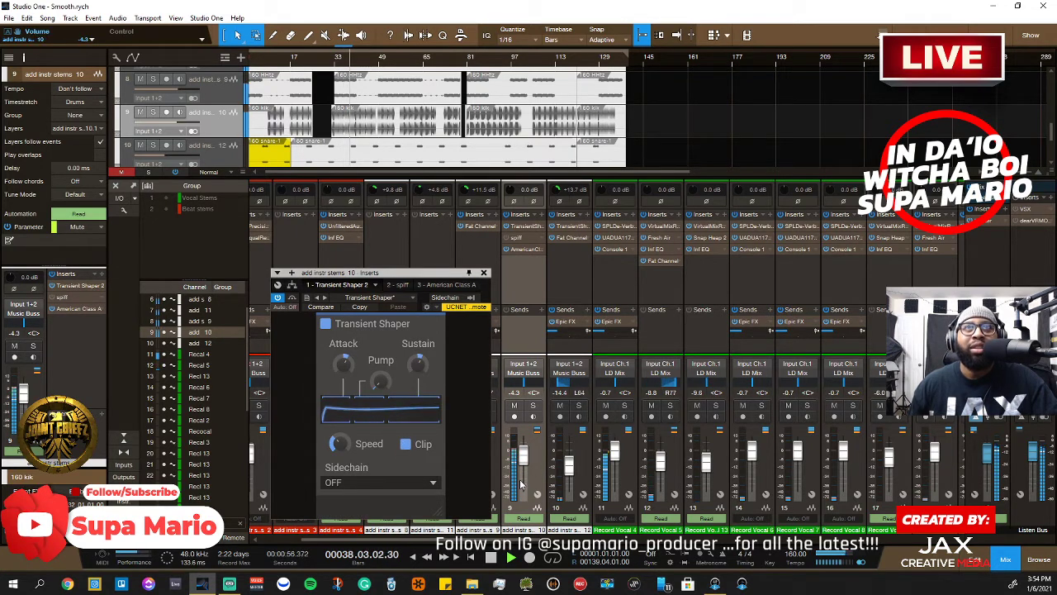
key("space")
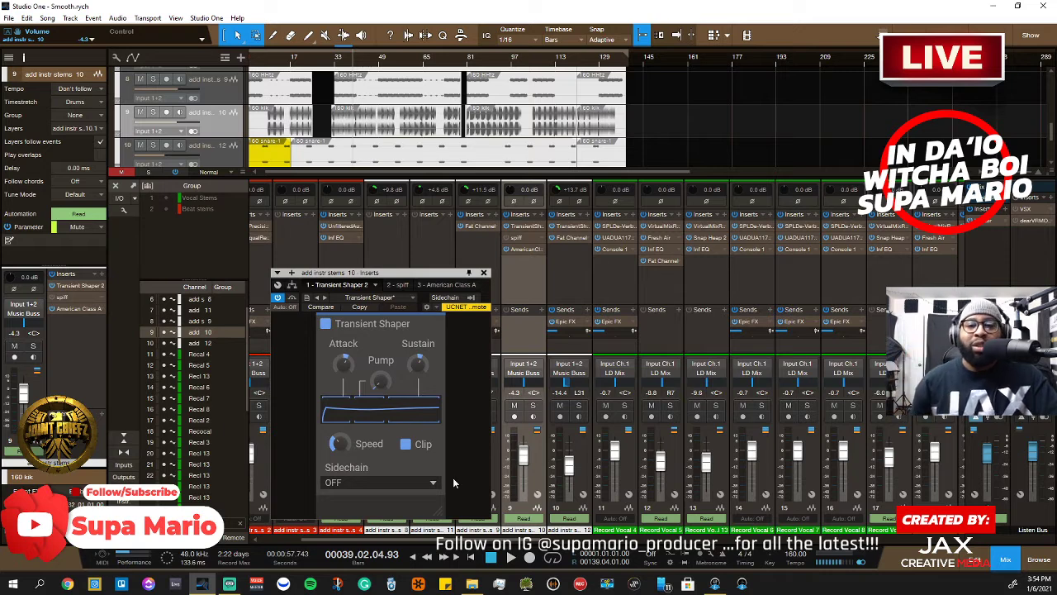
left_click(405, 445)
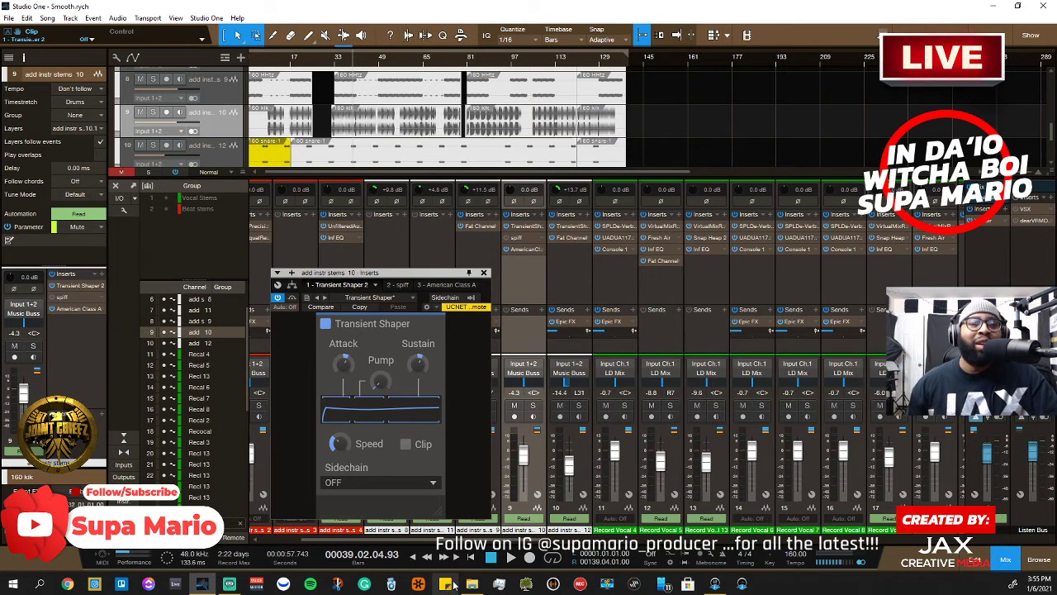
Activate and open the spiff insert on the kick channel, placing its window clear of the transport
mouse_move(461, 582)
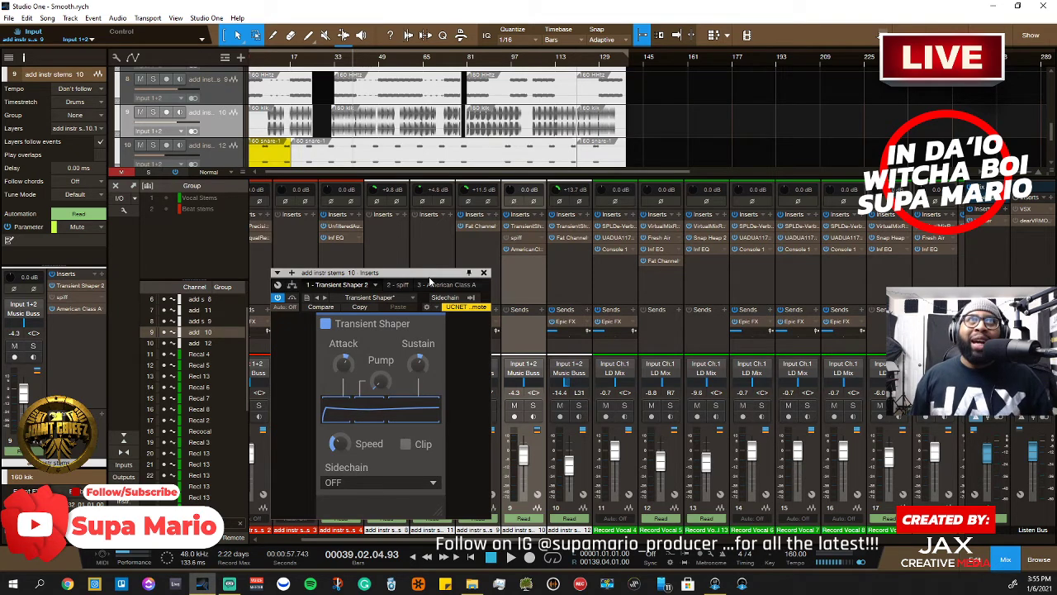
left_click_drag(429, 276, 382, 235)
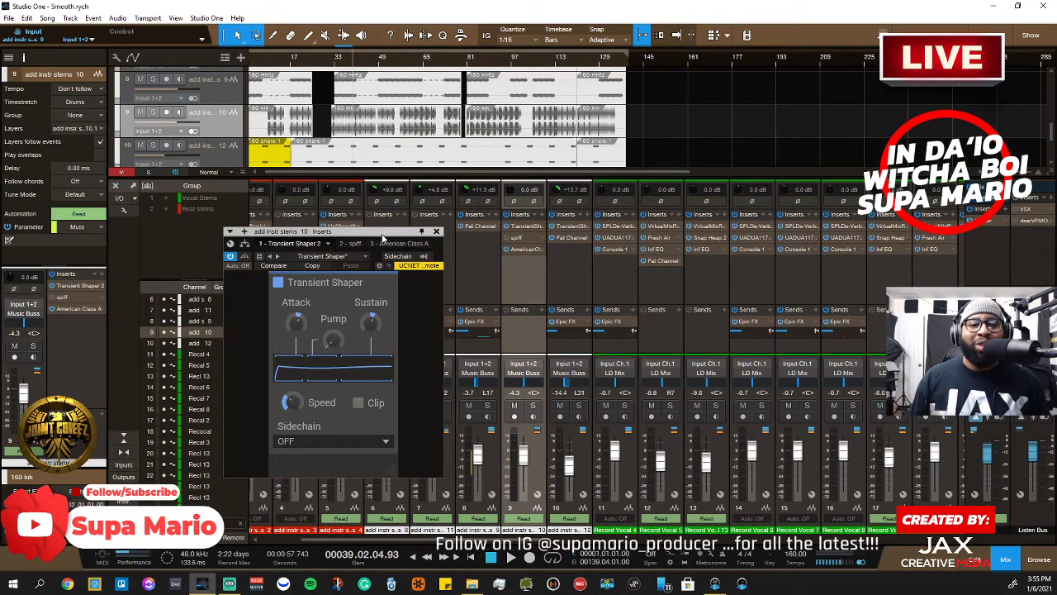
left_click_drag(383, 239, 508, 335)
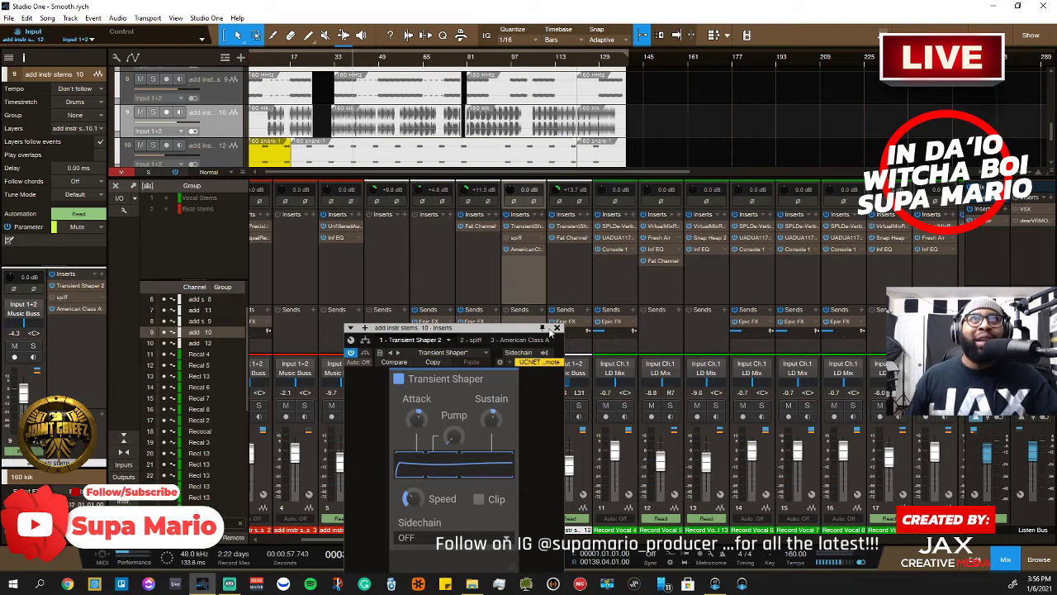
left_click_drag(517, 337, 436, 304)
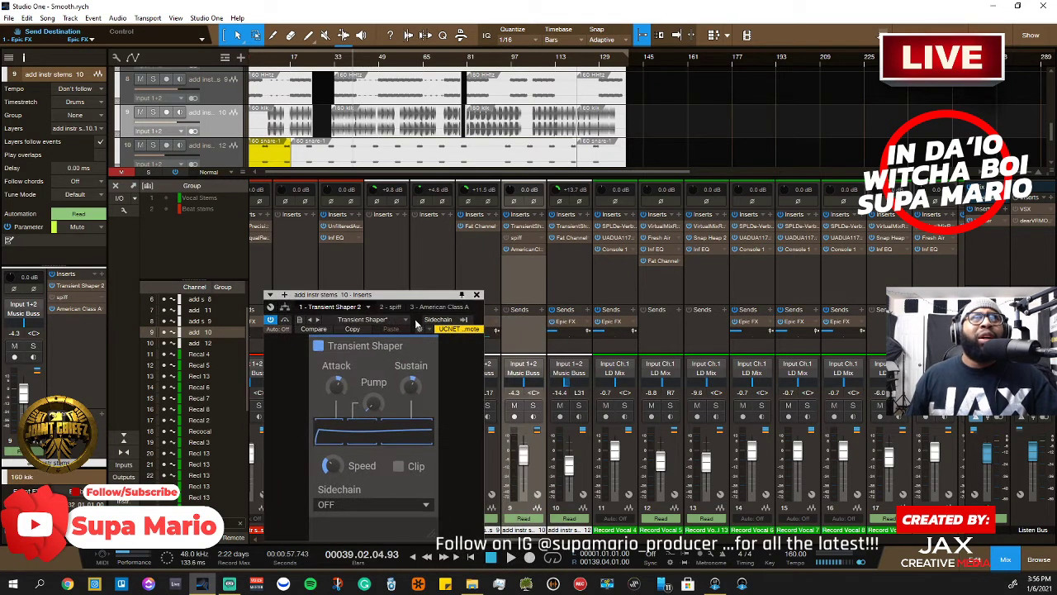
left_click(516, 238)
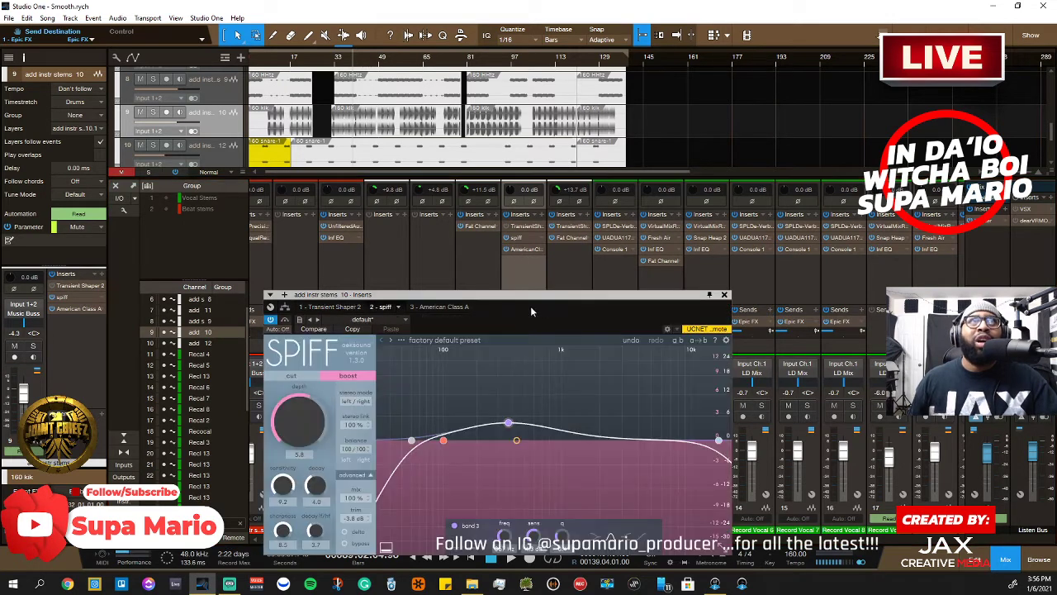
left_click_drag(497, 299, 519, 239)
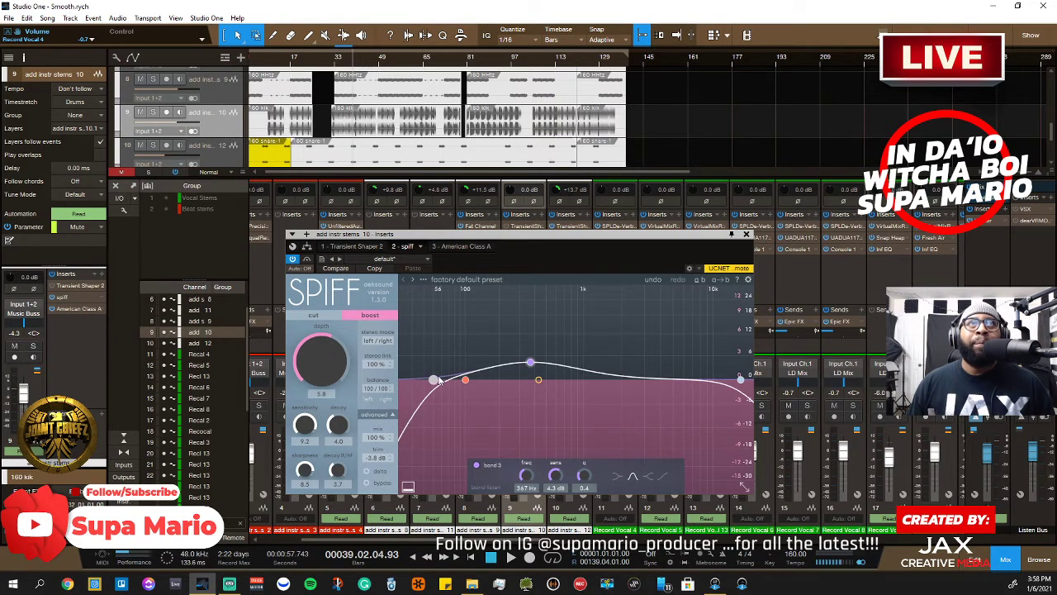
Set spiff's lo cut frequency to 28 Hz
left_click(435, 380)
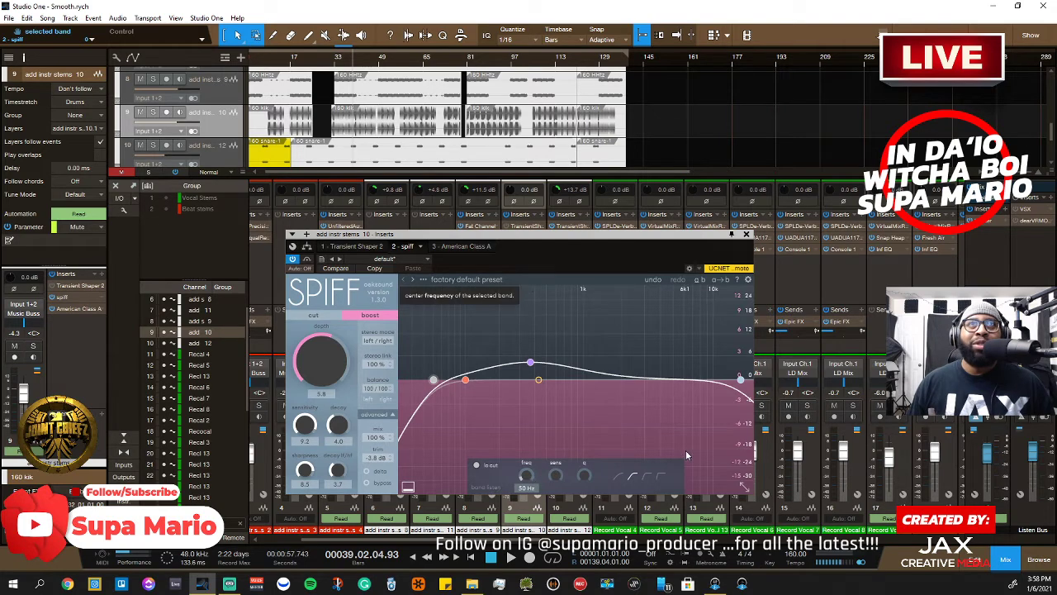
left_click(742, 380)
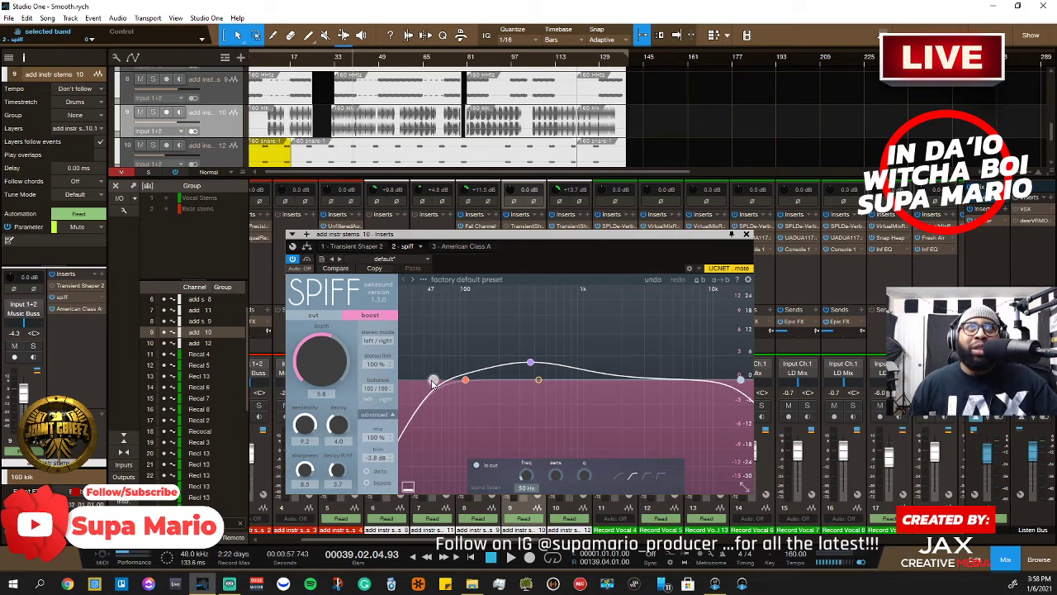
left_click(432, 380)
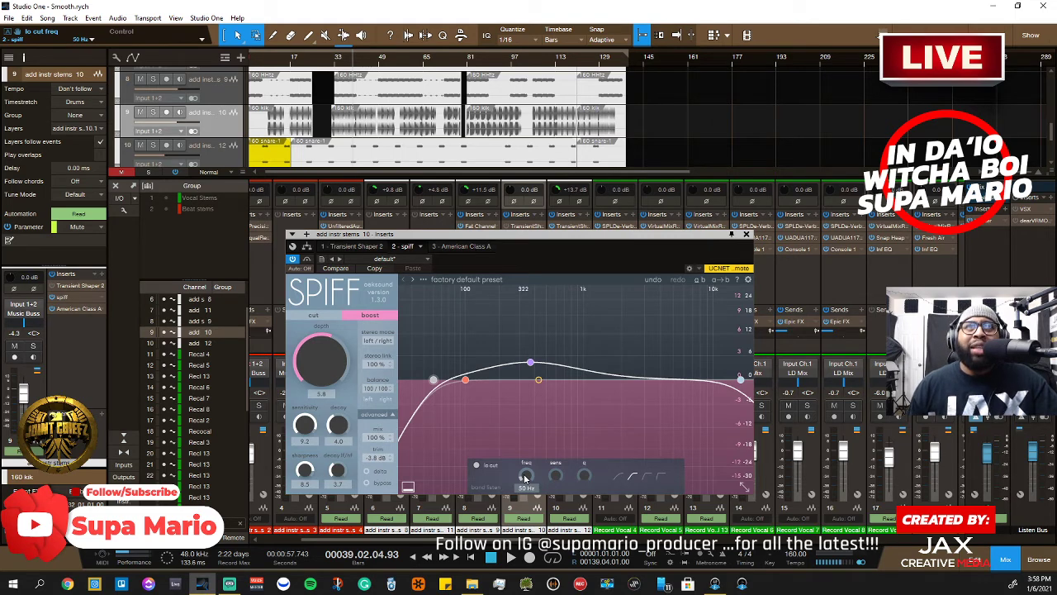
left_click_drag(525, 478, 531, 484)
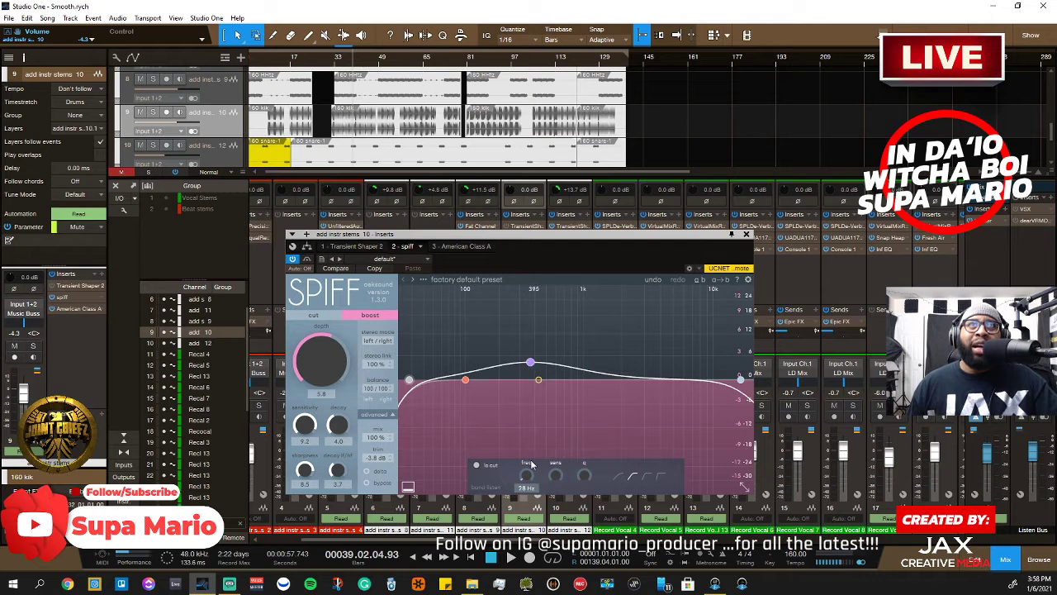
Compare the kick with spiff's band 3 switched off during playback, and switch the band on again
left_click(530, 363)
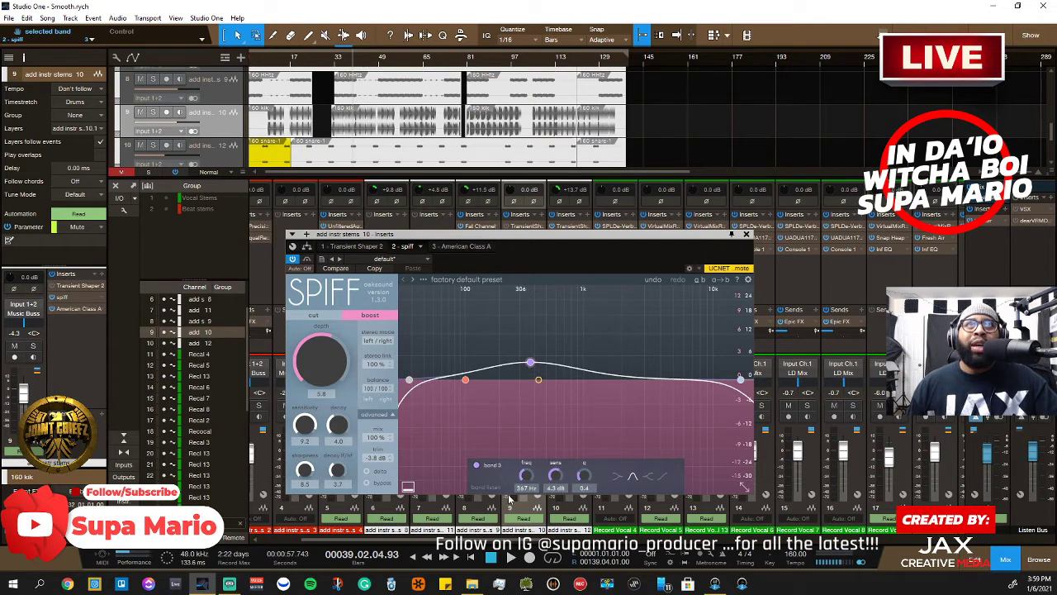
left_click(476, 466)
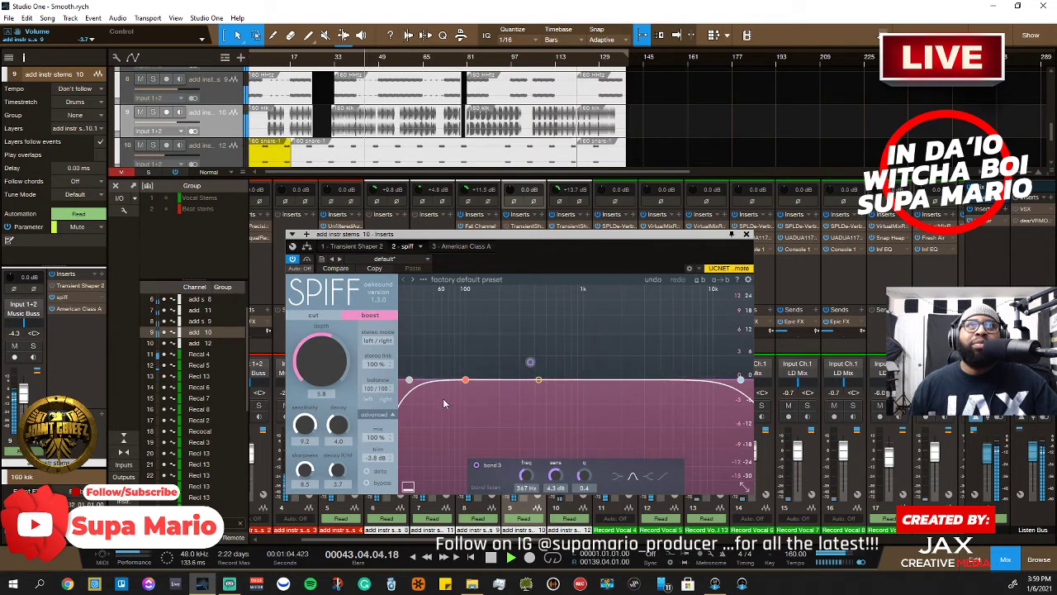
left_click(477, 466)
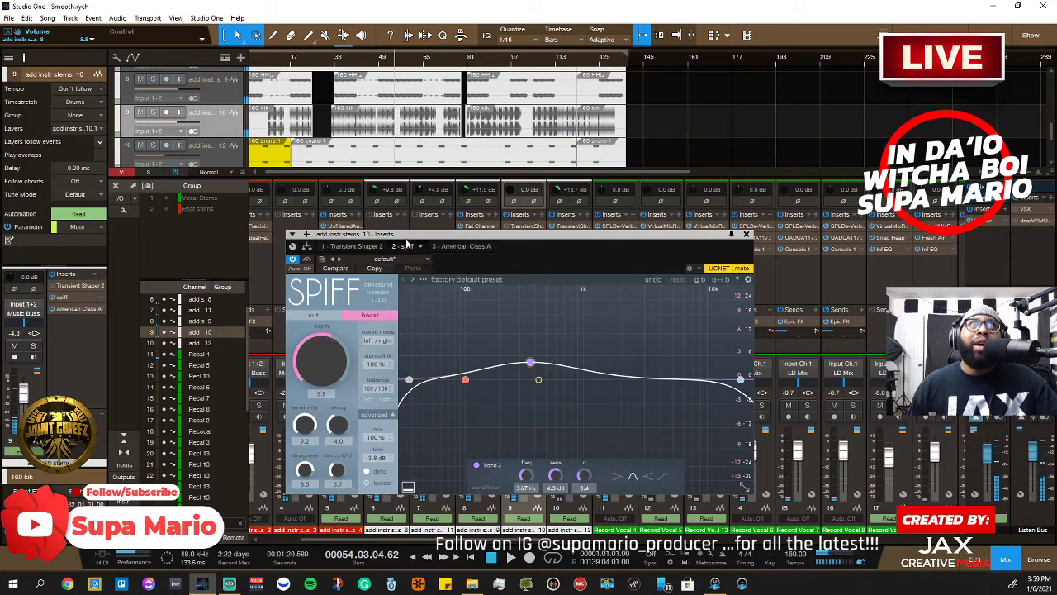
Move the spiff window off the channel faders and solo the kick channel
left_click_drag(412, 234, 376, 101)
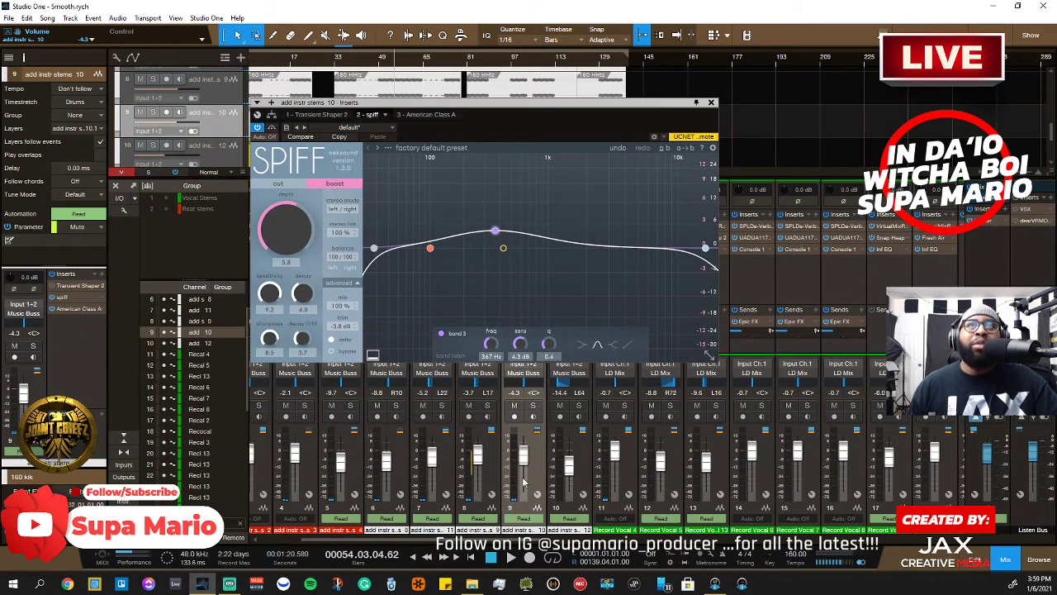
left_click(535, 405)
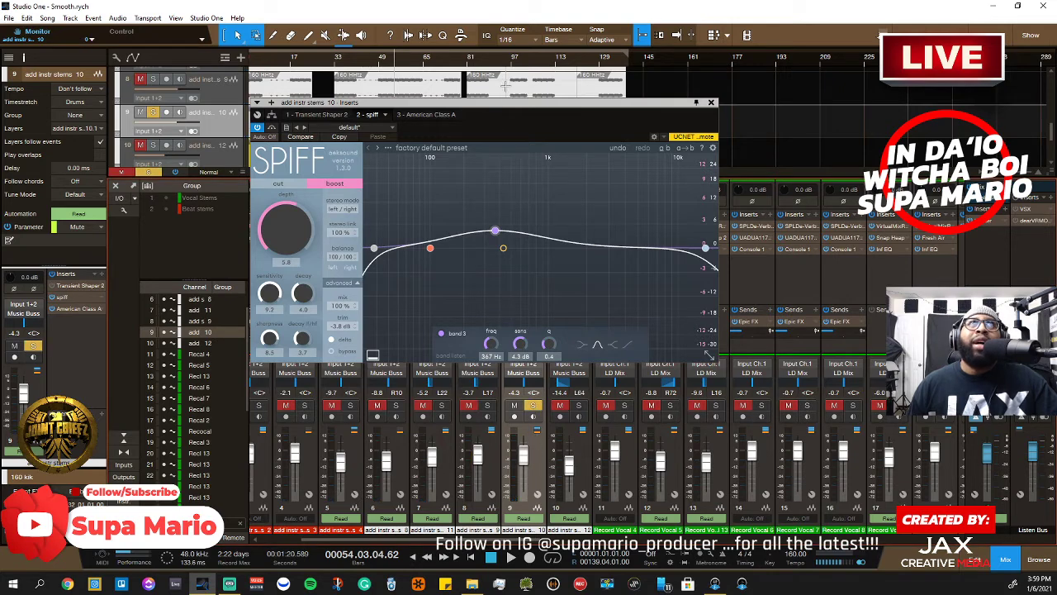
Reposition the spiff window clear of the channel faders, audition the kick's delta signal, and switch delta off
left_click_drag(504, 104, 578, 252)
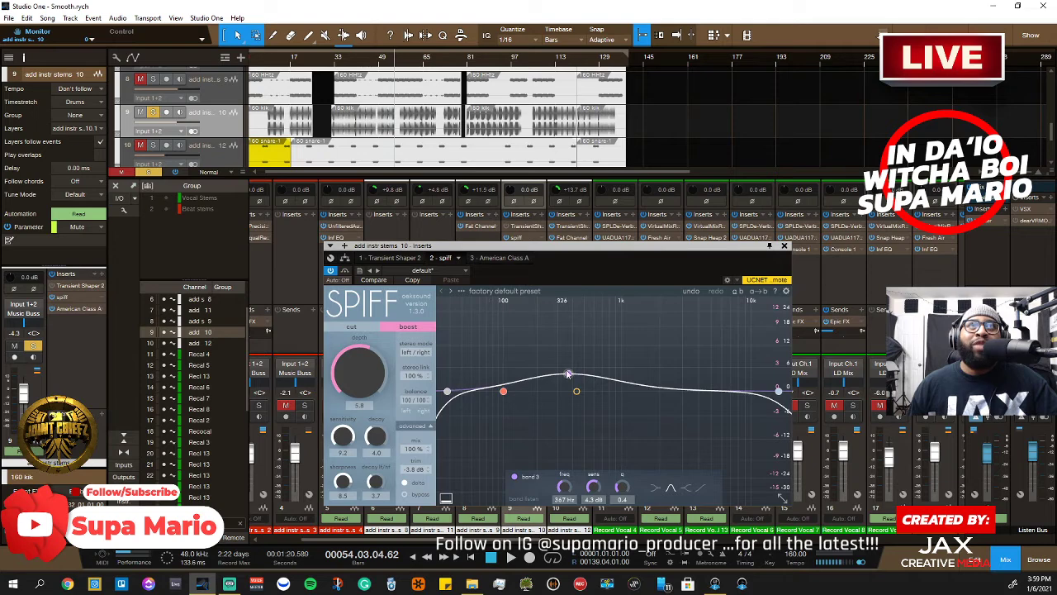
left_click_drag(494, 252, 490, 129)
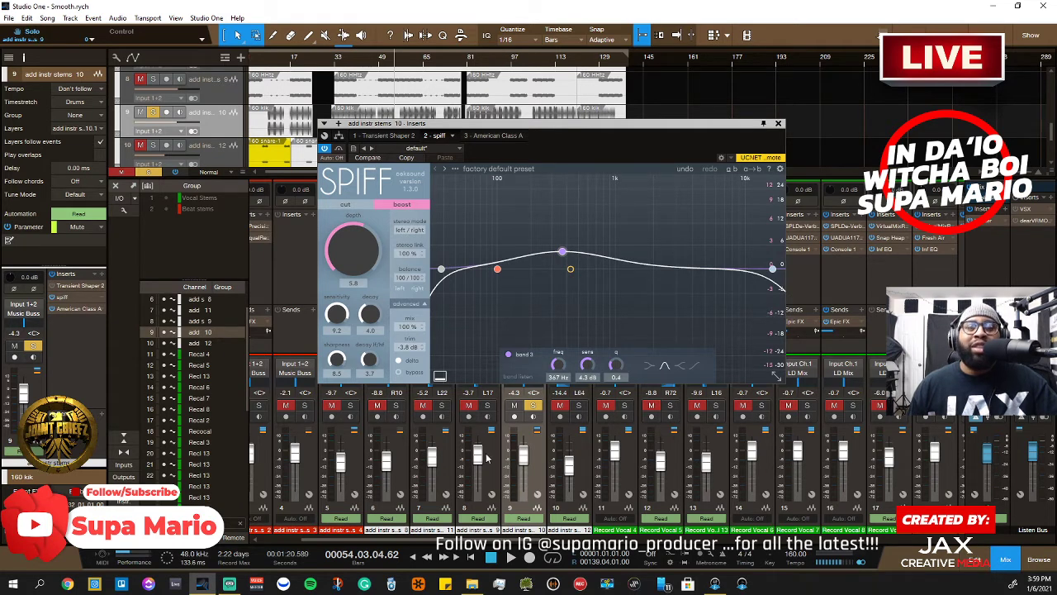
key("space")
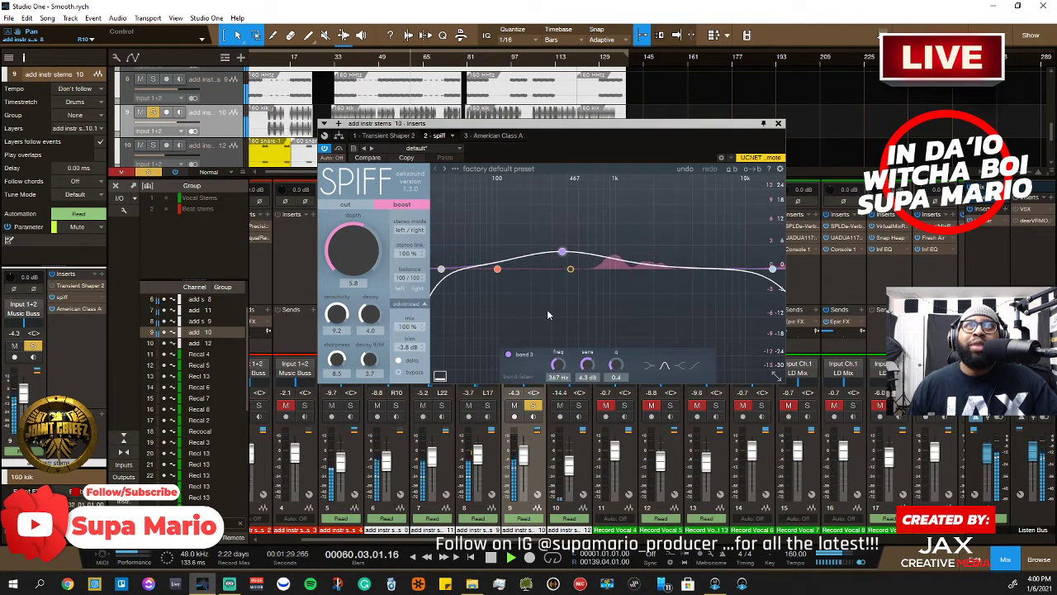
left_click(409, 364)
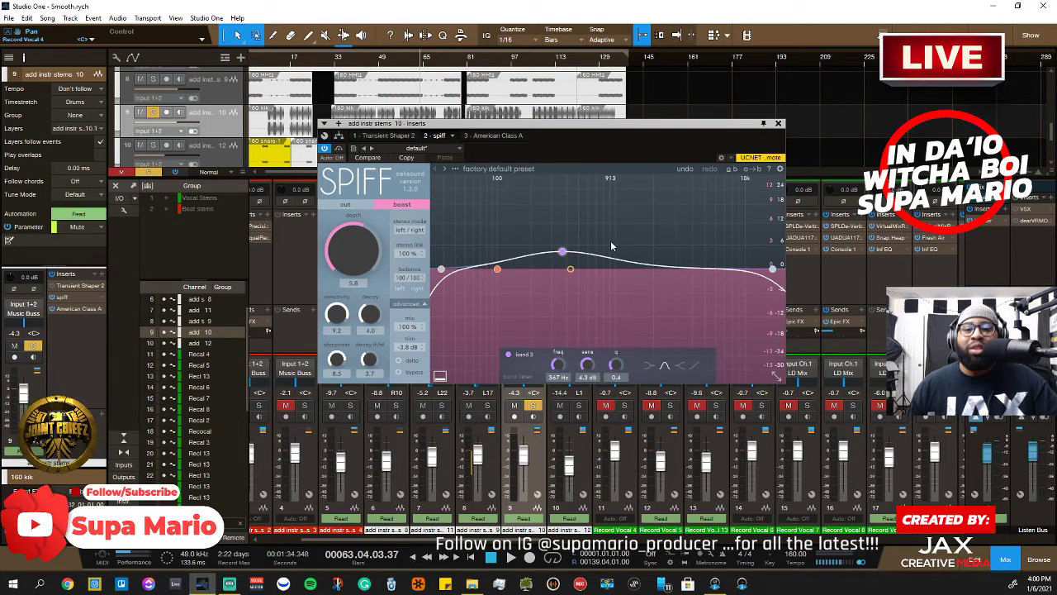
Narrow spiff's band 3 to a q of 1.3, play the kick, and switch delta on
left_click_drag(615, 364, 606, 332)
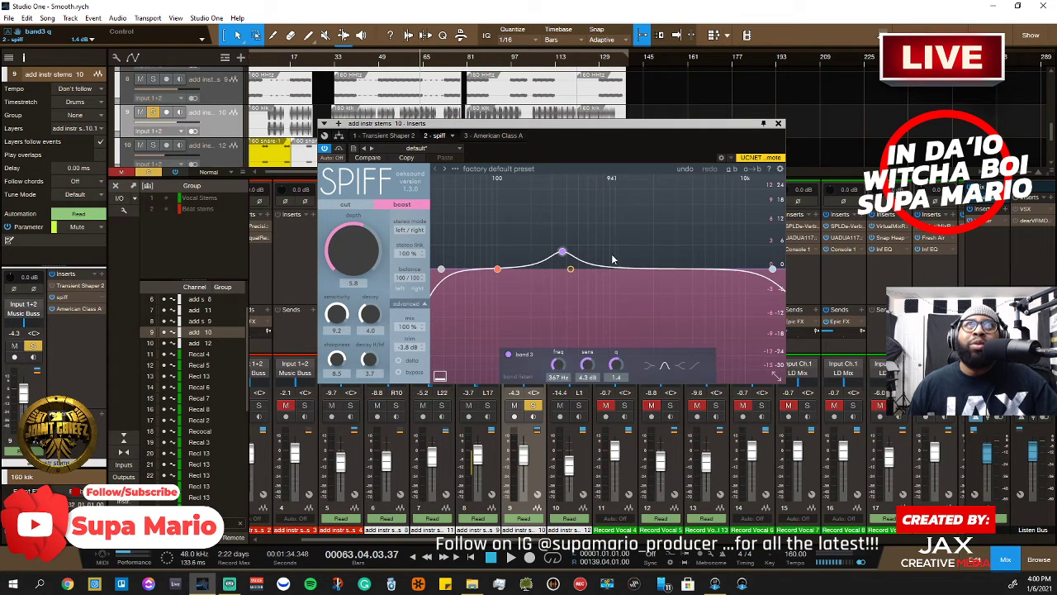
mouse_move(614, 369)
left_mouse_down()
mouse_move(615, 354)
mouse_move(615, 365)
left_mouse_up()
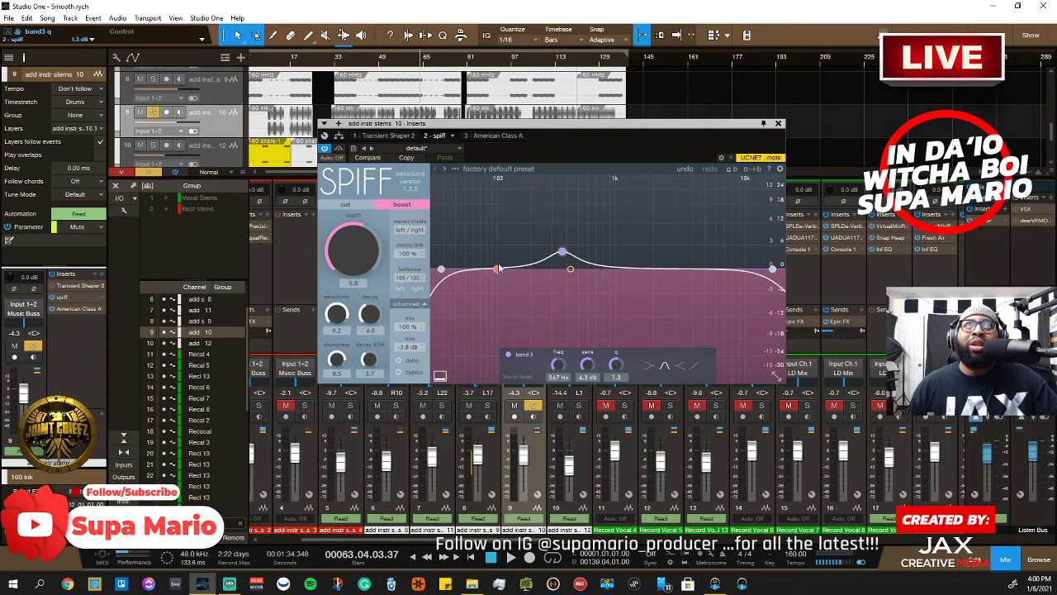
key("space")
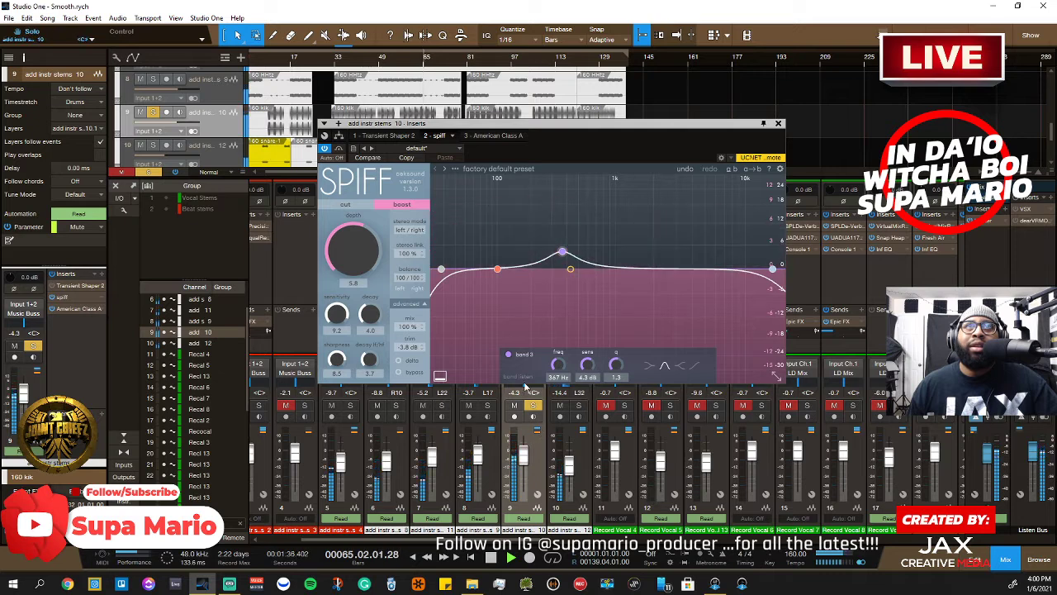
left_click(408, 365)
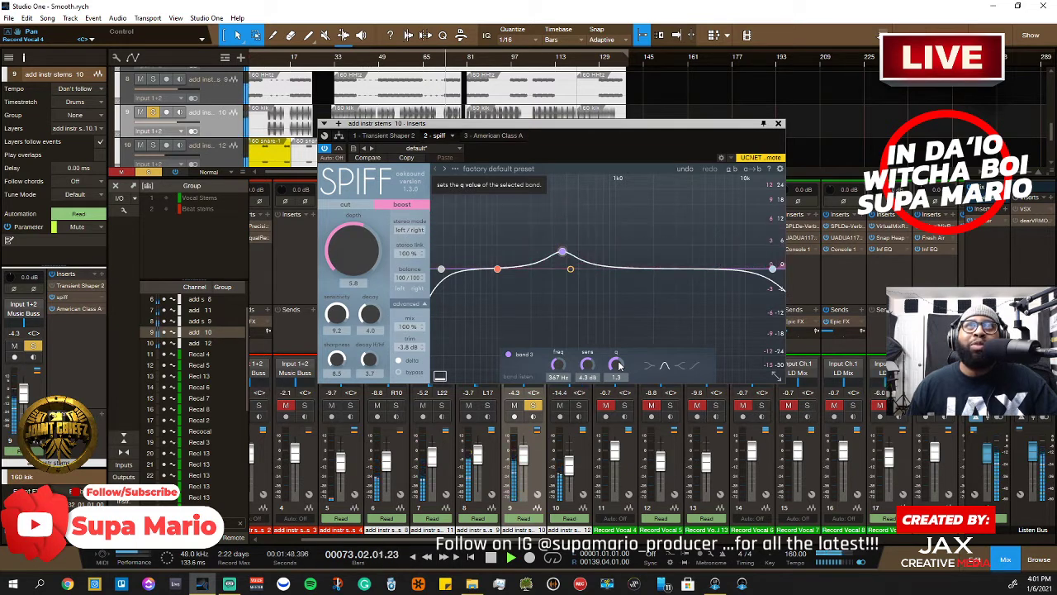
Sweep band 3's q between 0.3 and 10.0 in delta playback, settle it at 0.4, and switch delta off
left_click_drag(620, 364, 615, 427)
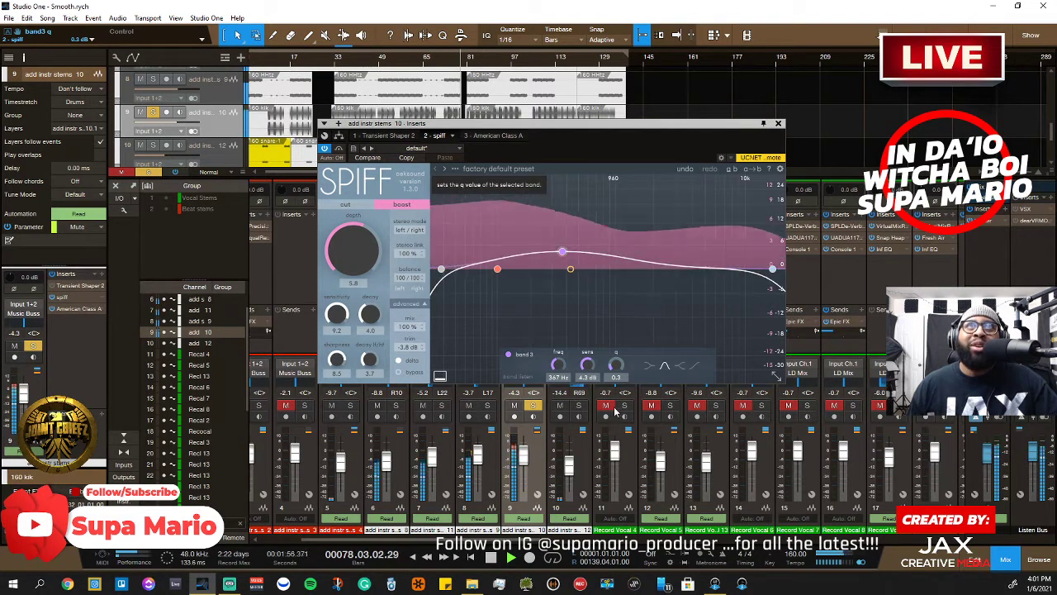
left_click_drag(617, 380, 619, 293)
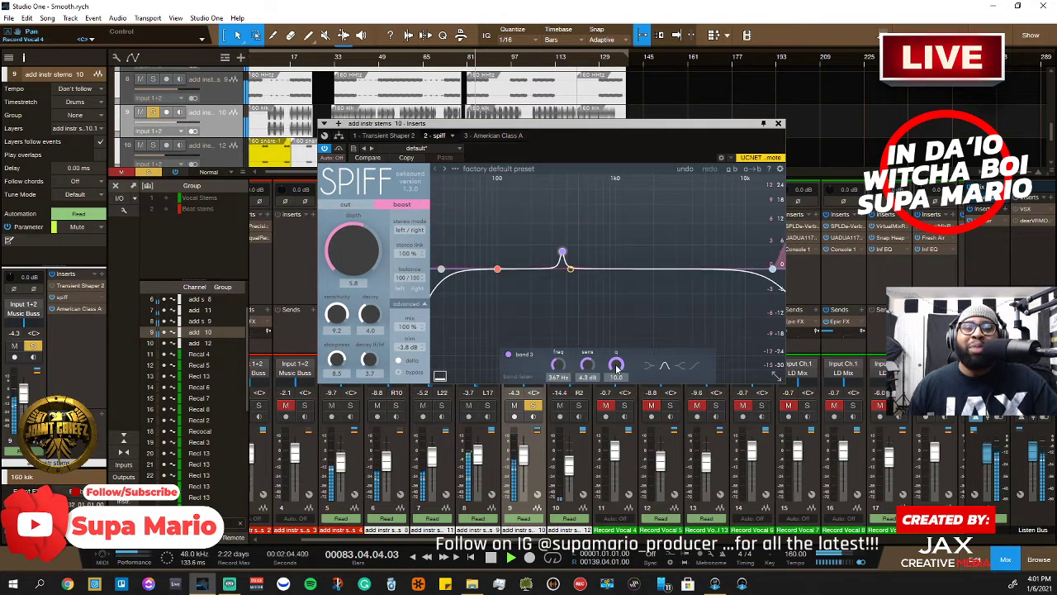
left_click_drag(616, 369, 614, 460)
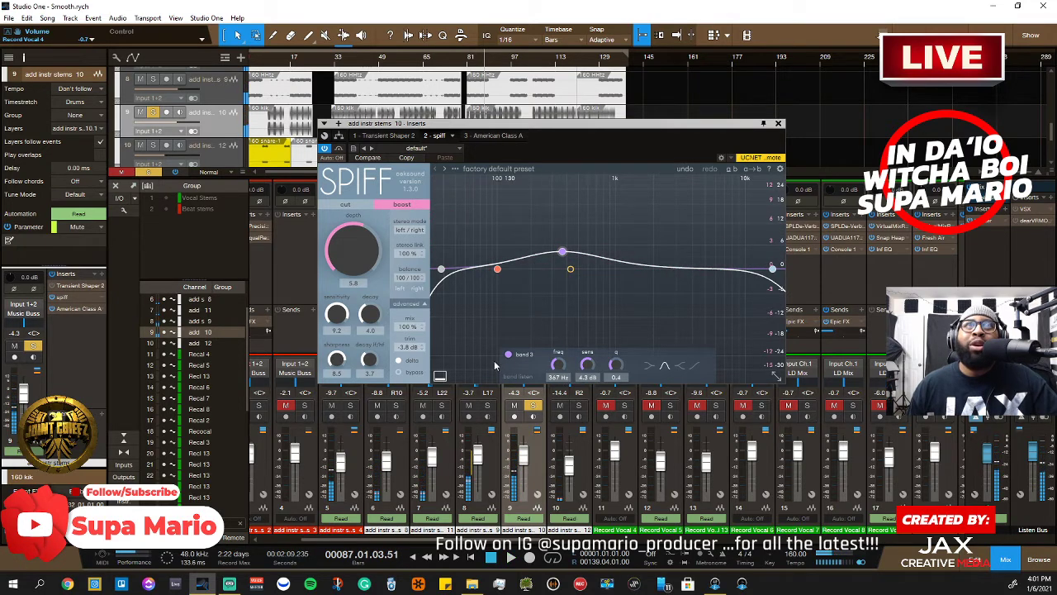
left_click(399, 361)
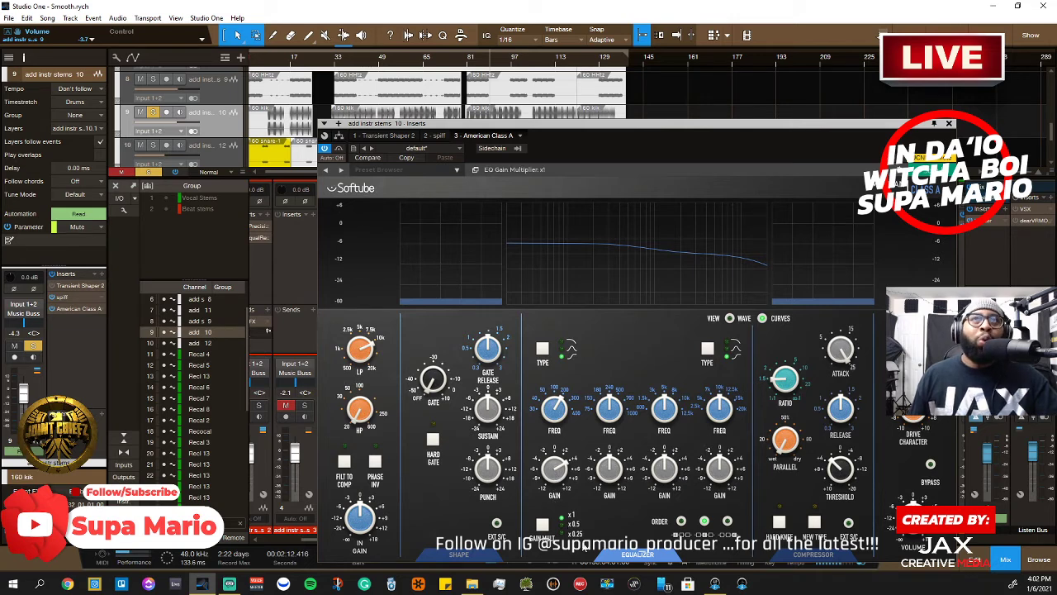
Return to the spiff insert and raise its lo cut frequency to 49 Hz during playback
left_click(438, 137)
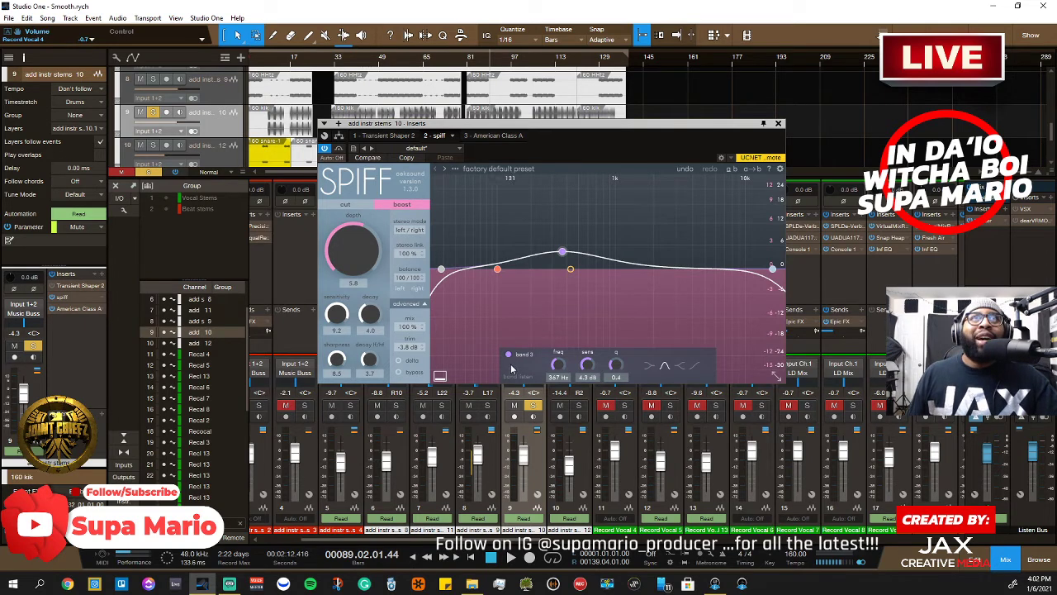
left_click(441, 270)
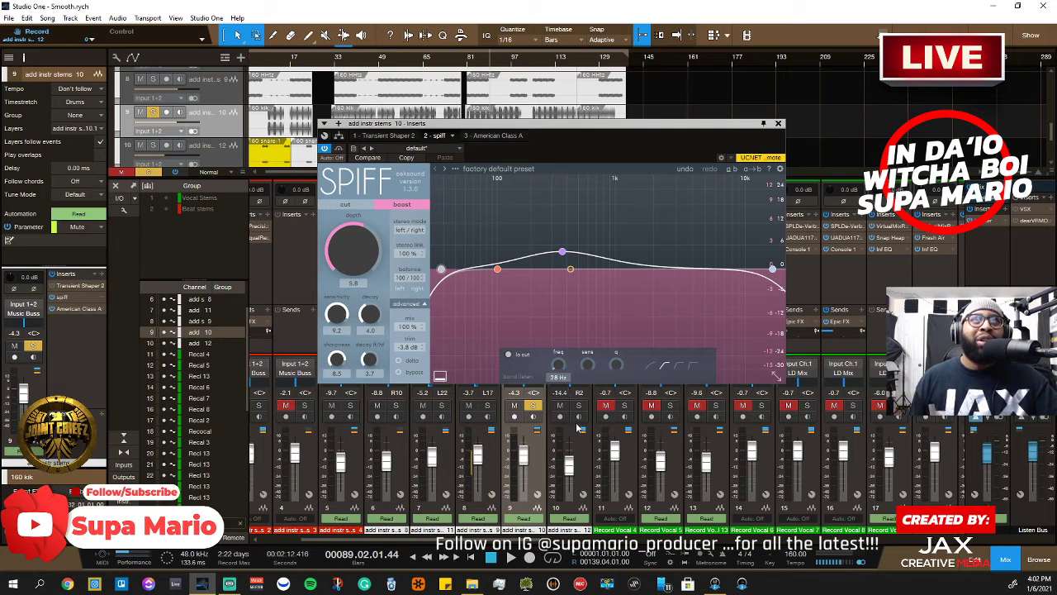
key("space")
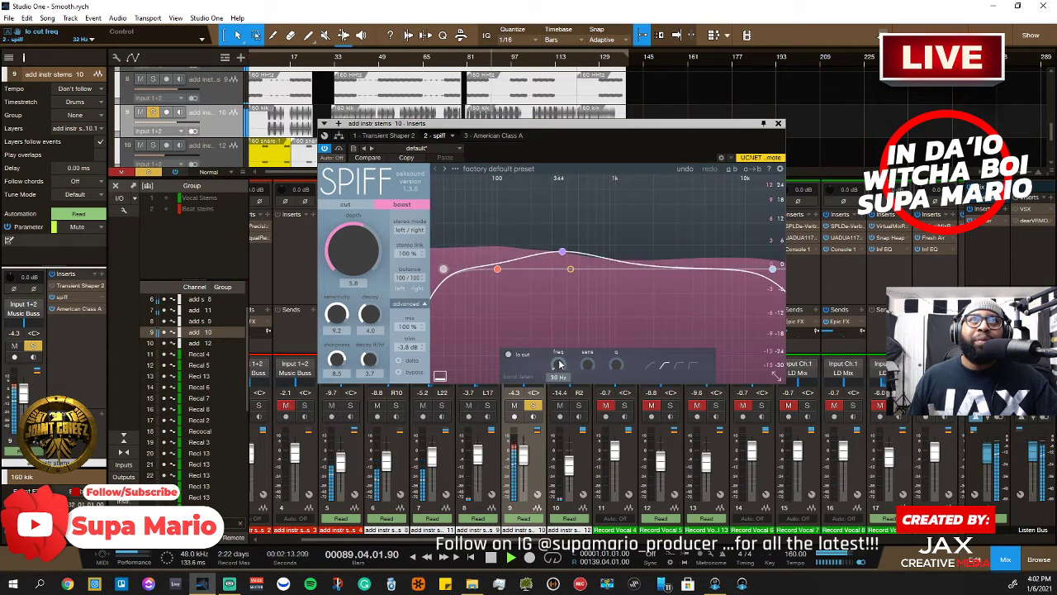
left_click_drag(558, 367, 560, 356)
key("space")
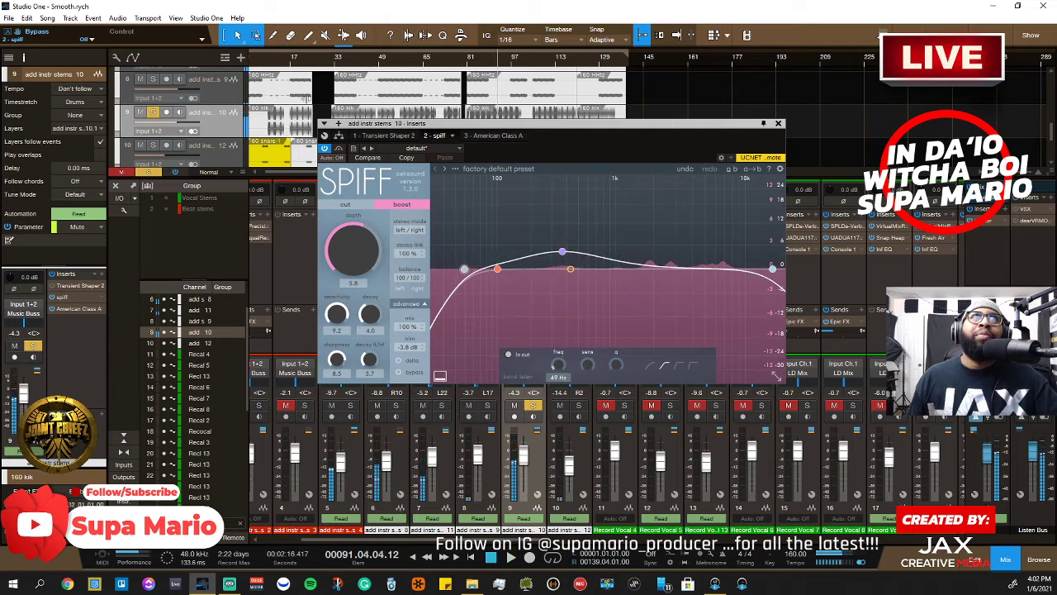
Replay the soloed kick from bar 34 and lower spiff's lo cut frequency to 31 Hz
left_click(339, 65)
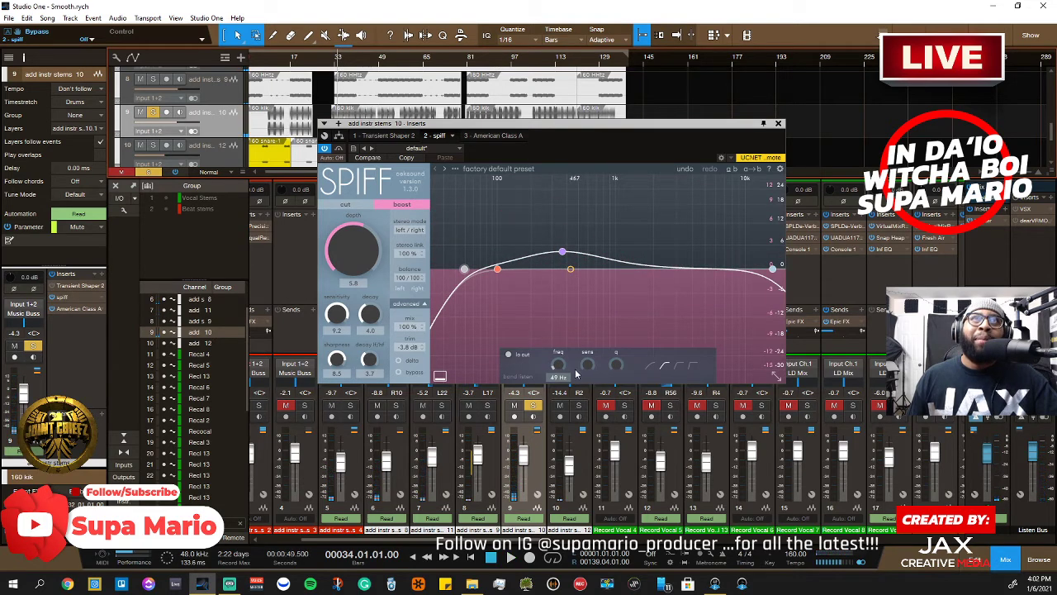
key("space")
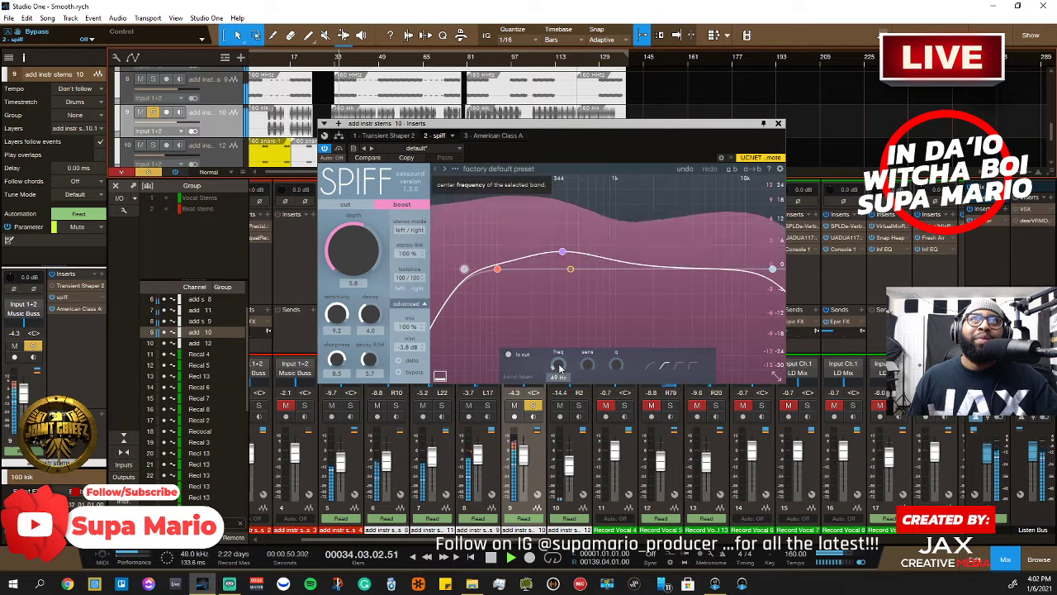
mouse_move(559, 365)
left_mouse_down()
mouse_move(563, 389)
mouse_move(564, 371)
left_mouse_up()
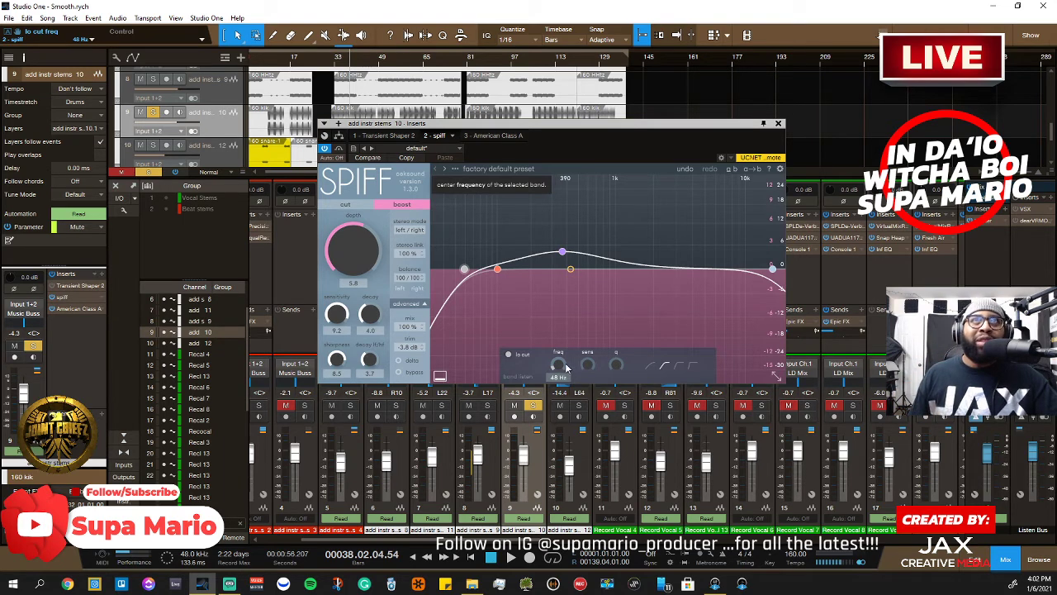
left_click_drag(566, 368, 566, 377)
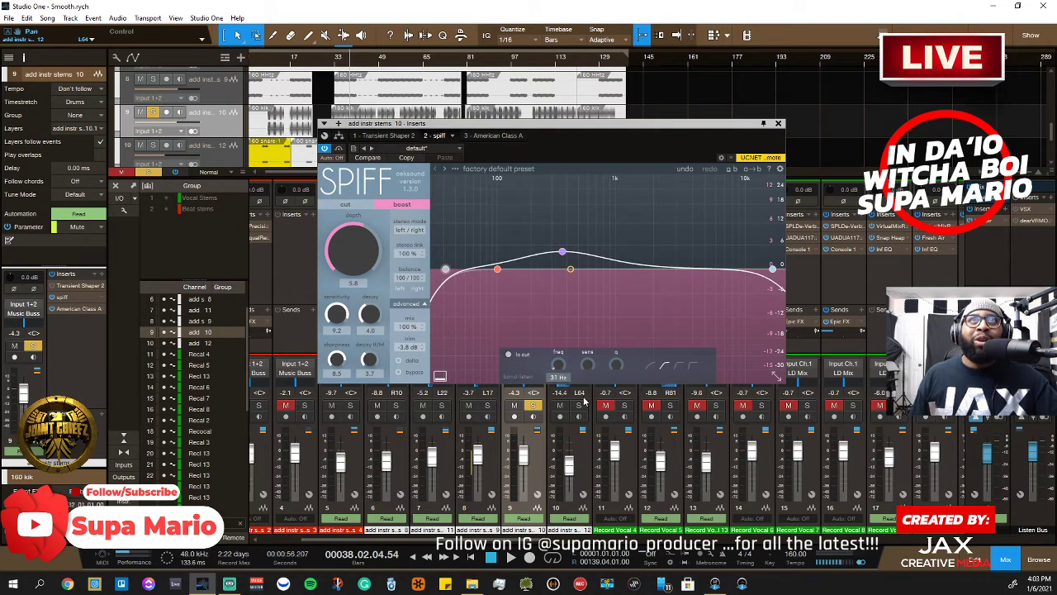
Compare the kick with spiff's lo cut band switched off and on and with delta toggled during playback
key("space")
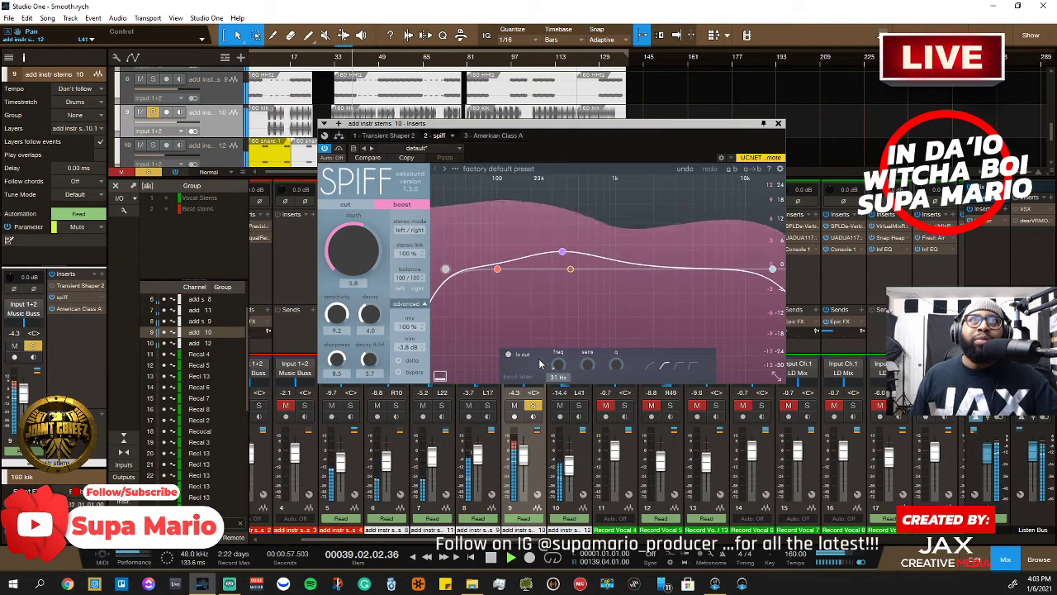
left_click(509, 355)
left_click(508, 354)
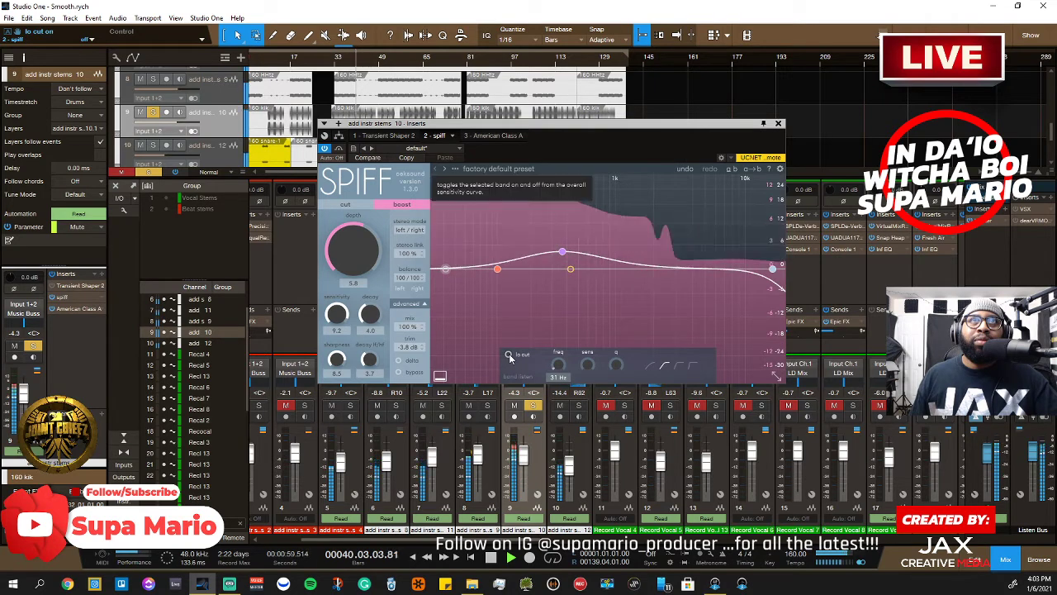
left_click(407, 364)
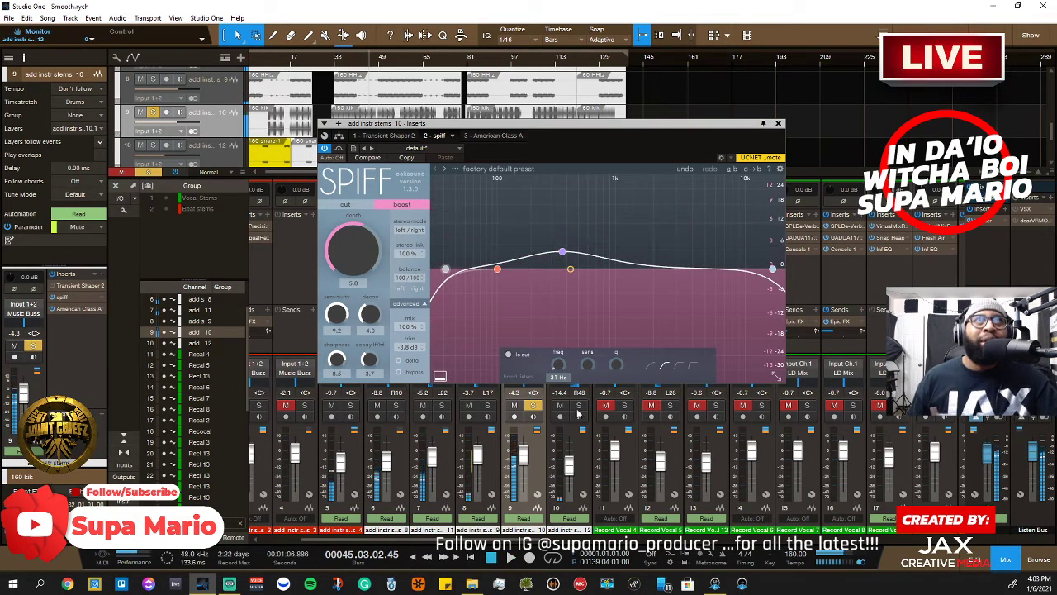
Play the full mix from bar 33 with the kick unsoloed and lower spiff's boost depth to 5.4
scroll(647, 383, "right", 1)
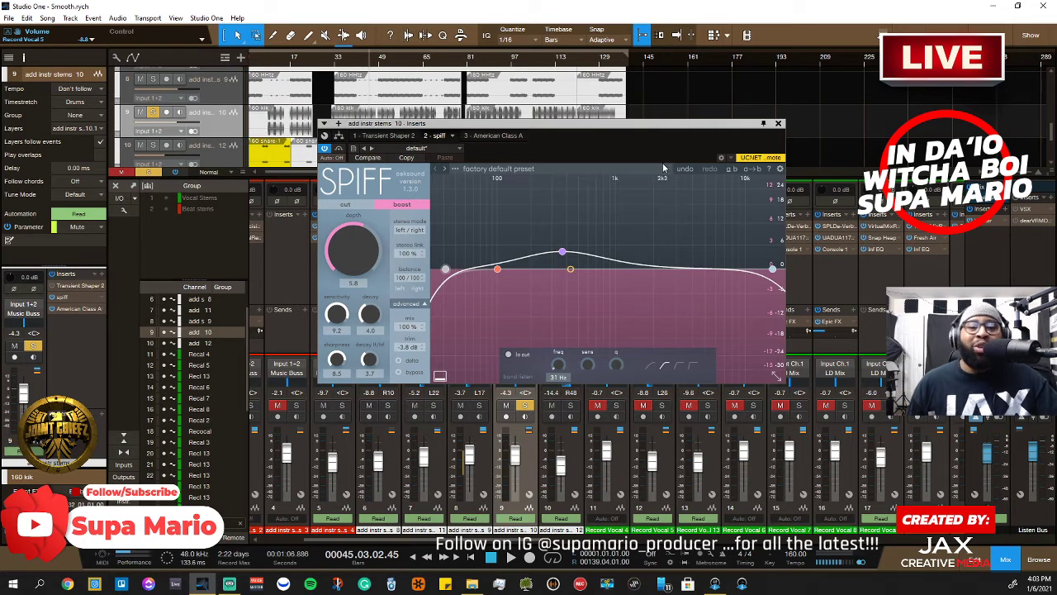
left_click_drag(657, 126, 662, 237)
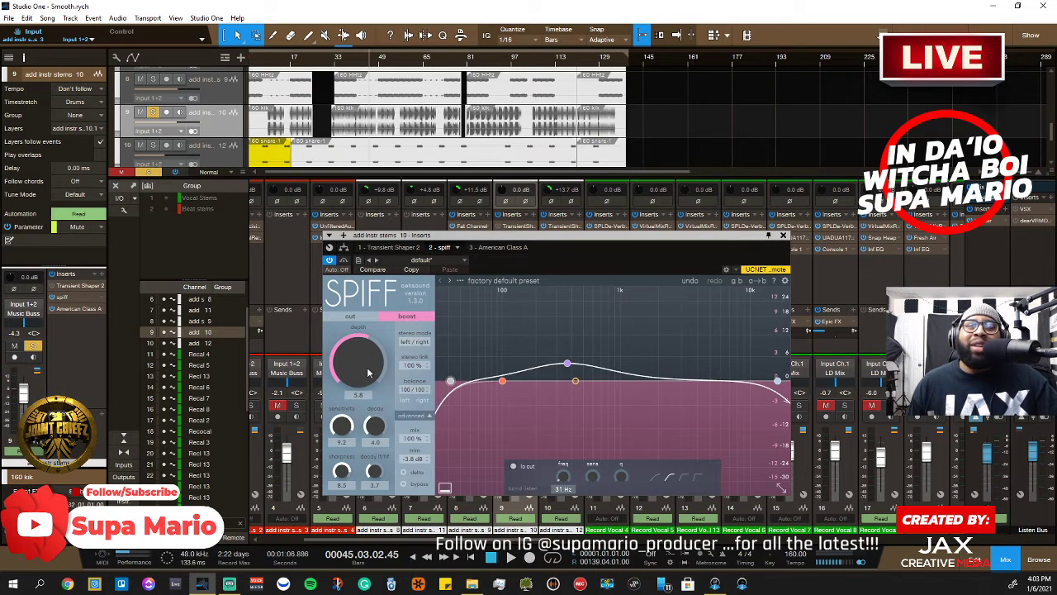
left_click(335, 63)
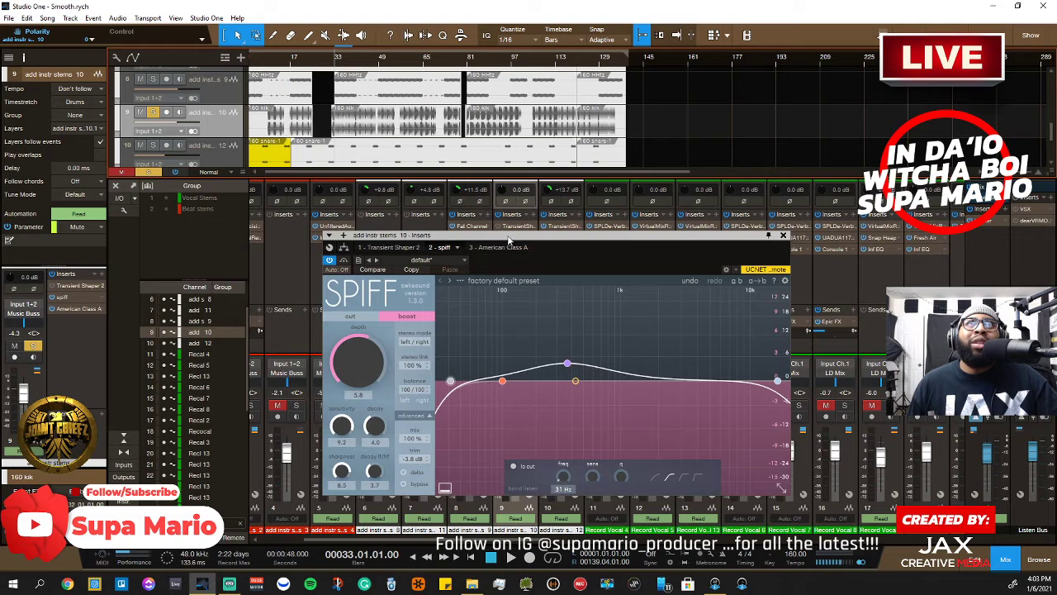
left_click_drag(508, 235, 515, 132)
key("space")
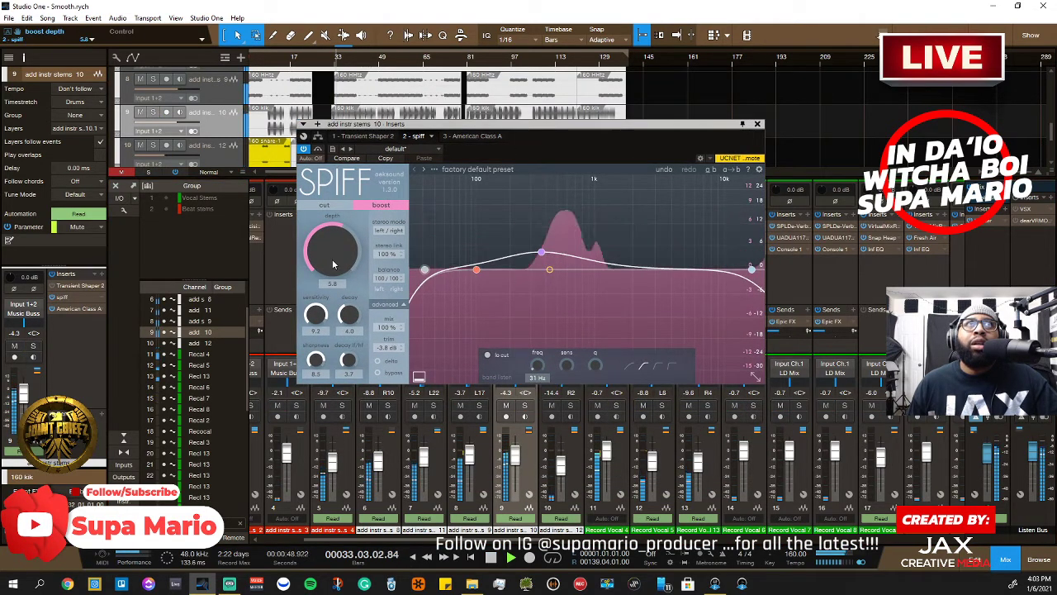
mouse_move(333, 263)
left_mouse_down()
mouse_move(334, 230)
mouse_move(339, 322)
mouse_move(337, 269)
left_mouse_up()
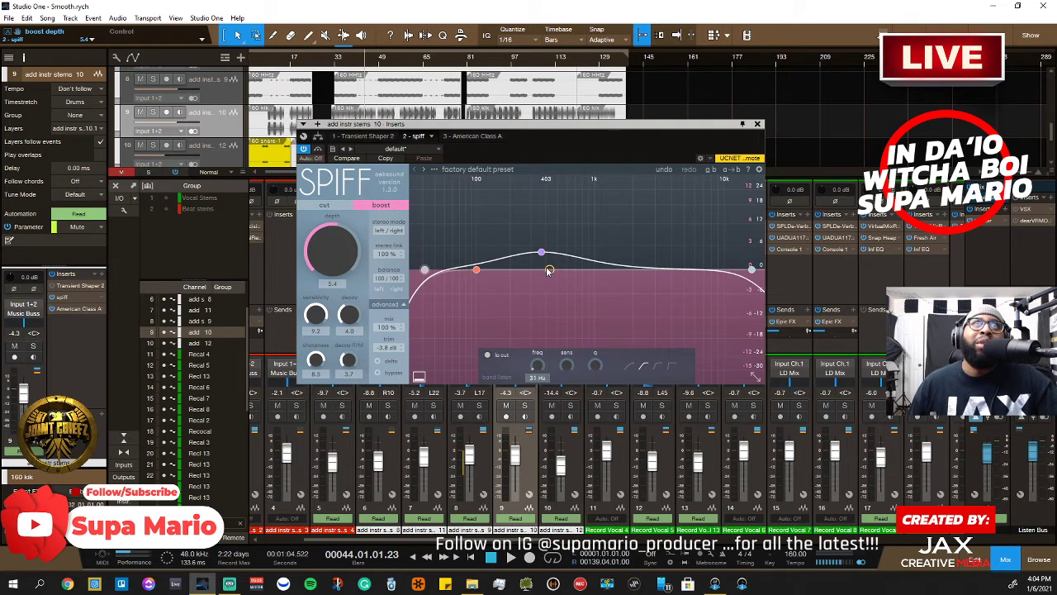
Enable spiff's band 1 as a boost at 93 Hz with 15 dB sensitivity
left_click(478, 272)
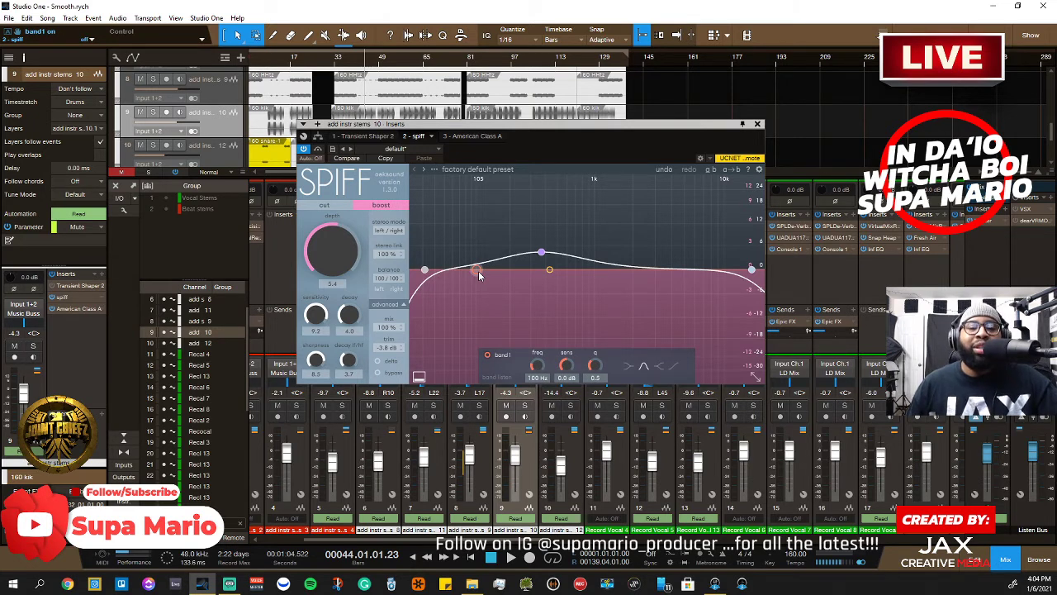
left_click_drag(478, 271, 473, 214)
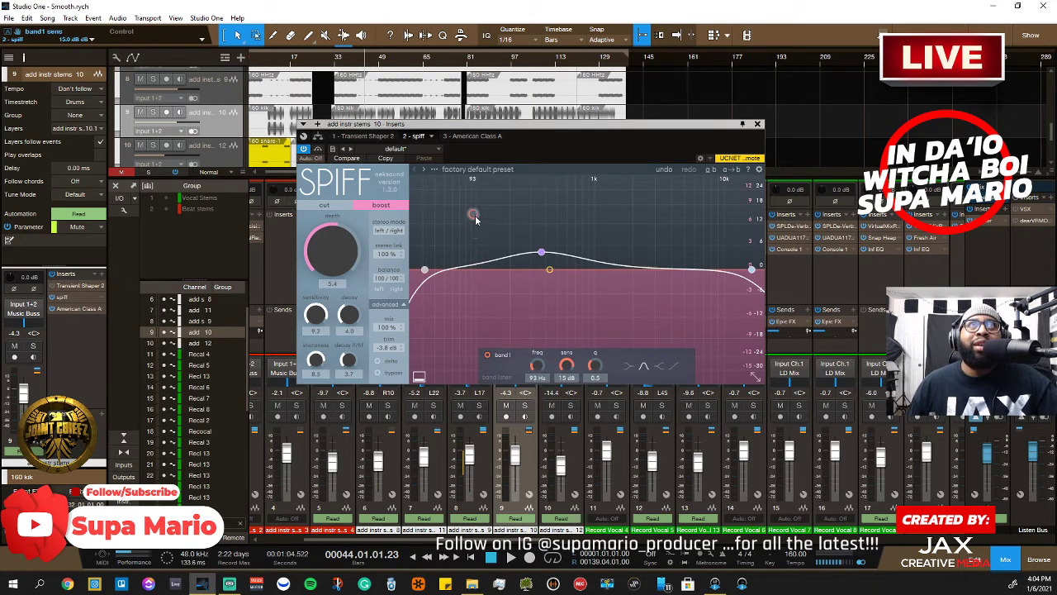
left_click(488, 355)
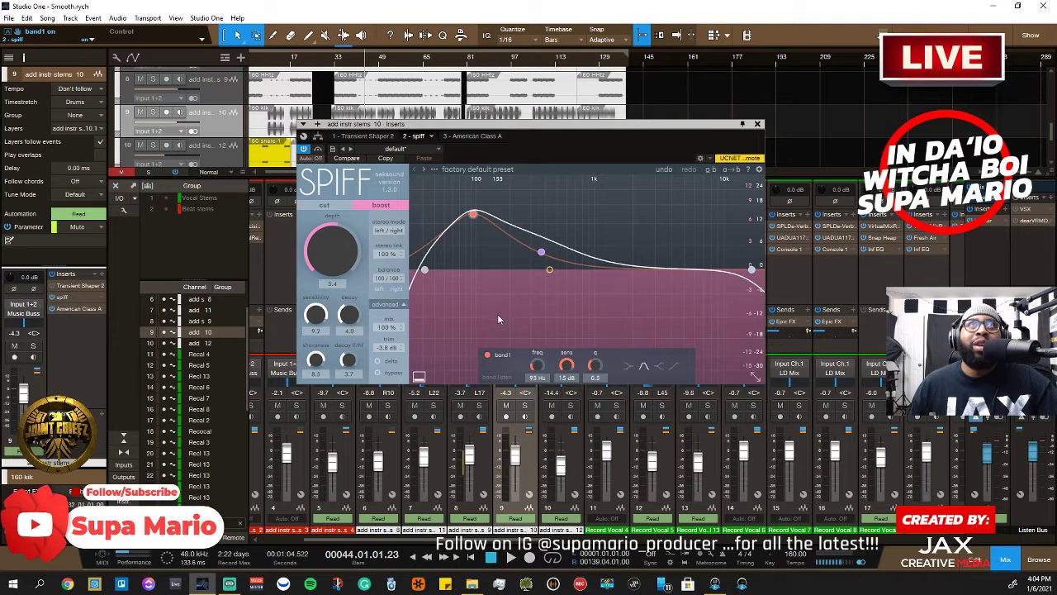
Solo the kick channel, narrow band 1 to a q of 10.0, and lower its frequency to 54 Hz
left_click(525, 406)
left_click_drag(592, 366, 558, 146)
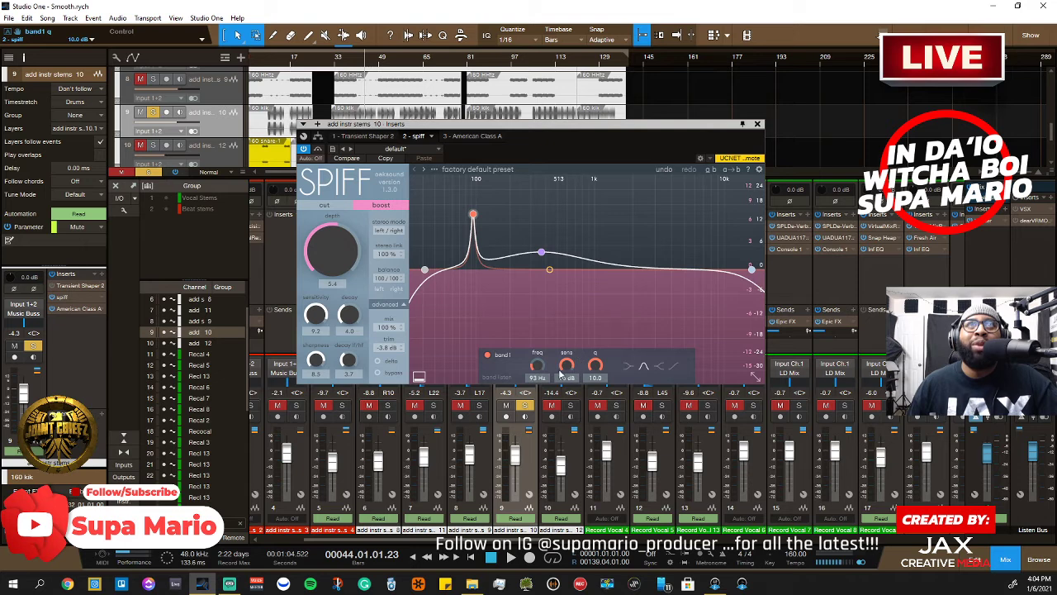
left_click_drag(560, 375, 537, 392)
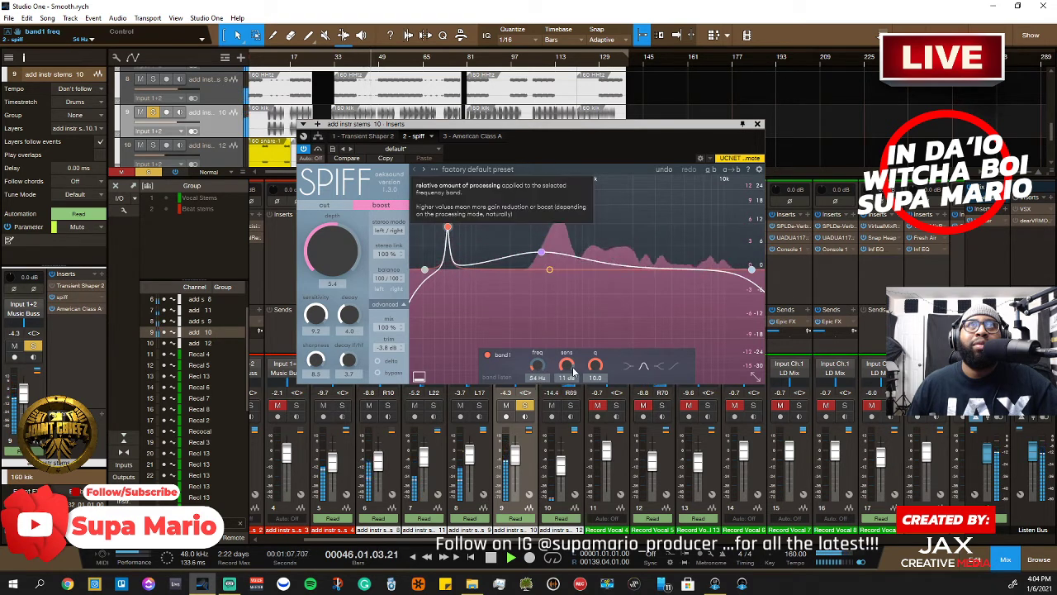
Set band 1's sensitivity to 10.8 dB, widen its q to 0.2, and raise its frequency to 7.5 kHz during playback
left_click(567, 373)
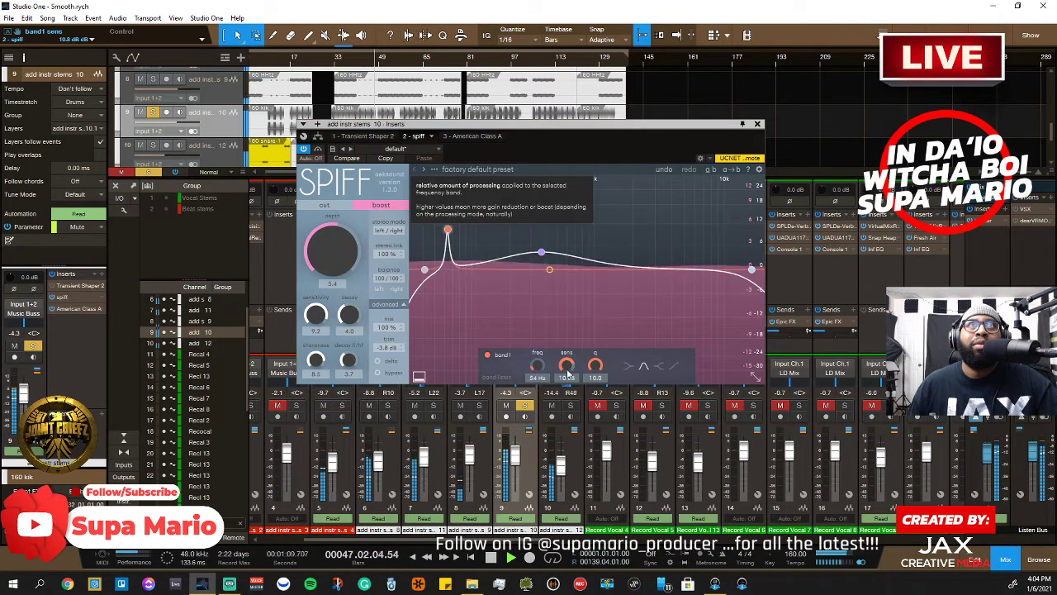
left_click_drag(595, 366, 590, 489)
left_click_drag(537, 371, 535, 271)
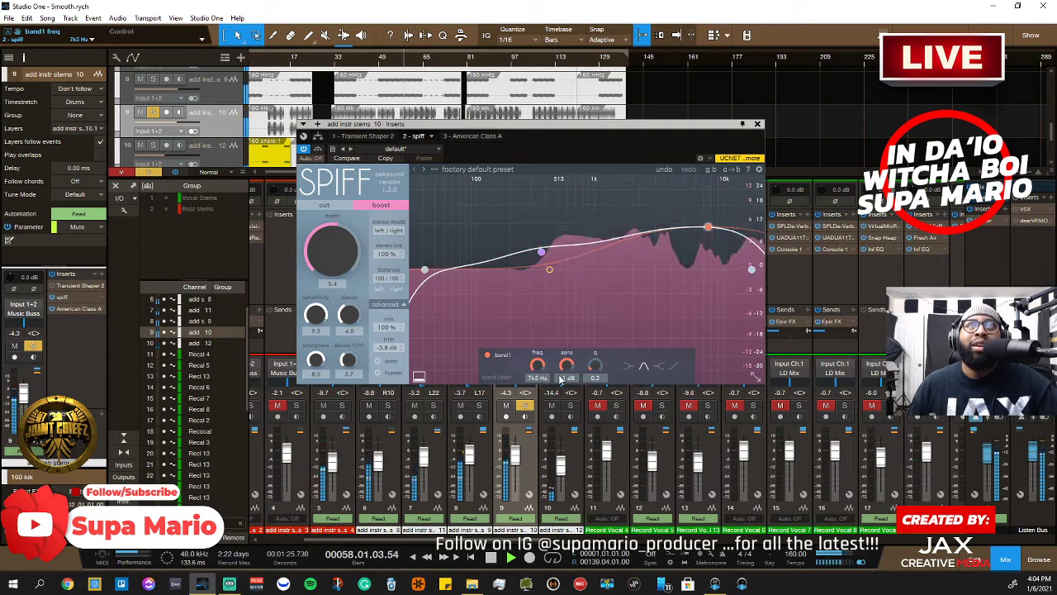
Lower band 1's frequency to 93 Hz with 12 dB sensitivity and replay the soloed kick from bar 32
left_click_drag(566, 368, 536, 454)
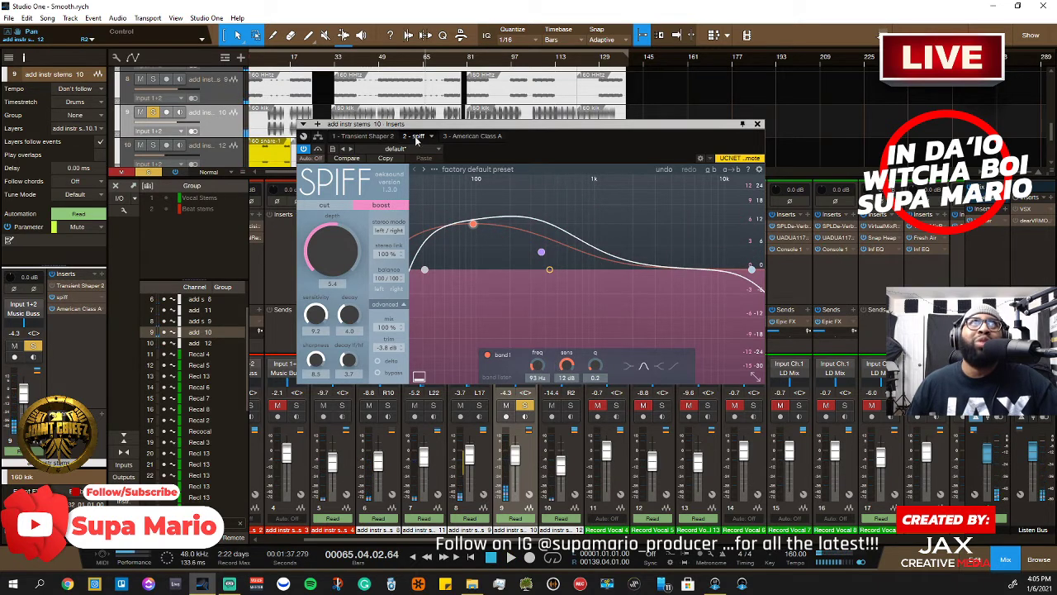
left_click(334, 63)
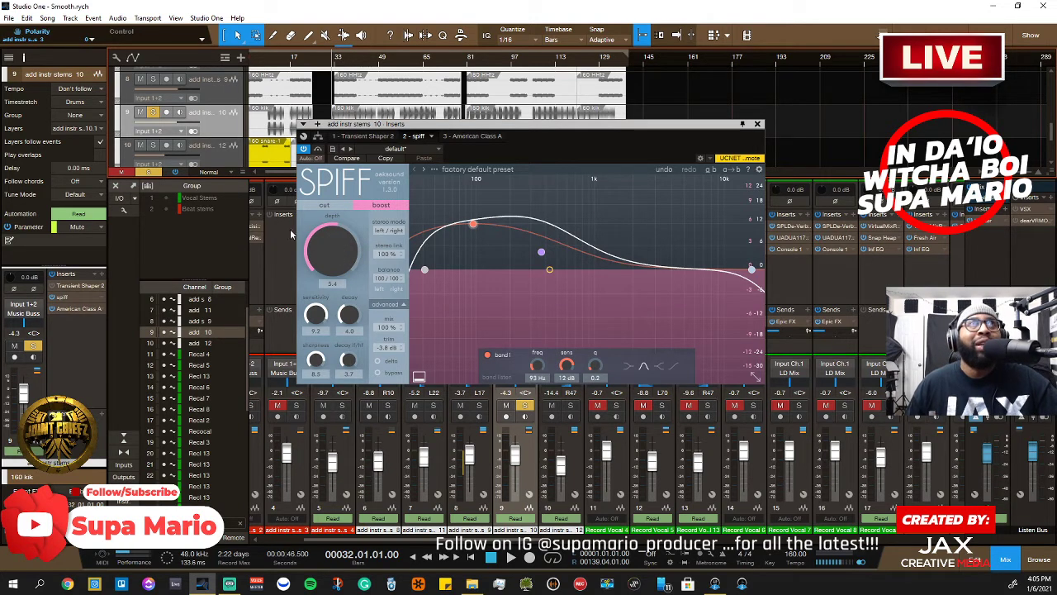
key("space")
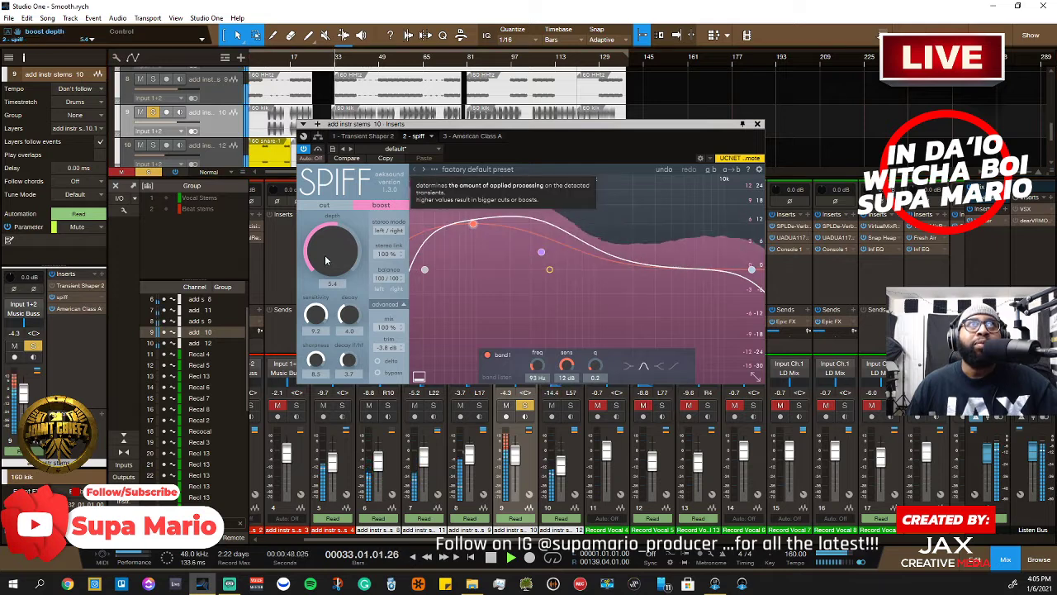
Unsolo the kick, compare spiff's boost depth at 8.1 and 0.0 during playback, and restore the depth to 5.4
left_click_drag(325, 260, 323, 222)
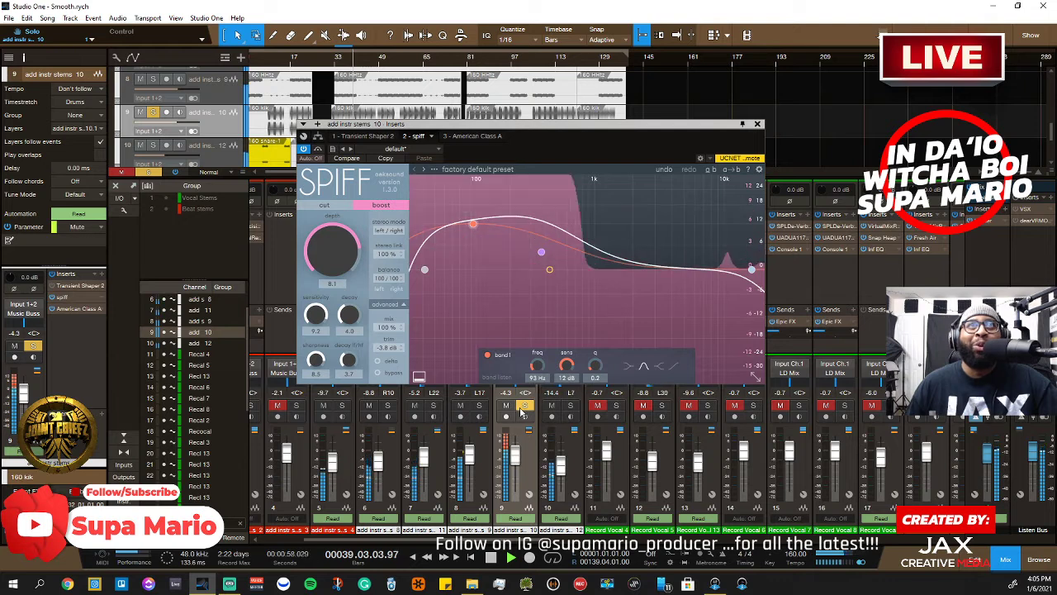
left_click(522, 410)
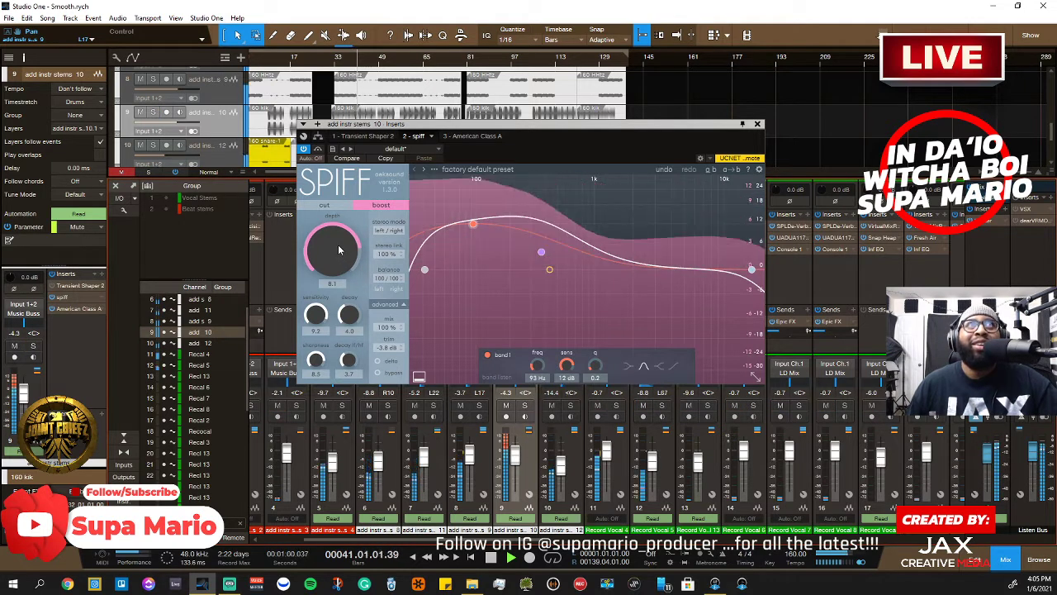
left_click_drag(338, 244, 340, 369)
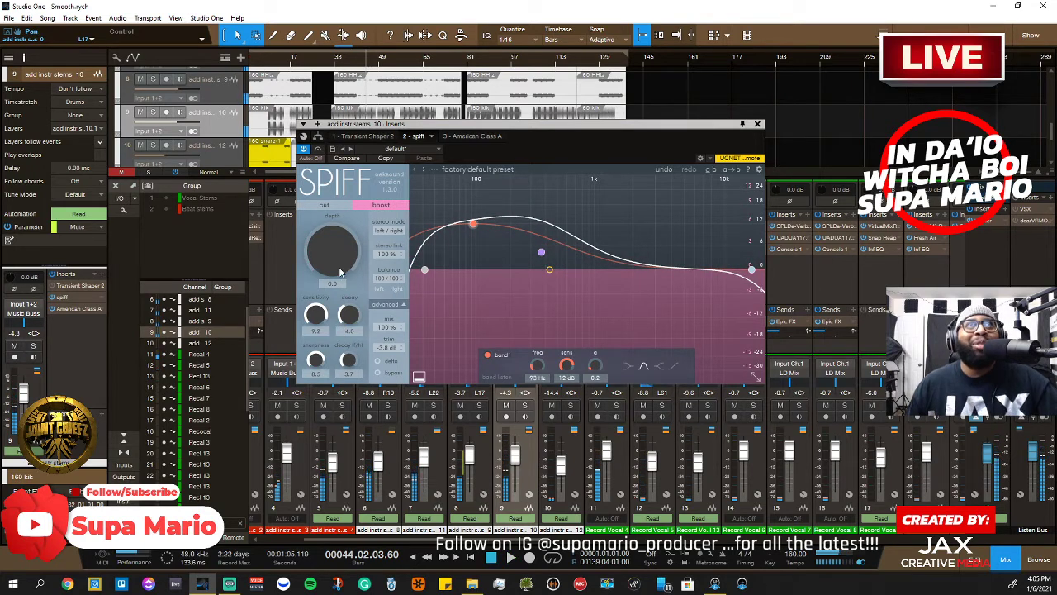
left_click_drag(316, 257, 315, 256)
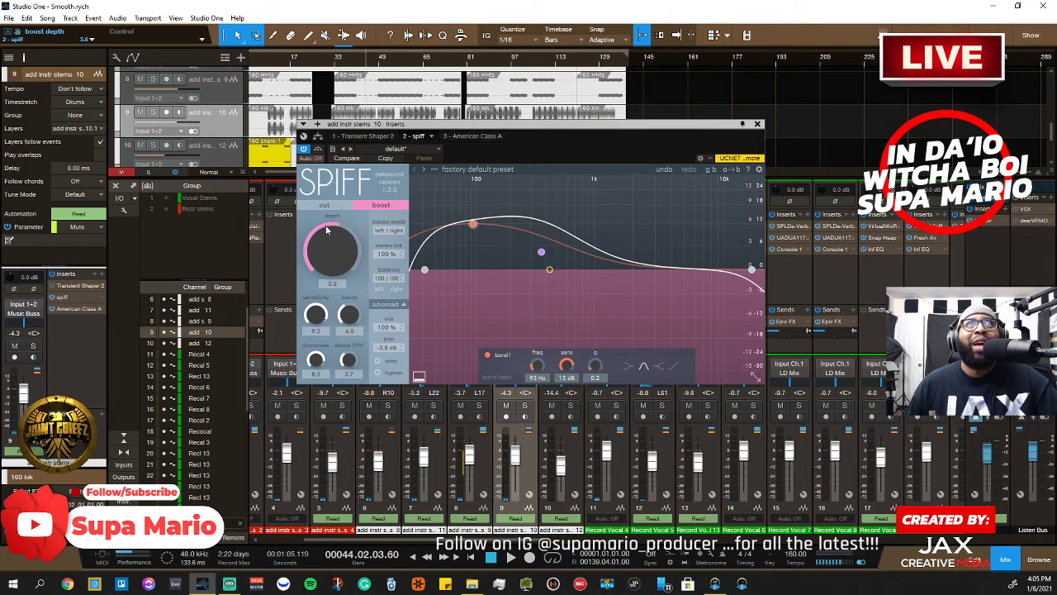
left_click_drag(327, 232, 327, 233)
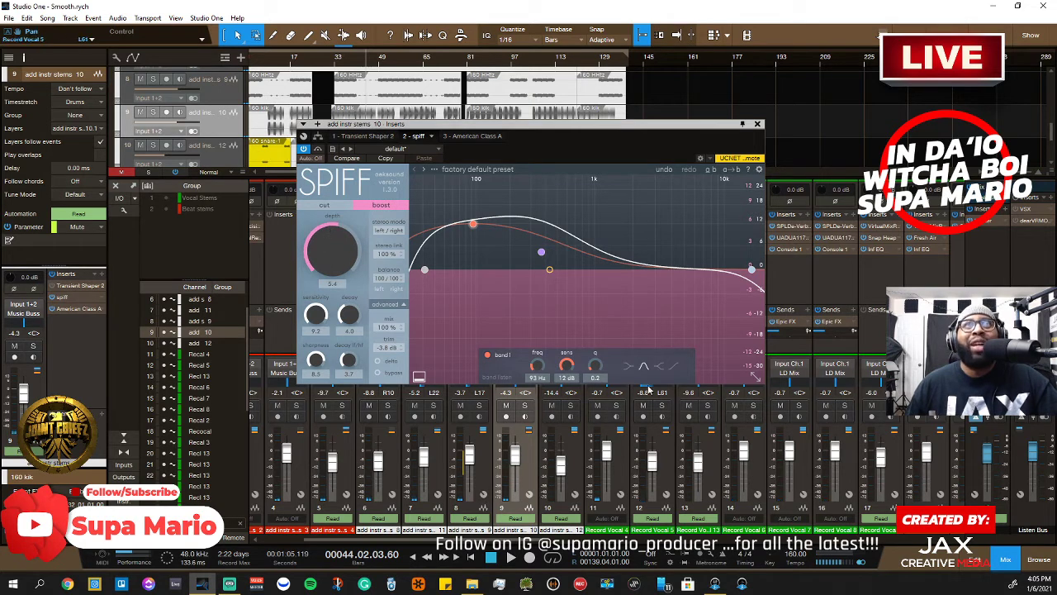
Toggle spiff's band 1 off and on to compare the sensitivity curves, and leave it disabled
left_click(488, 355)
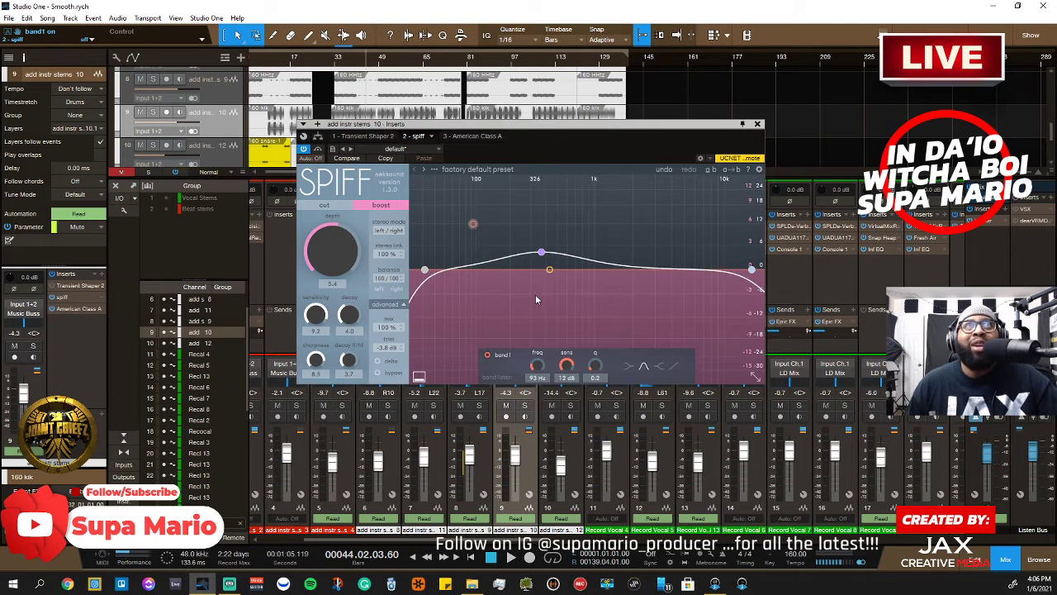
left_click(486, 355)
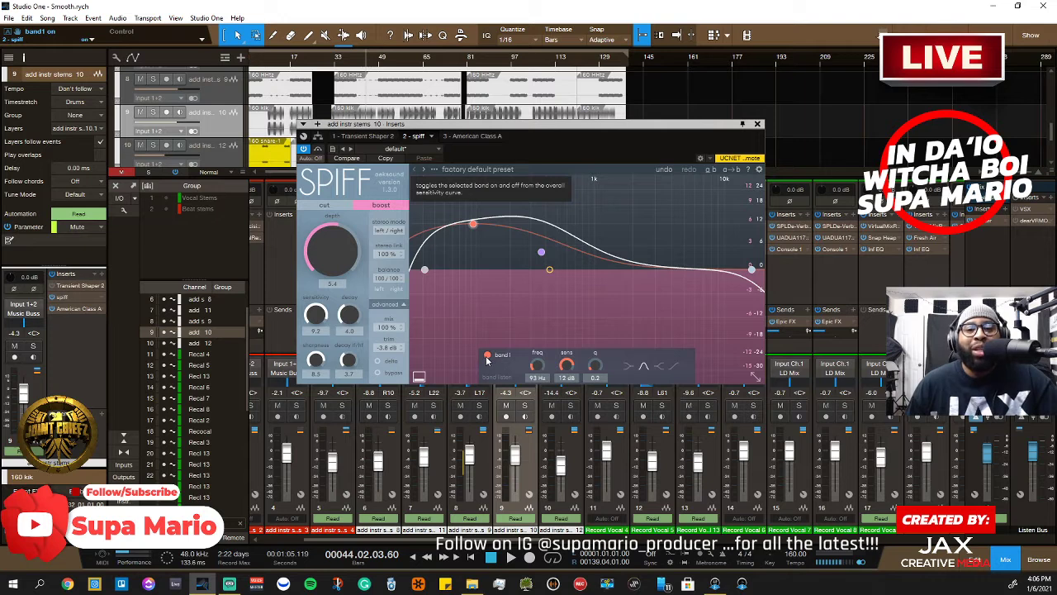
left_click(487, 355)
left_click(487, 355)
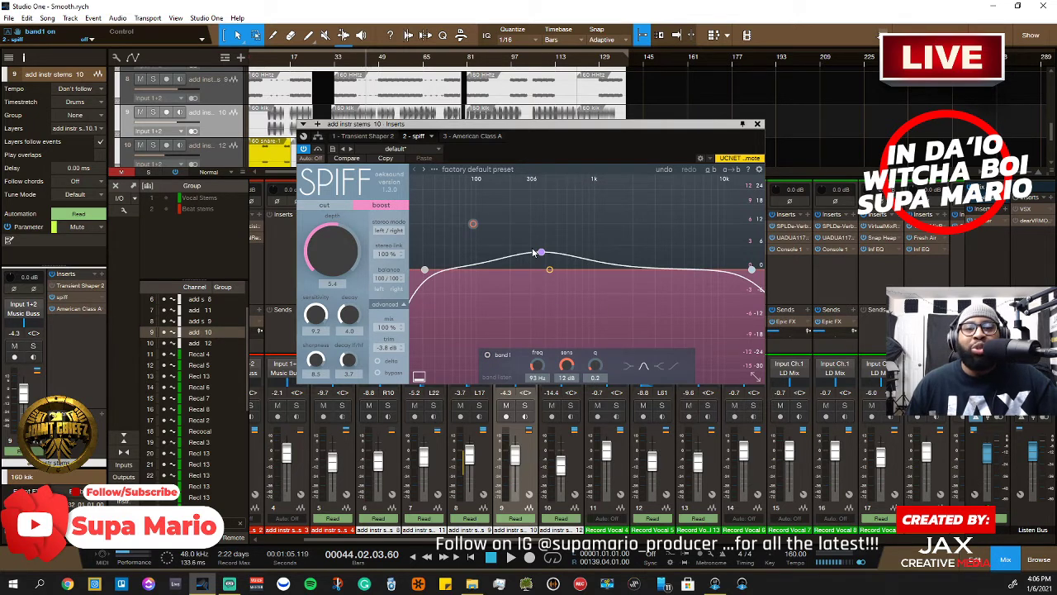
Compare spiff's cut and boost modes during playback in the full mix and on the soloed kick, ending in boost
left_click(325, 205)
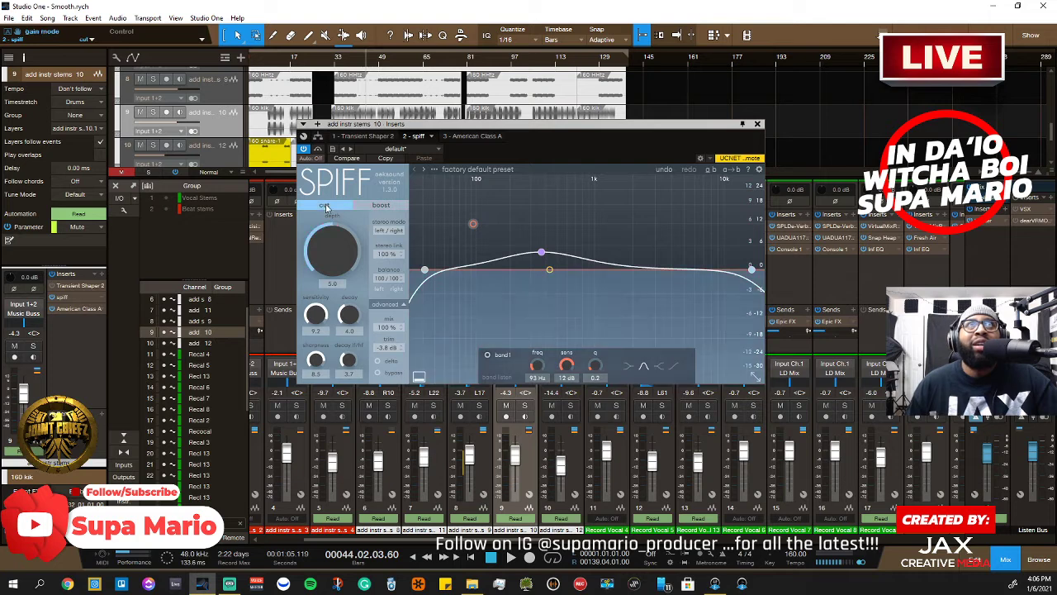
key("space")
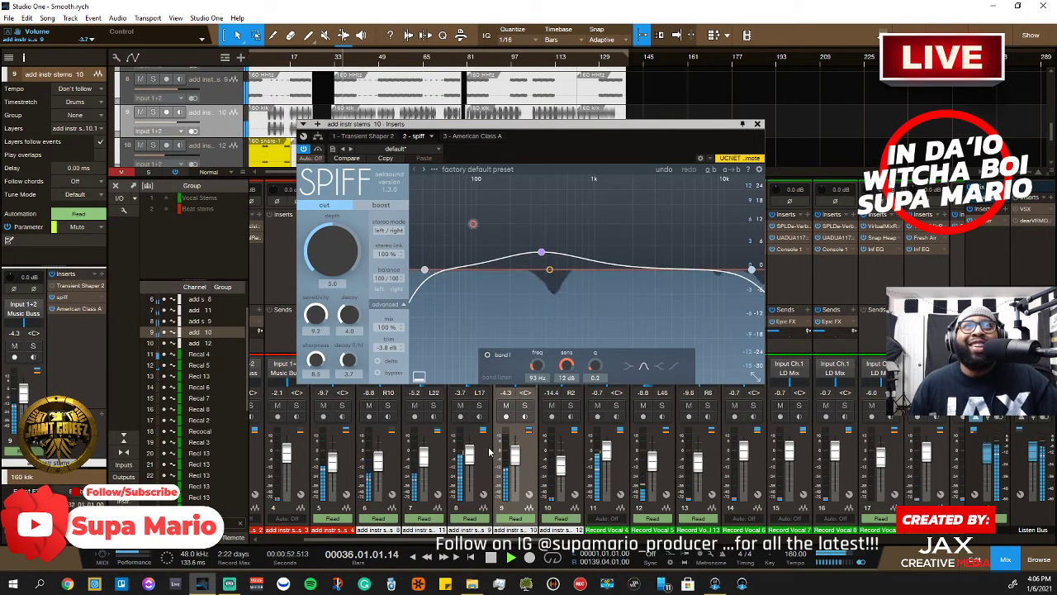
left_click(524, 405)
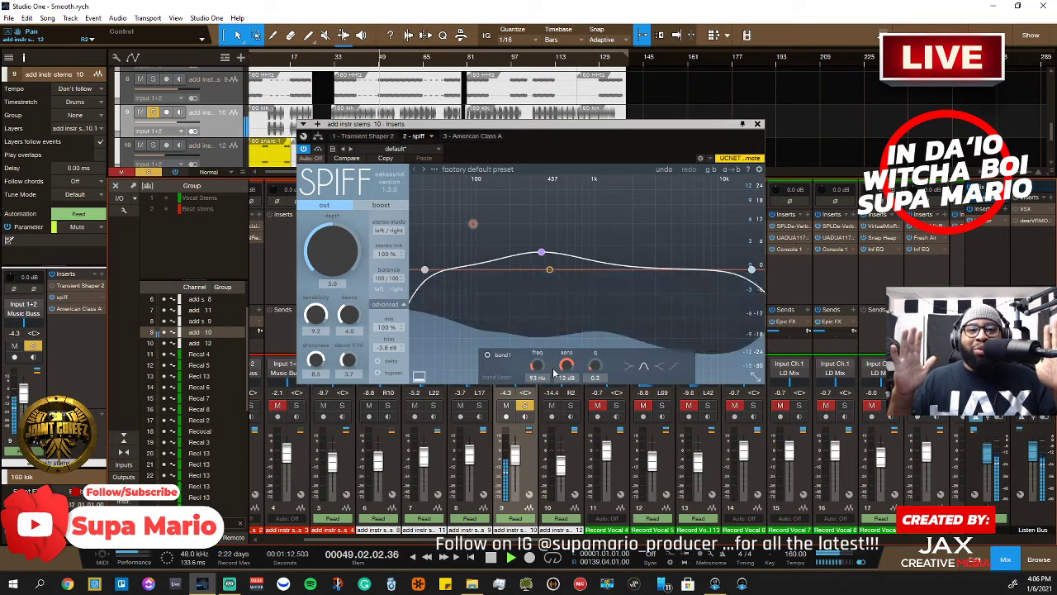
left_click(376, 211)
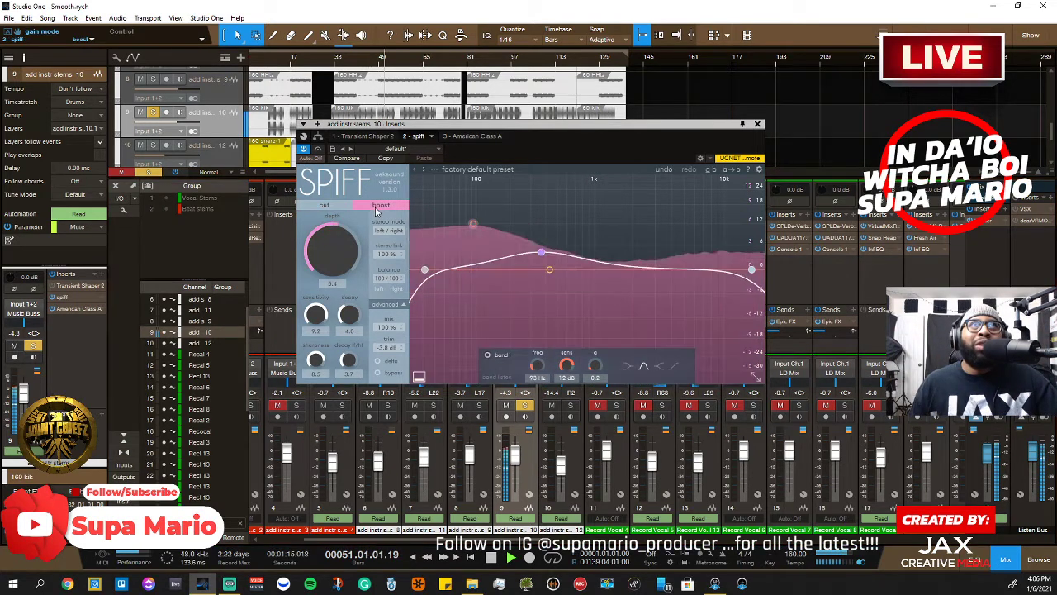
left_click(327, 207)
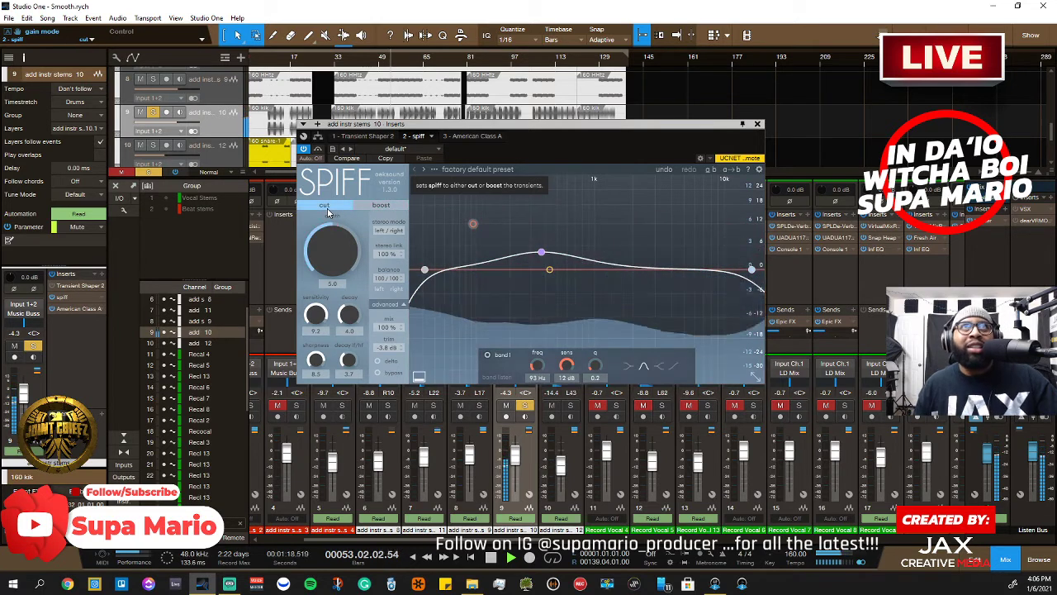
left_click(380, 205)
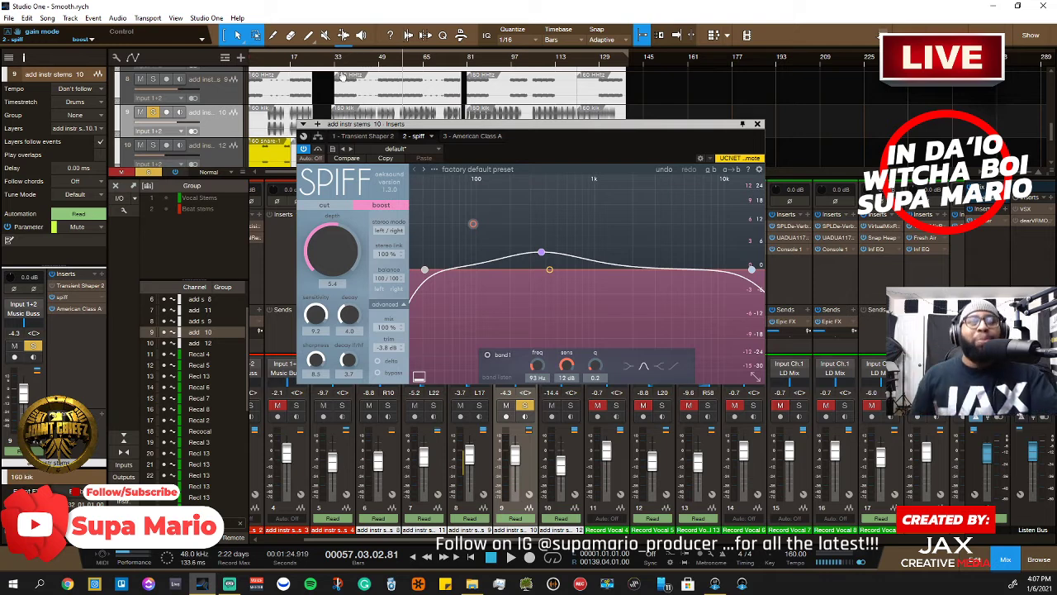
Unsolo the kick and compare spiff's cut mode against boost in the playing mix, returning to boost
left_click(525, 405)
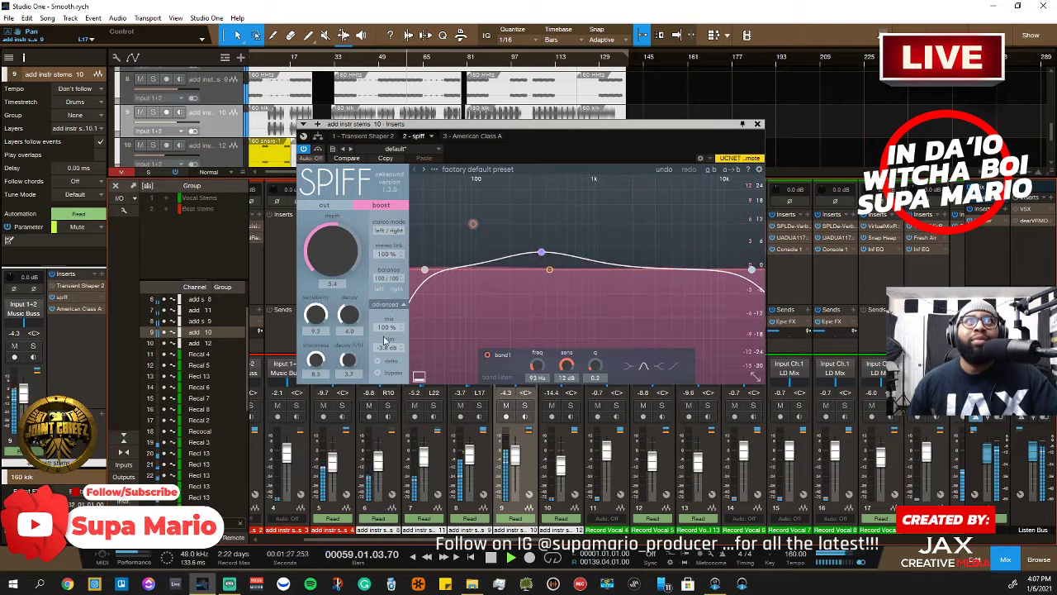
left_click(324, 205)
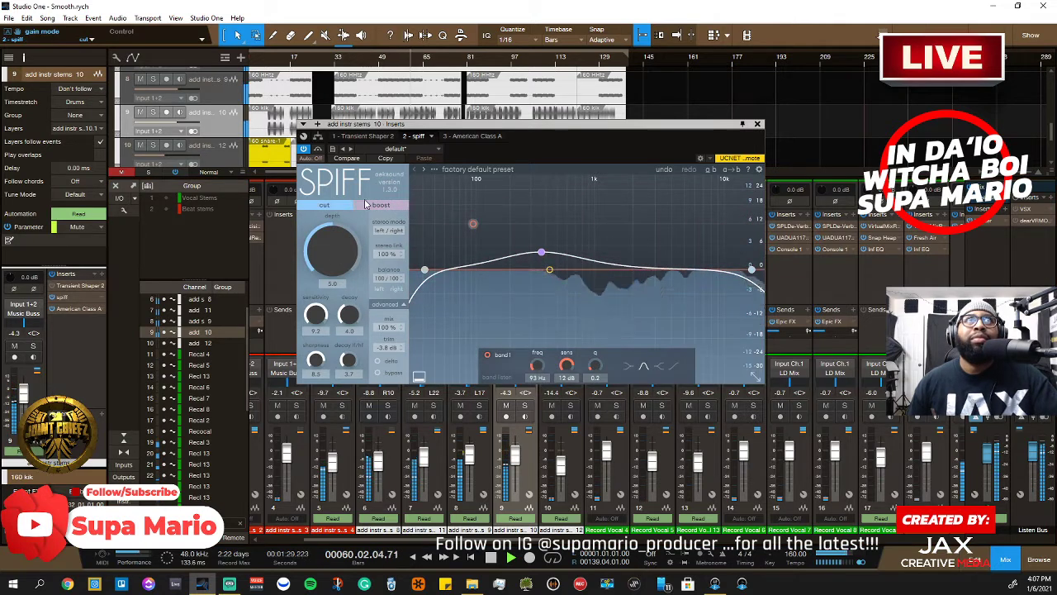
left_click(381, 205)
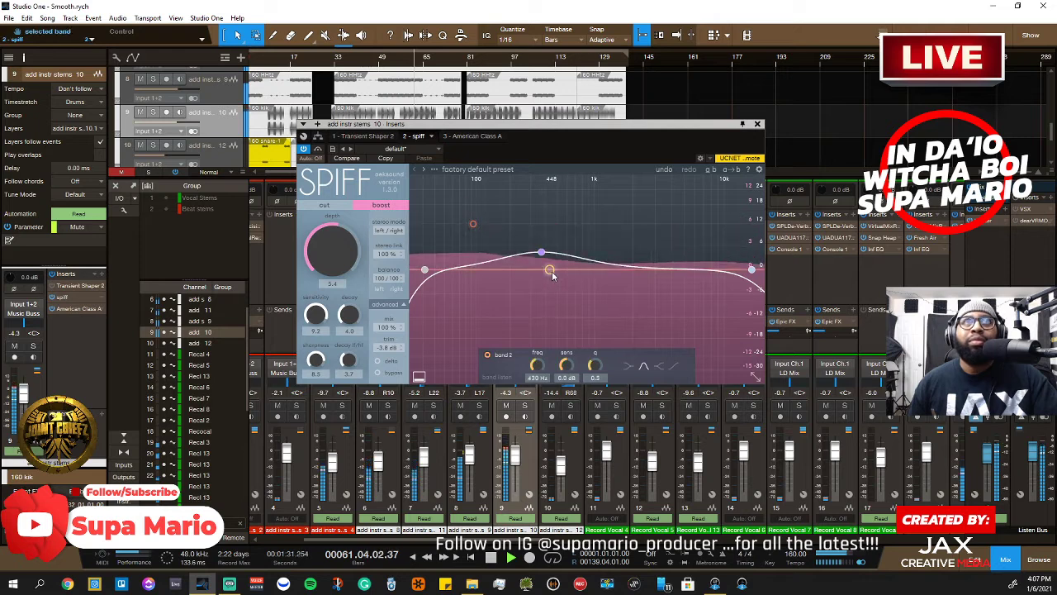
Set spiff's band 2 to 4.8 kHz with 6.6 dB sensitivity and a q of 0.5 during playback
left_click_drag(552, 271, 658, 227)
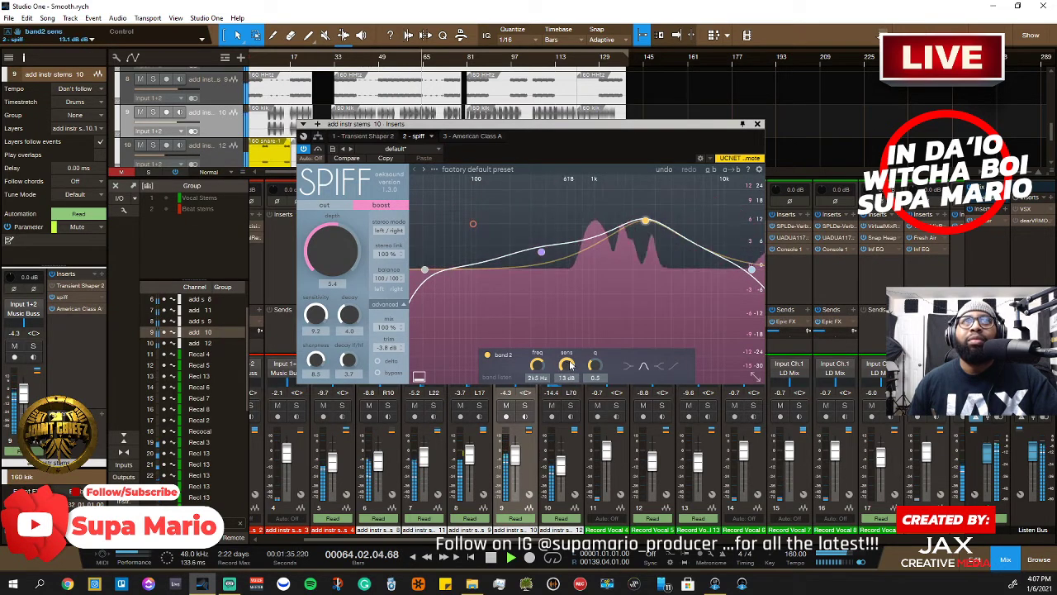
left_click_drag(538, 369, 592, 361)
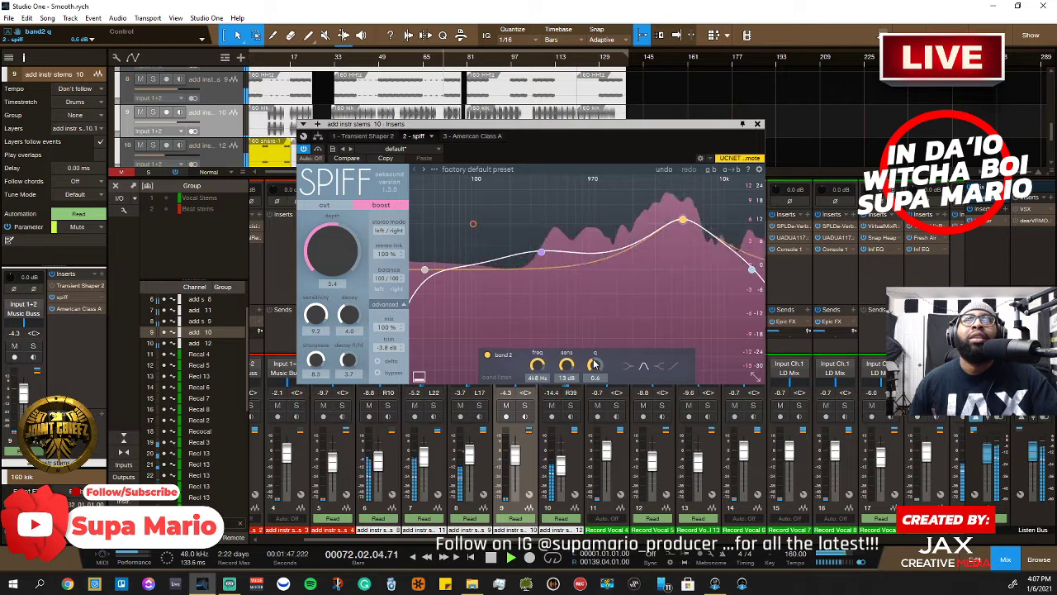
left_click_drag(594, 365, 564, 415)
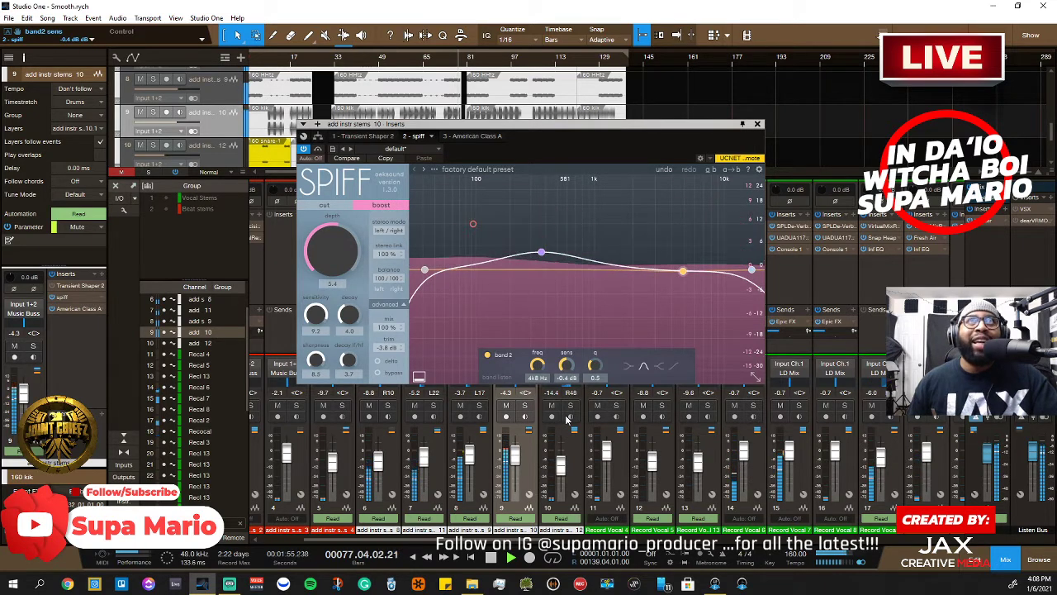
left_click_drag(565, 415, 568, 393)
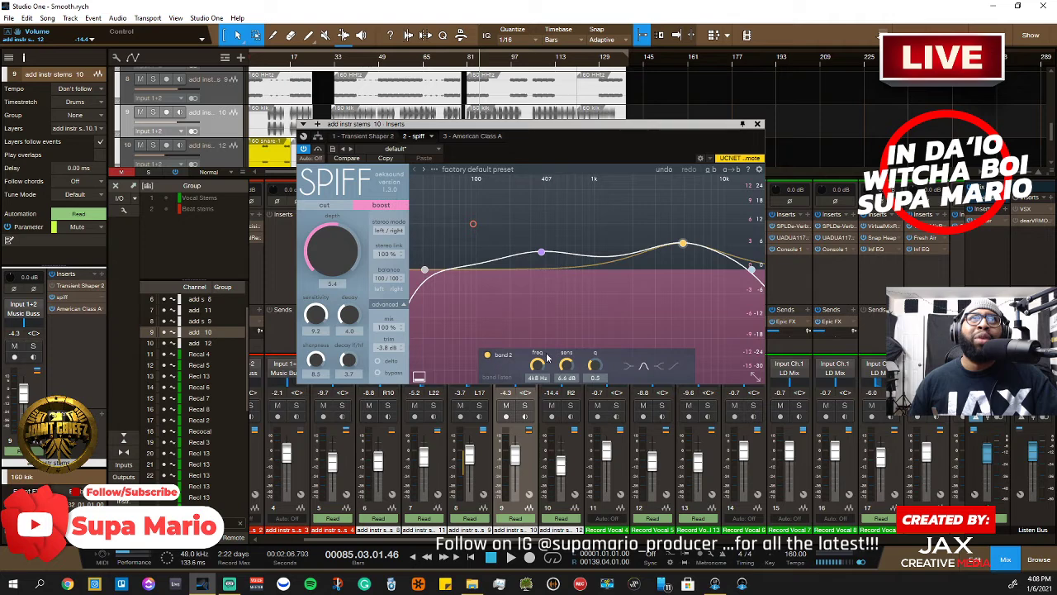
Solo the kick and compare its sound with spiff's band 2 disabled and enabled during playback
left_click(525, 406)
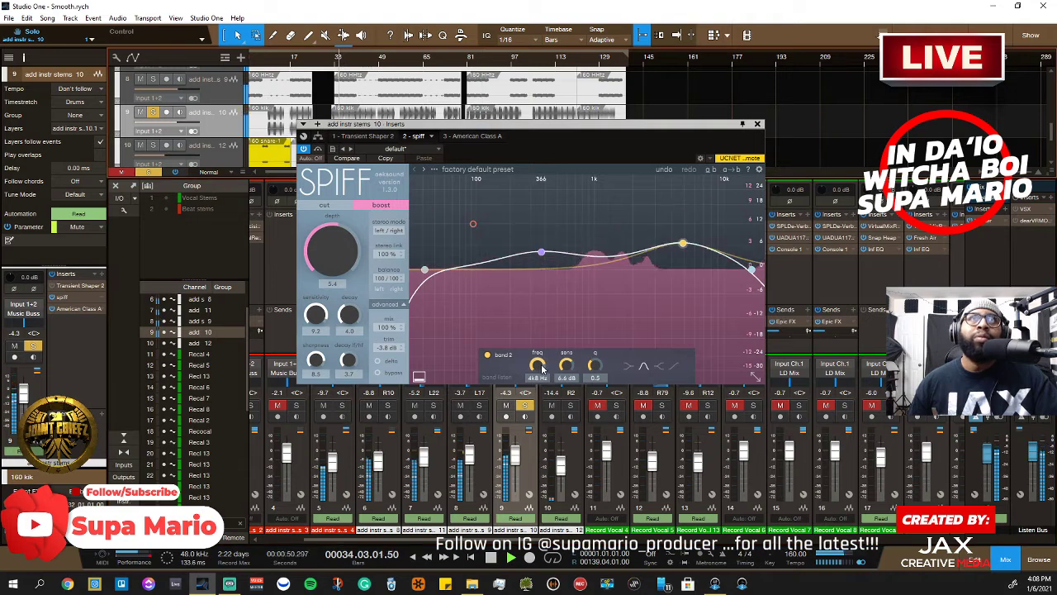
left_click(488, 355)
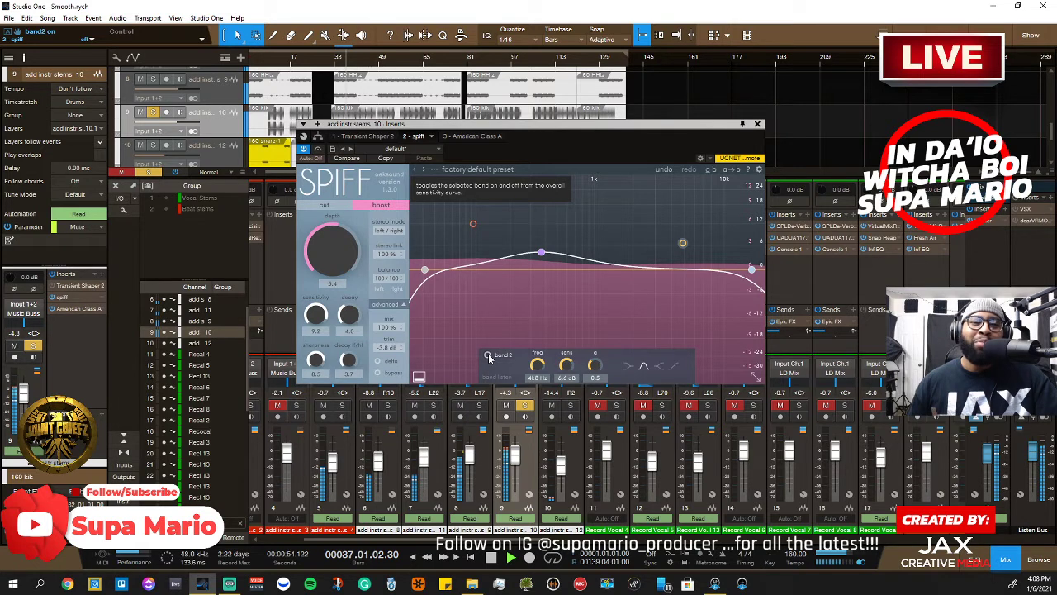
left_click(489, 355)
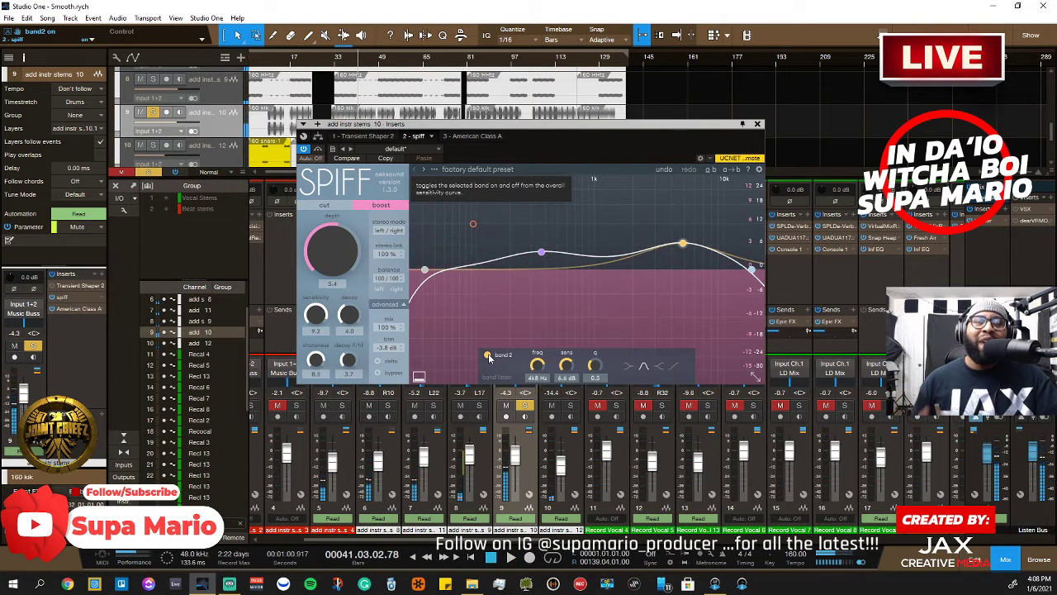
Unsolo the kick, play the full mix from bar 33 with band 2 disabled, and re-enable the band
left_click(525, 406)
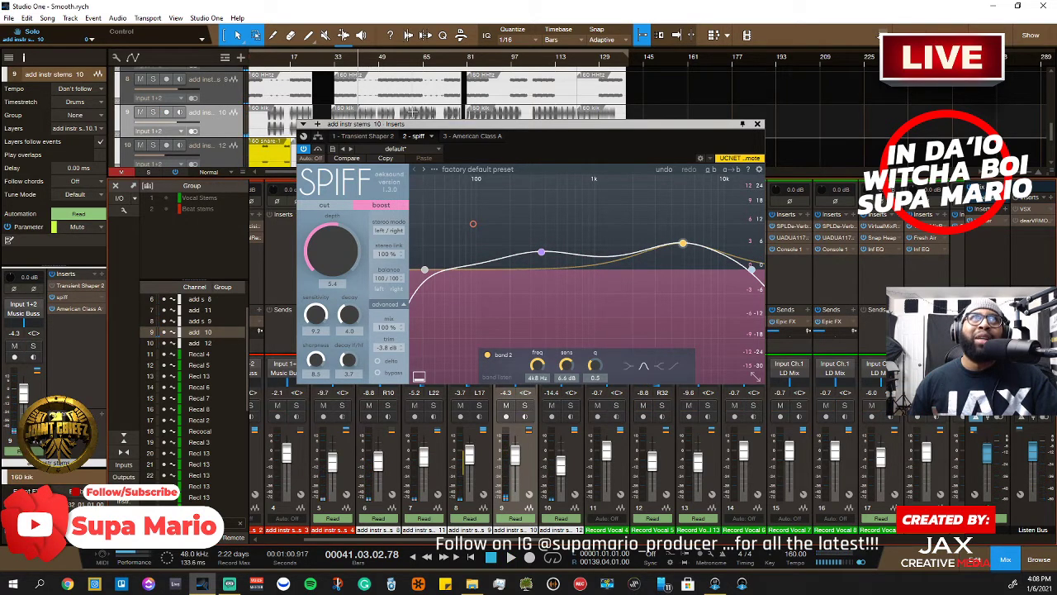
left_click(335, 63)
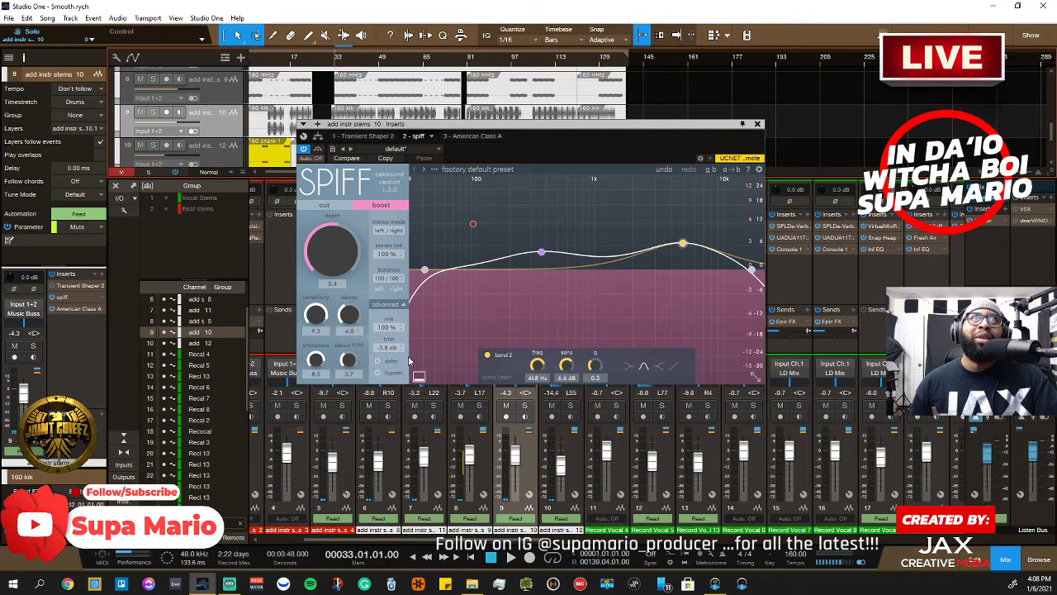
left_click(486, 356)
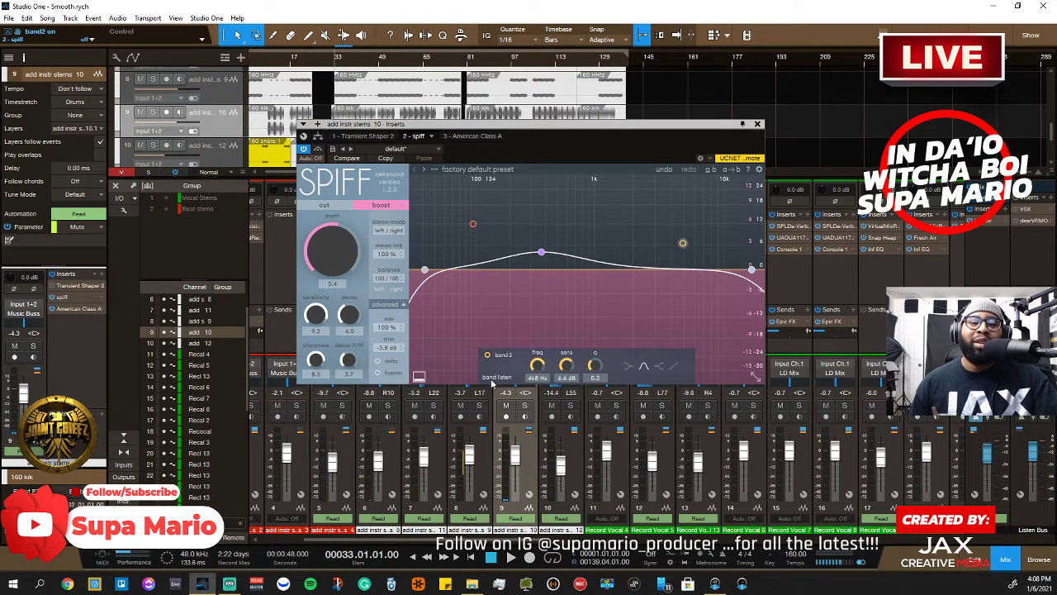
key("space")
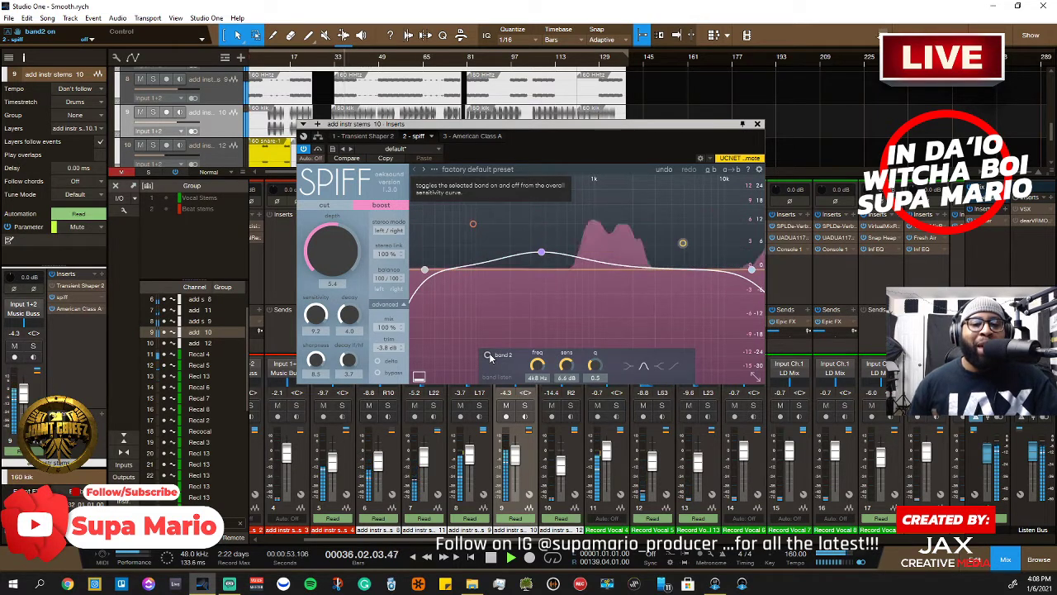
left_click(489, 354)
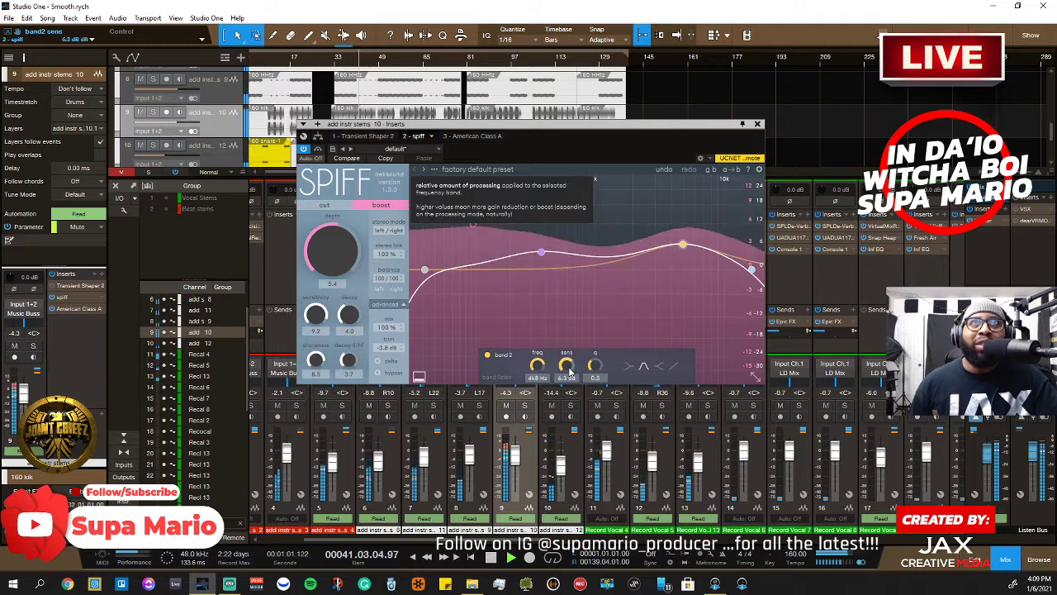
Lower band 2's sensitivity to 4.3 dB, close the spiff window, and return the playback position to bar 33
left_click_drag(569, 370, 569, 377)
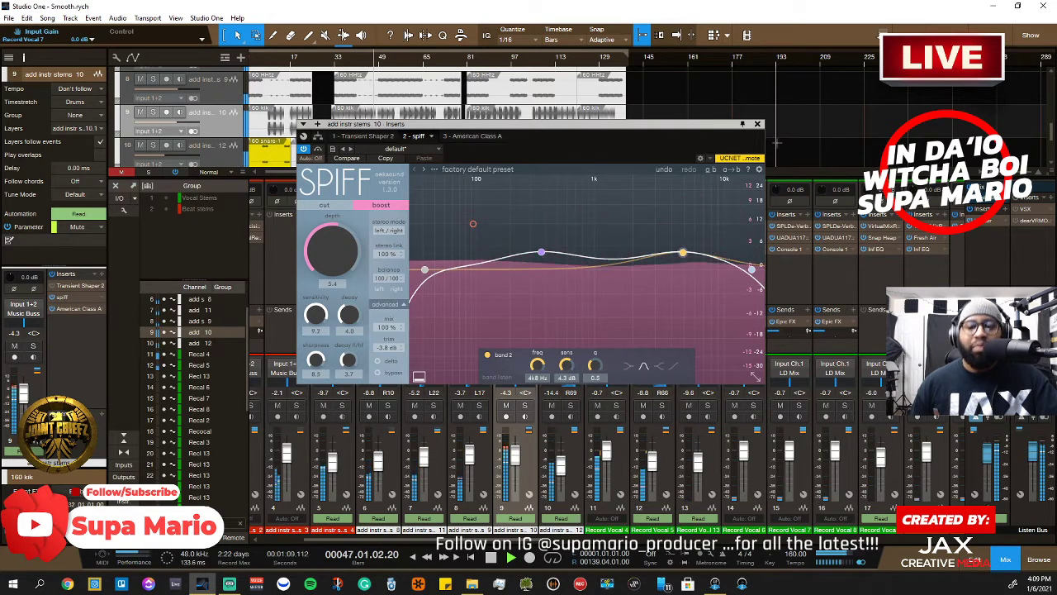
left_click(757, 124)
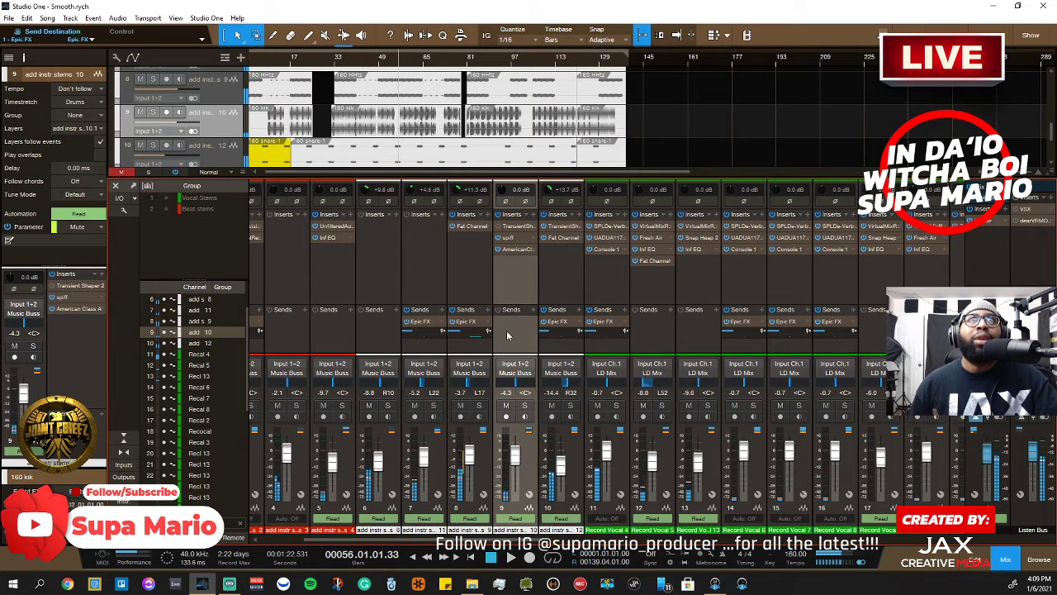
left_click(335, 67)
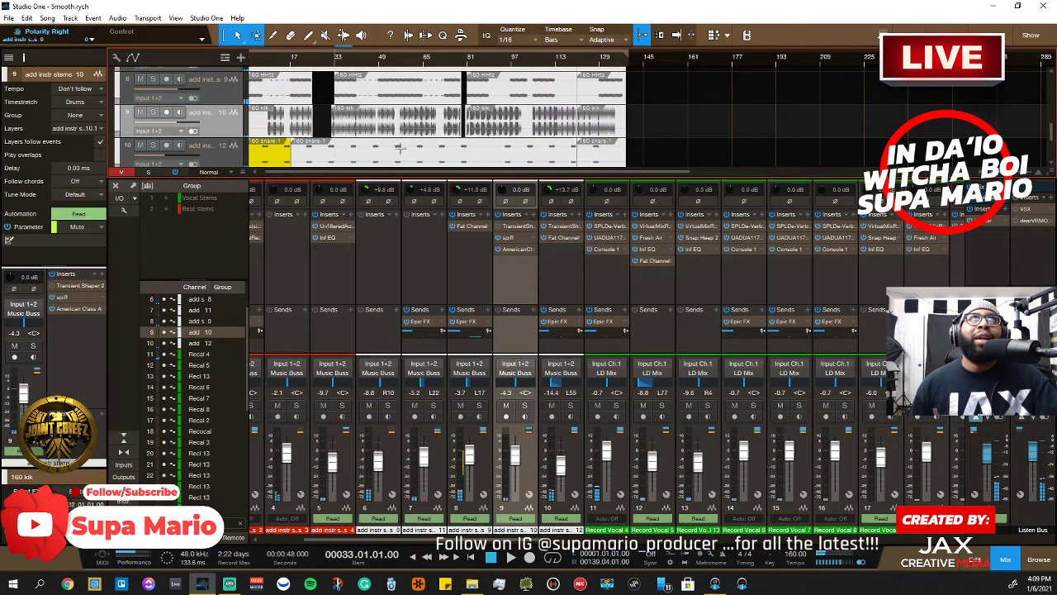
Bypass spiff on the kick channel, open the Transient Shaper, and audition the mix from bar 33 with the shaper enabled
left_click(501, 236)
left_click(505, 227)
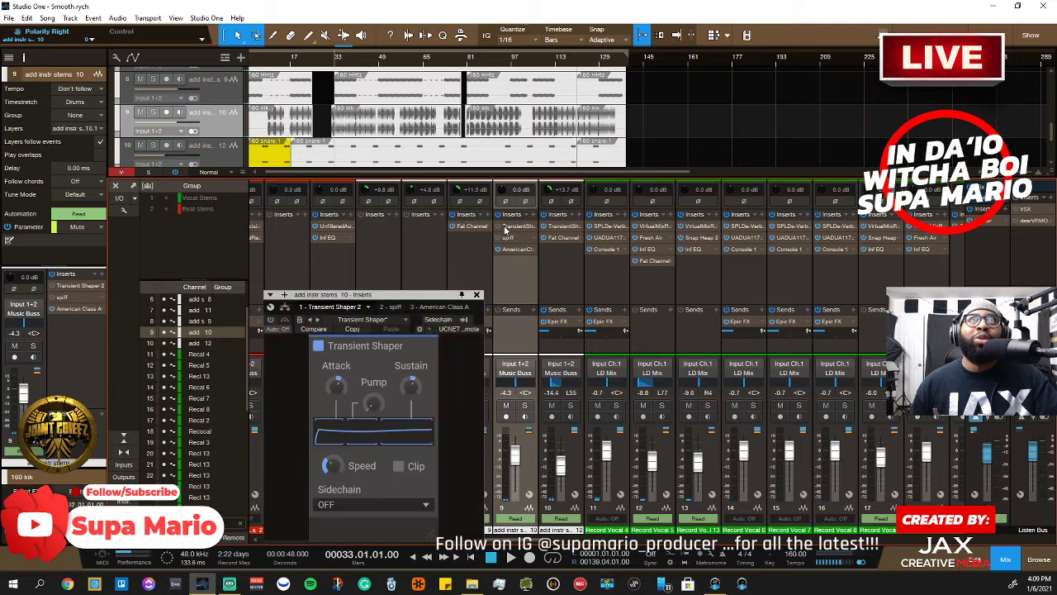
left_click_drag(405, 298, 396, 244)
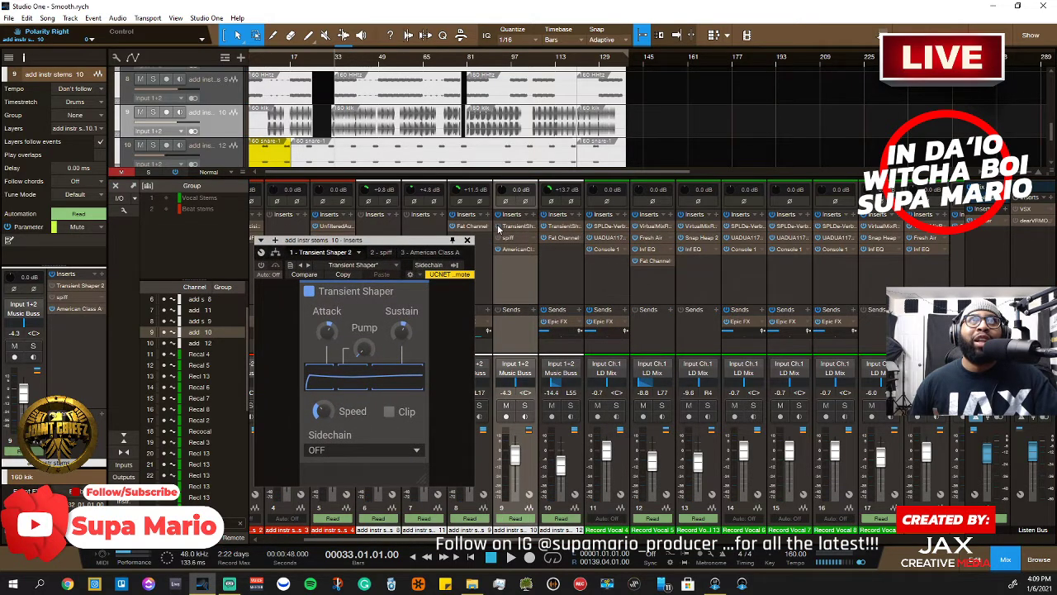
key("space")
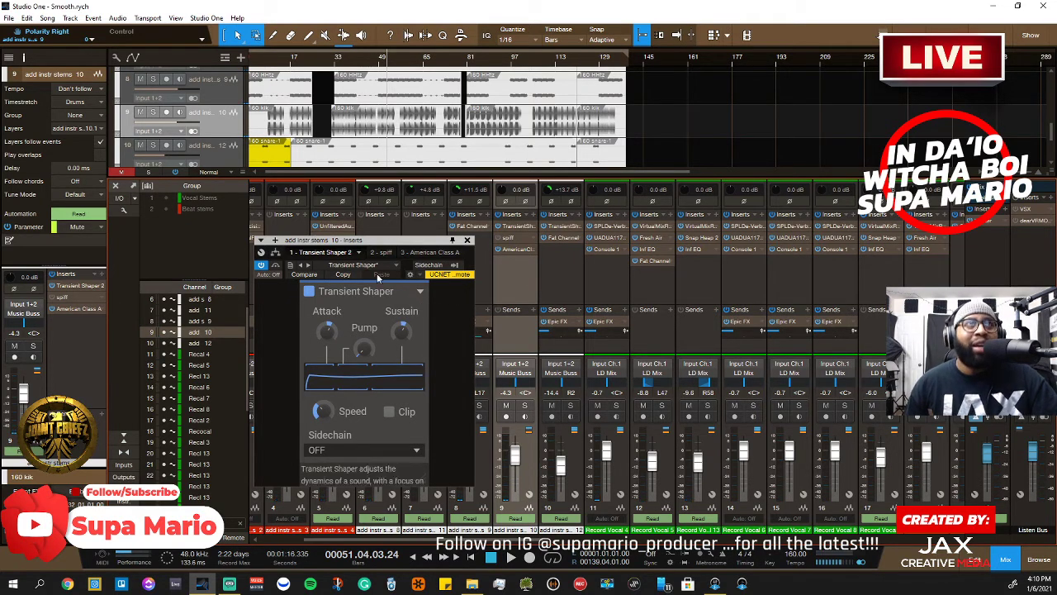
Switch the kick's insert window from the Transient Shaper to spiff, review its boost settings, and close the window
left_click_drag(387, 245, 392, 307)
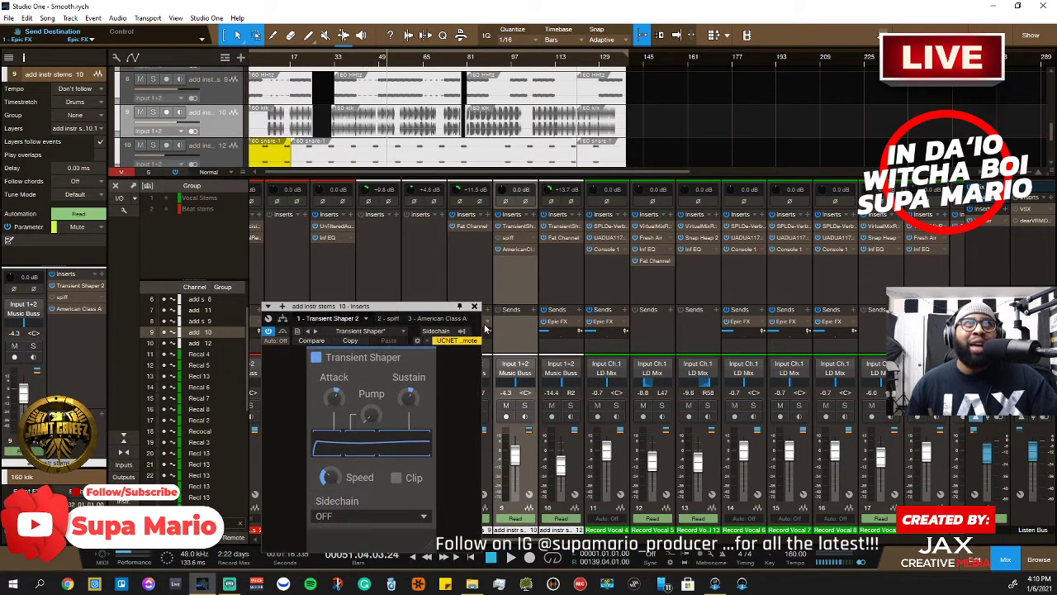
left_click(396, 319)
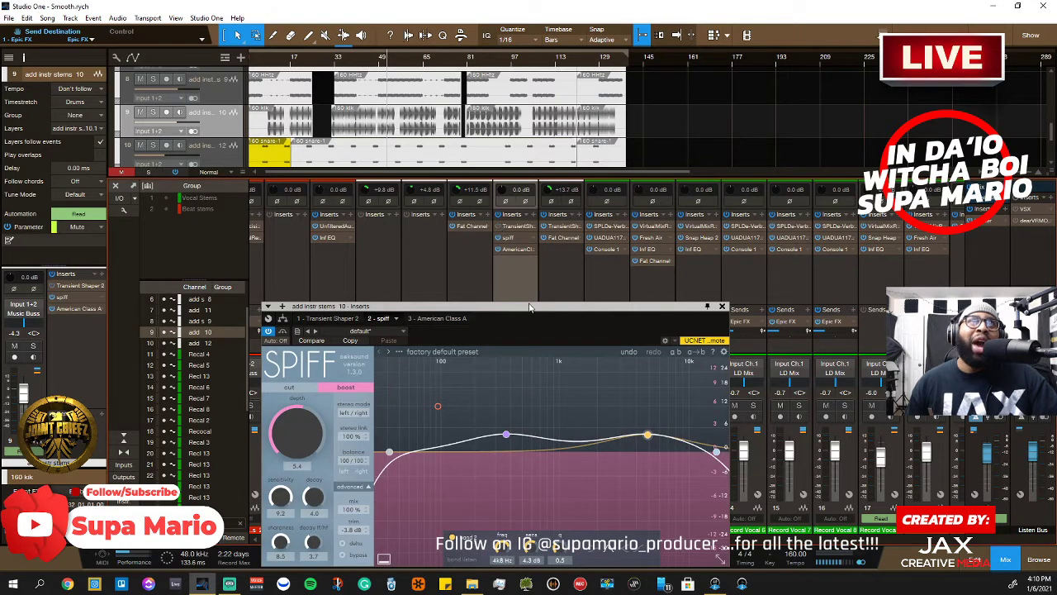
left_click_drag(530, 307, 531, 239)
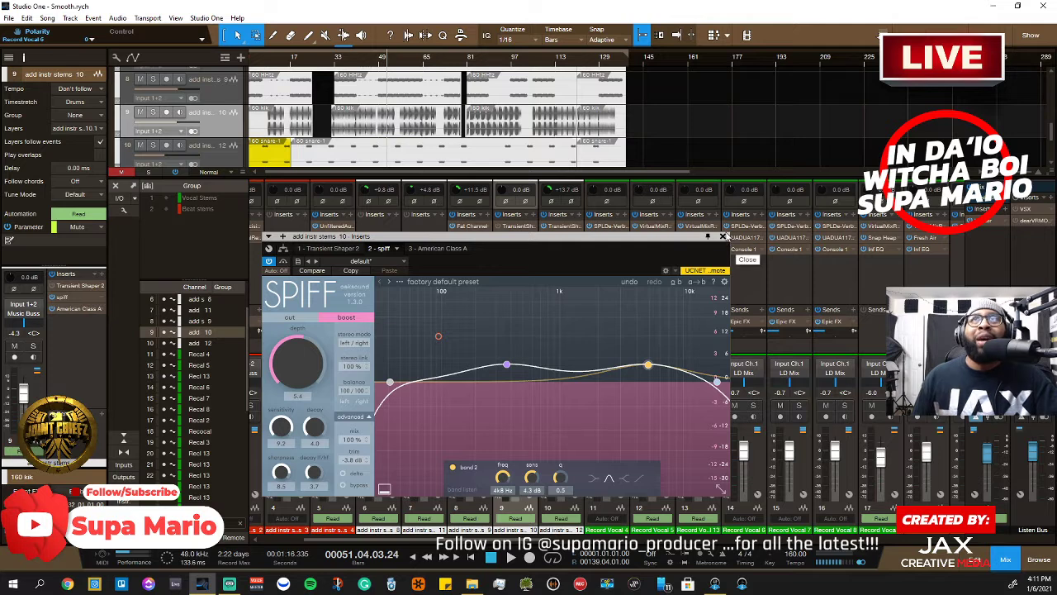
left_click(723, 238)
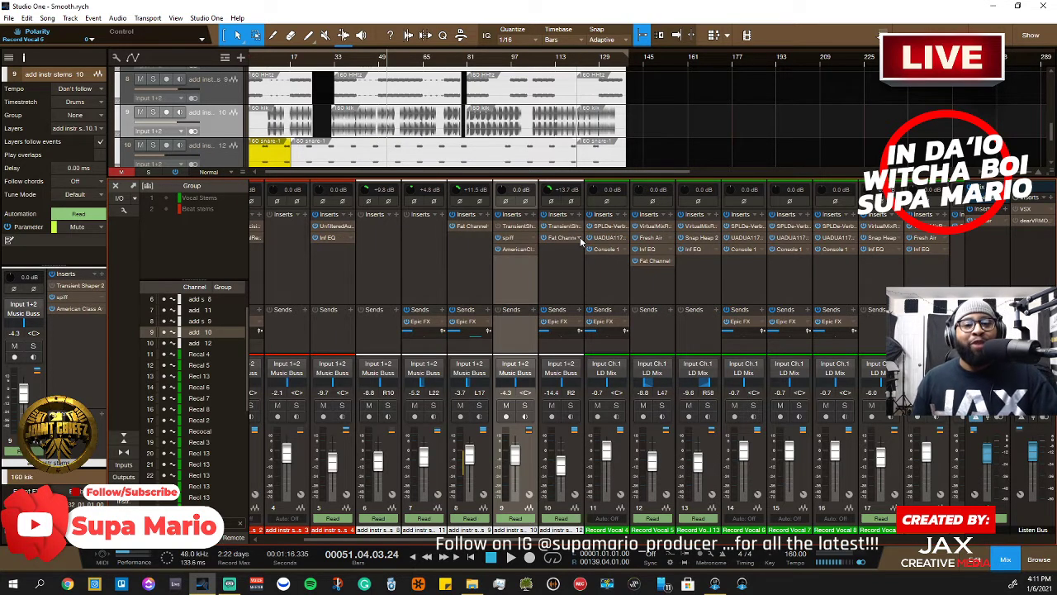
Remove the Transient Shaper from the kick channel and play the full mix from bar 33 with the remaining inserts
left_click(534, 230)
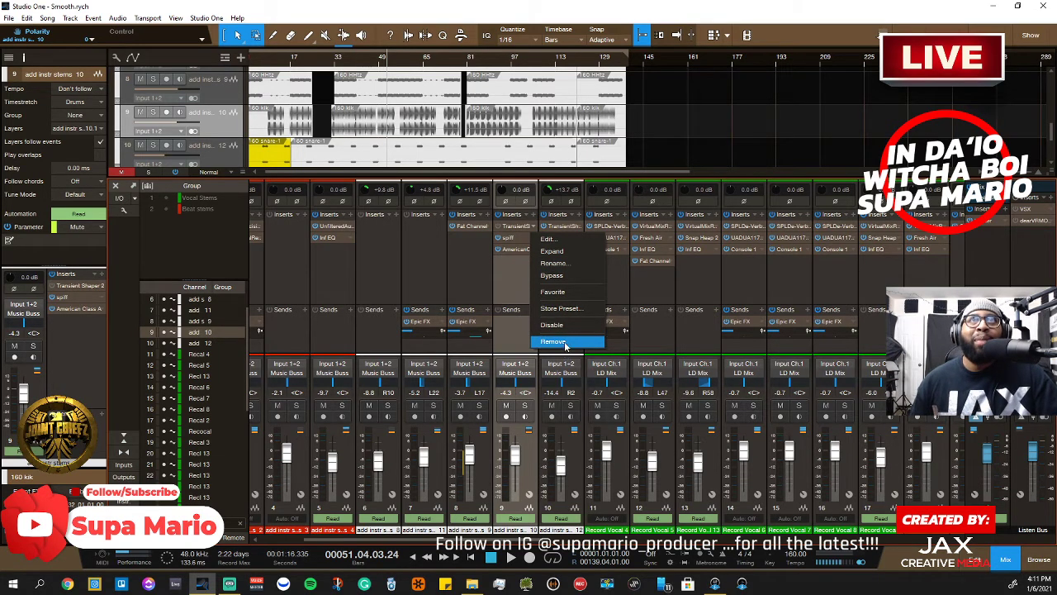
left_click(564, 345)
left_click(511, 225)
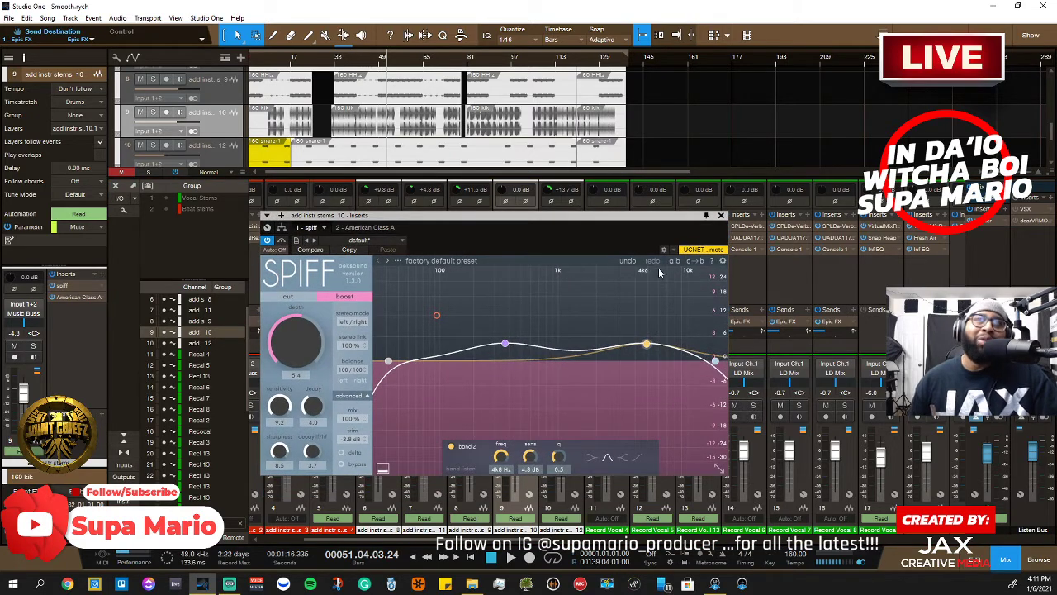
left_click(721, 215)
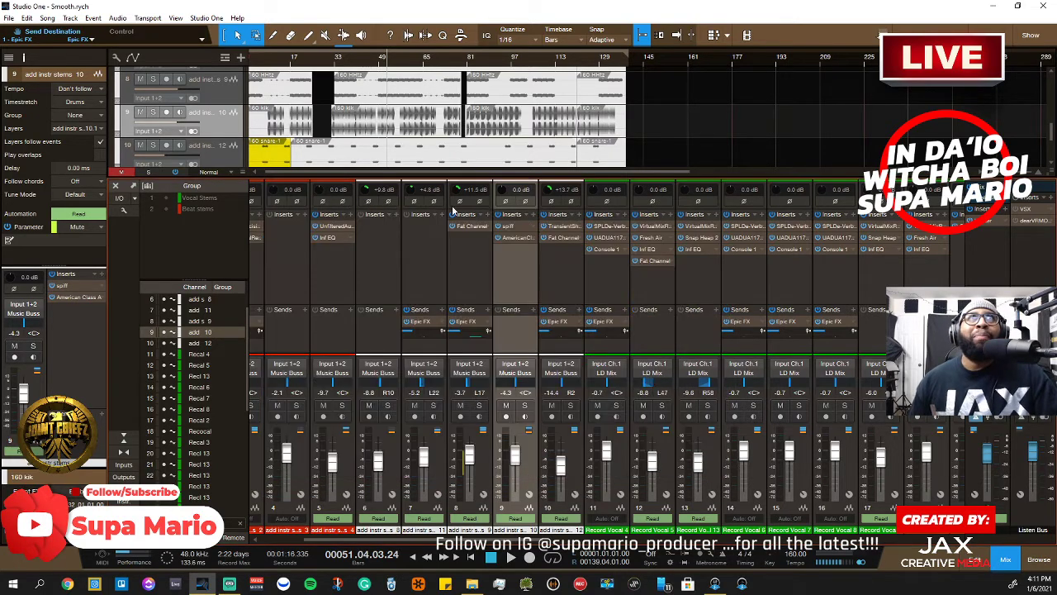
left_click(335, 59)
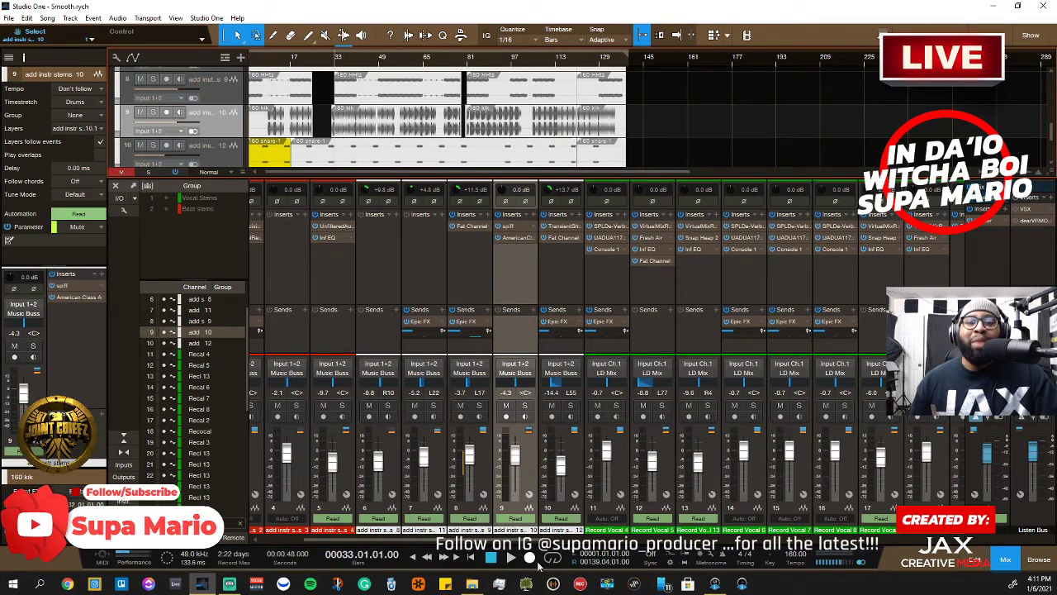
key("space")
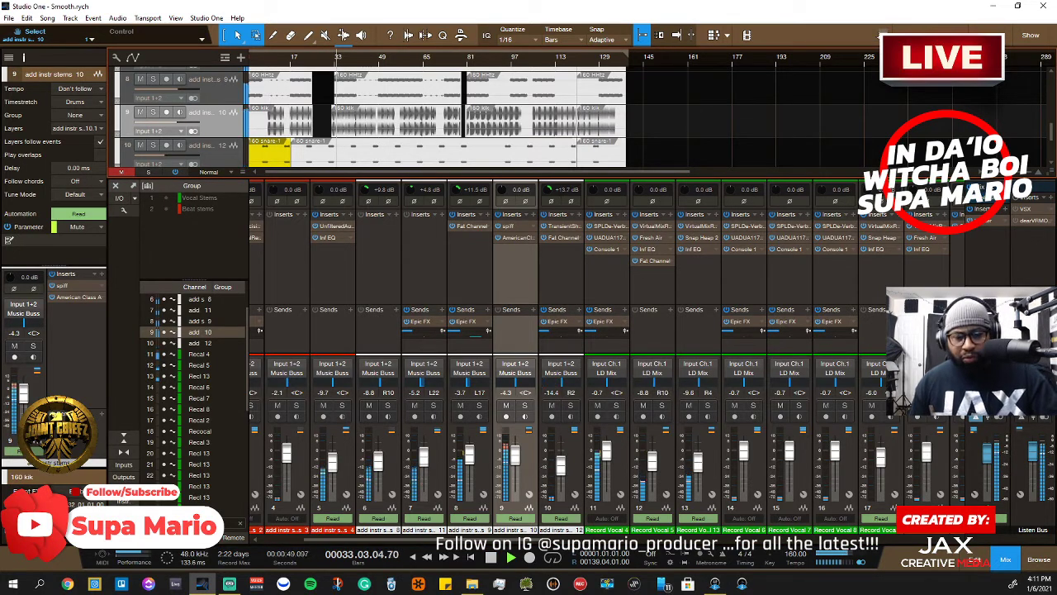